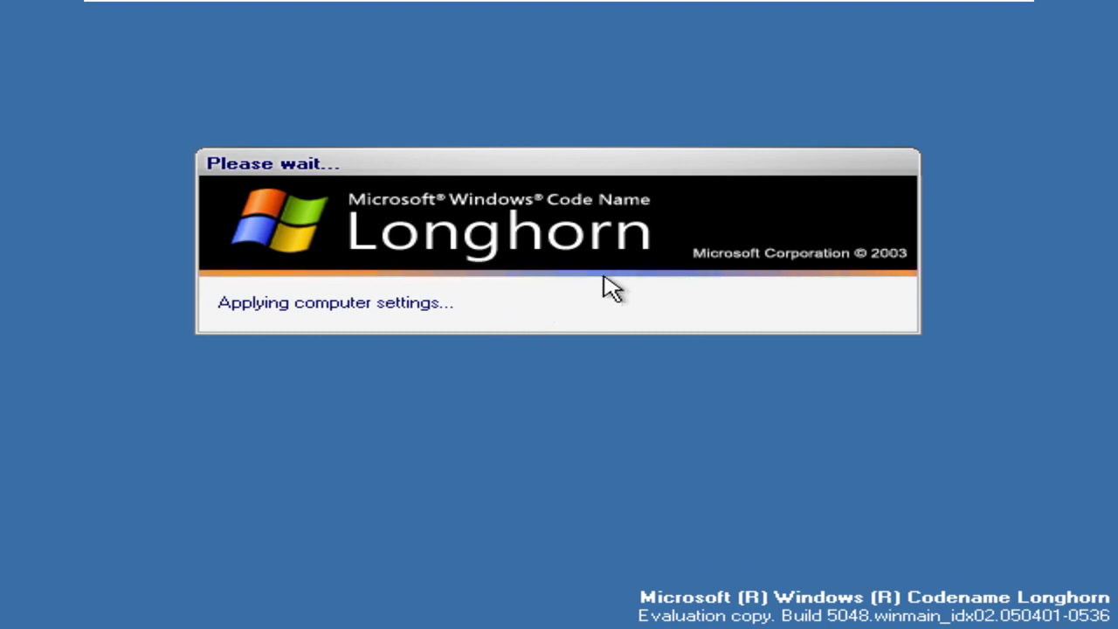
Move the Please wait dialog aside and wait for the glass-building wallpaper desktop to load.
{"action": "left_click_drag", "start_coordinate": [569, 165], "coordinate": [592, 166]}
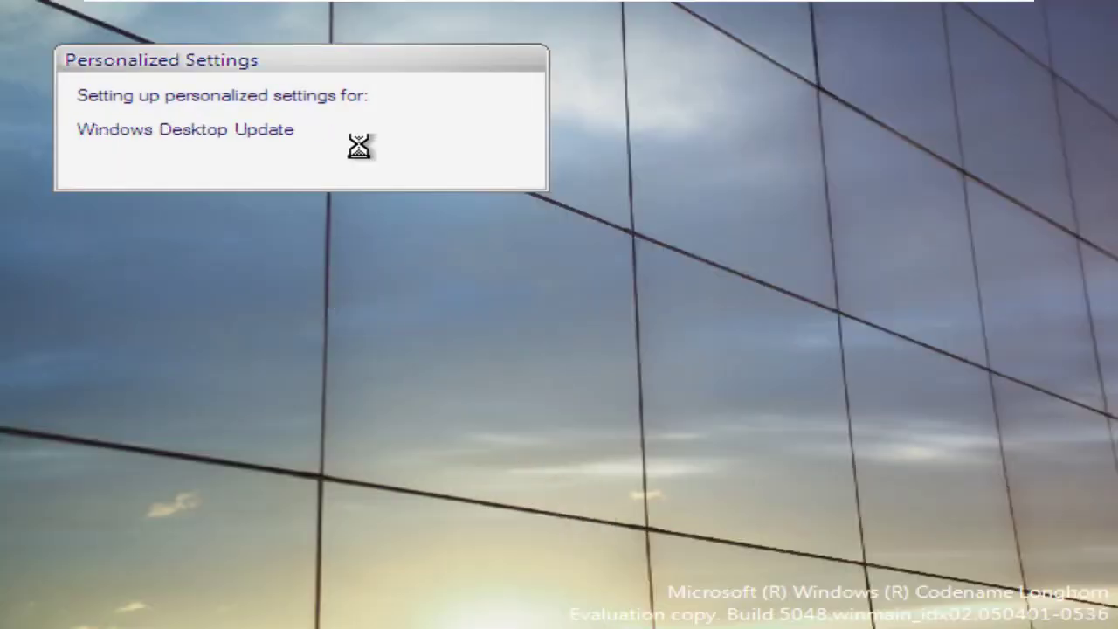
{"action": "mouse_move", "coordinate": [387, 11]}
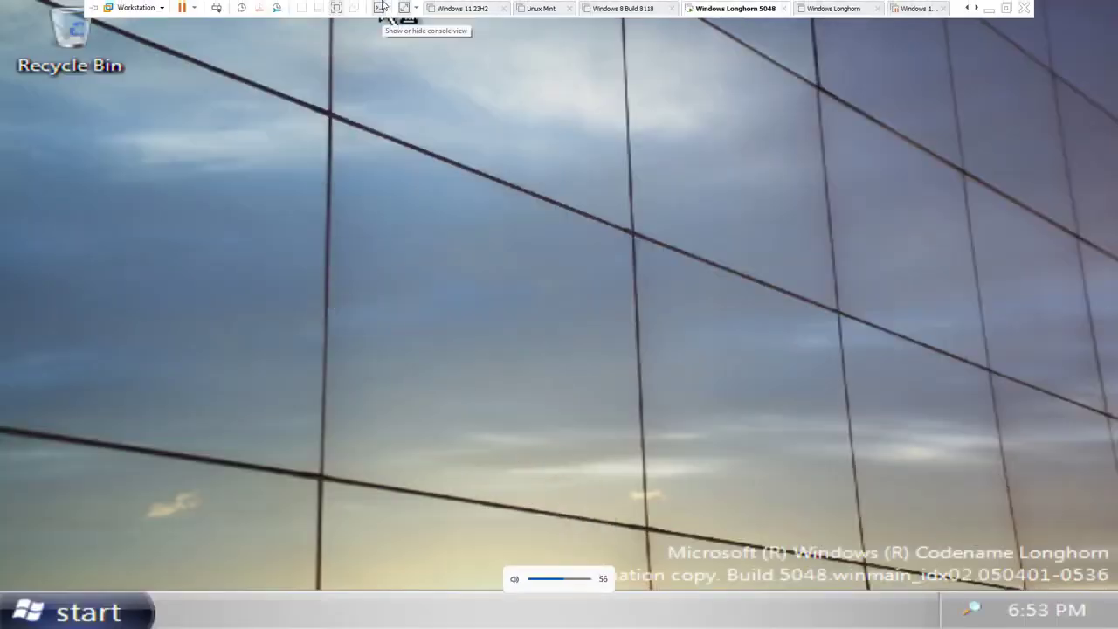
Open Task Manager from the taskbar and close it again.
{"action": "right_click", "coordinate": [399, 619]}
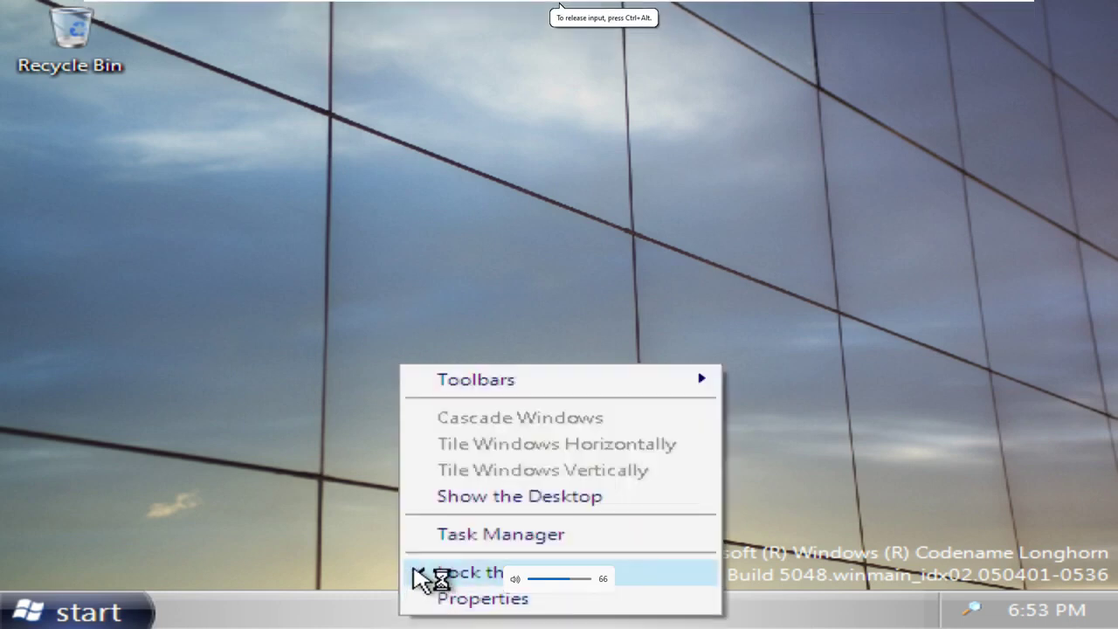
{"action": "left_click", "coordinate": [434, 536]}
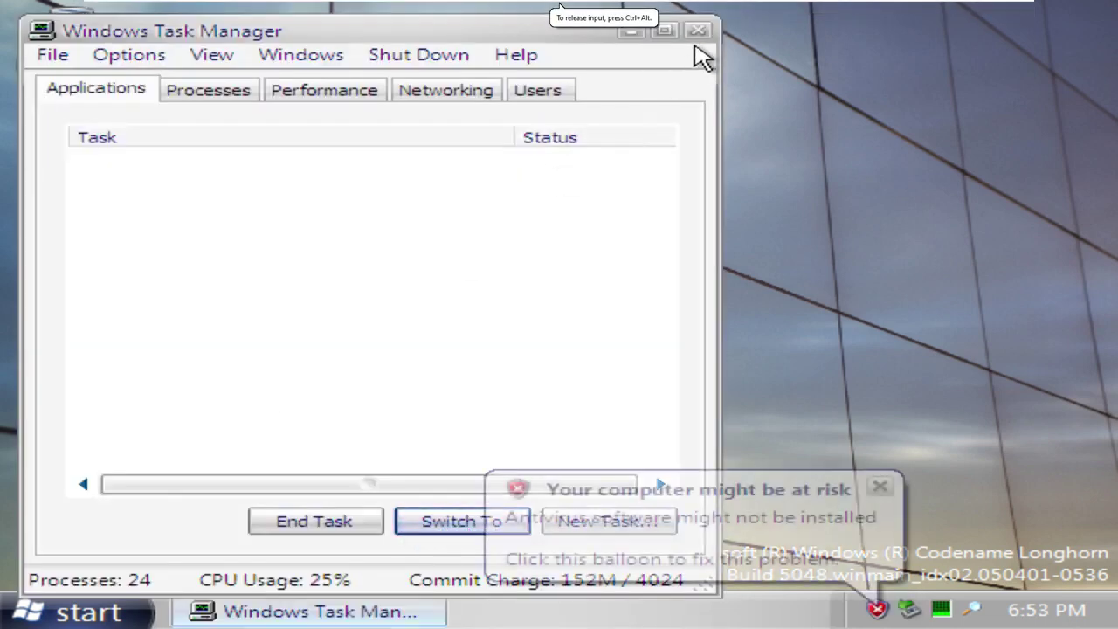
{"action": "left_click", "coordinate": [698, 30]}
Add the Computer icon to the desktop from the Start menu and open its system properties.
{"action": "left_click", "coordinate": [87, 612]}
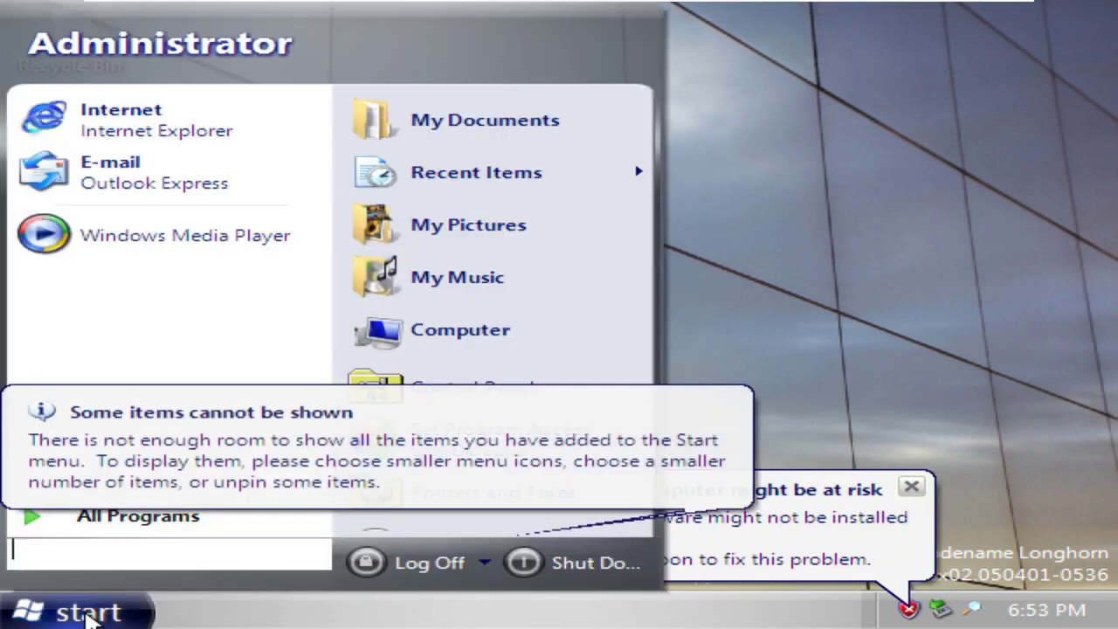
{"action": "right_click", "coordinate": [387, 330]}
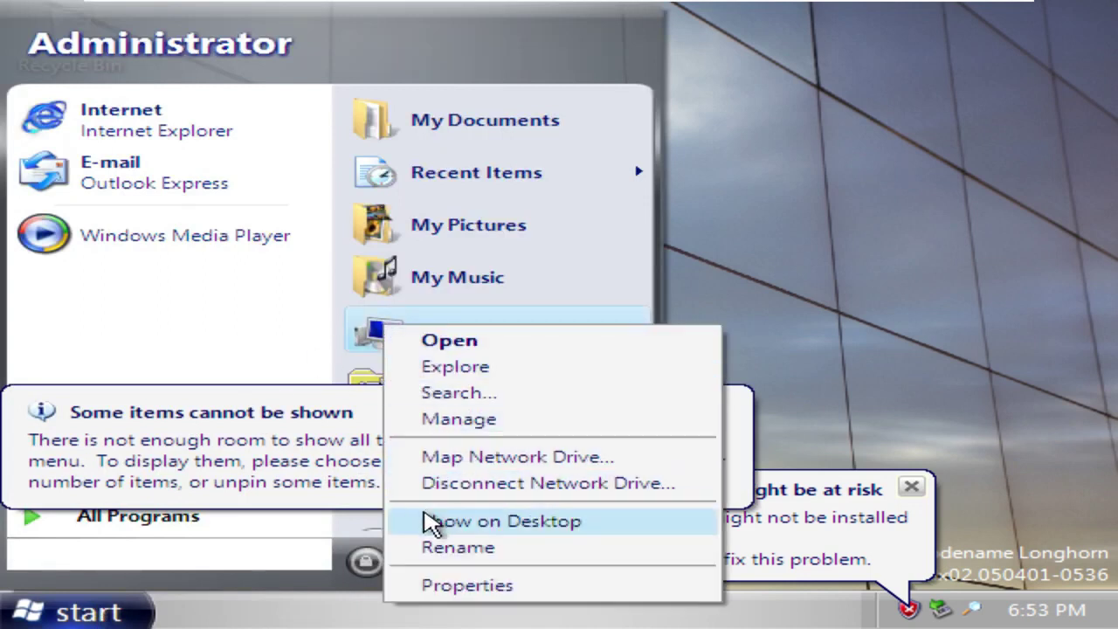
{"action": "left_click", "coordinate": [428, 522]}
{"action": "right_click", "coordinate": [74, 50]}
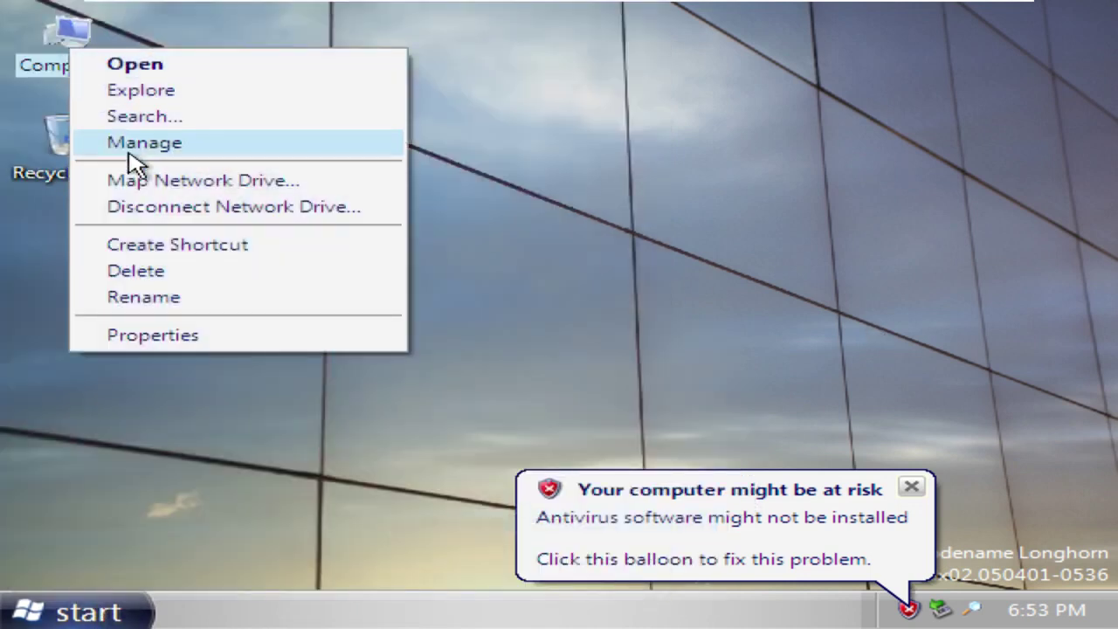
{"action": "left_click", "coordinate": [149, 335]}
Raise the screen resolution to 1920 by 1200 pixels in Display Properties and apply it.
{"action": "right_click", "coordinate": [681, 602]}
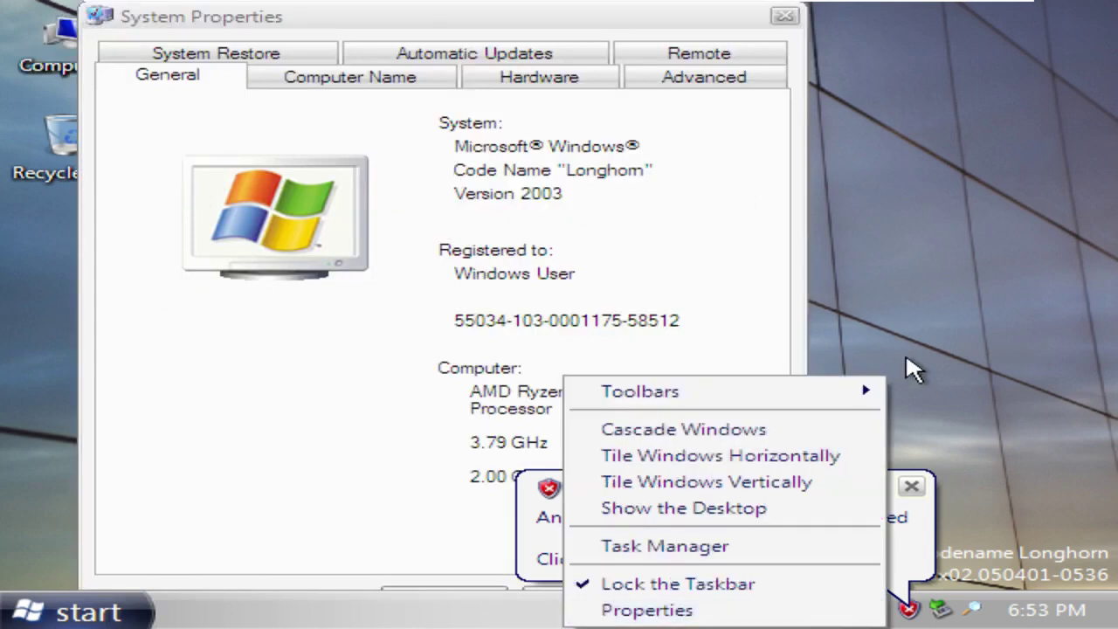
{"action": "right_click", "coordinate": [906, 362]}
{"action": "left_click", "coordinate": [796, 540]}
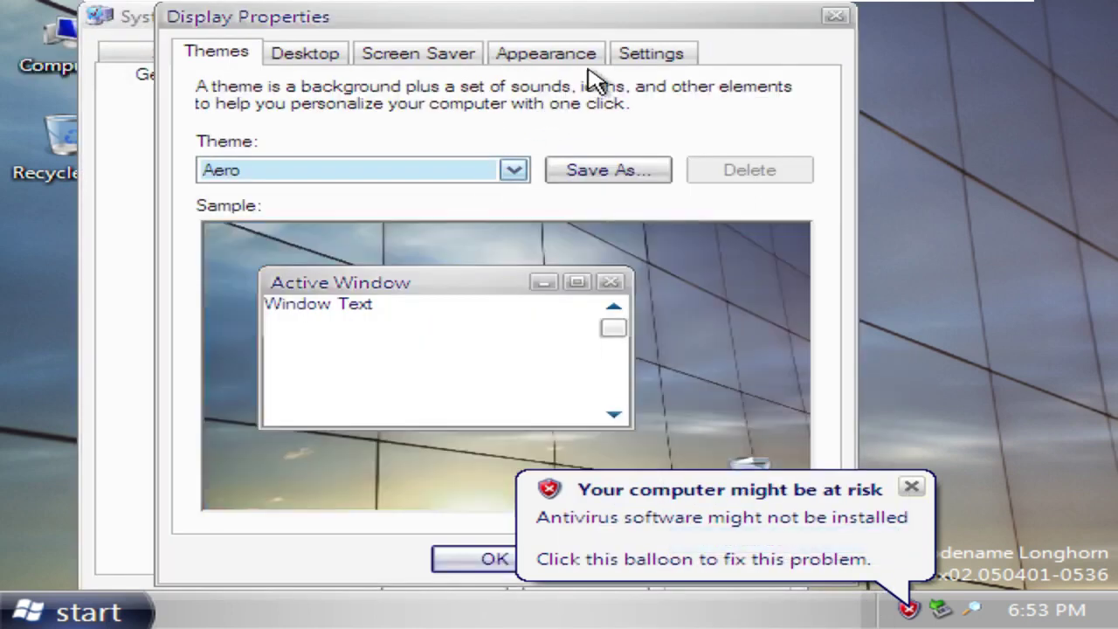
{"action": "left_click", "coordinate": [647, 52]}
{"action": "left_click_drag", "start_coordinate": [293, 423], "coordinate": [392, 444]}
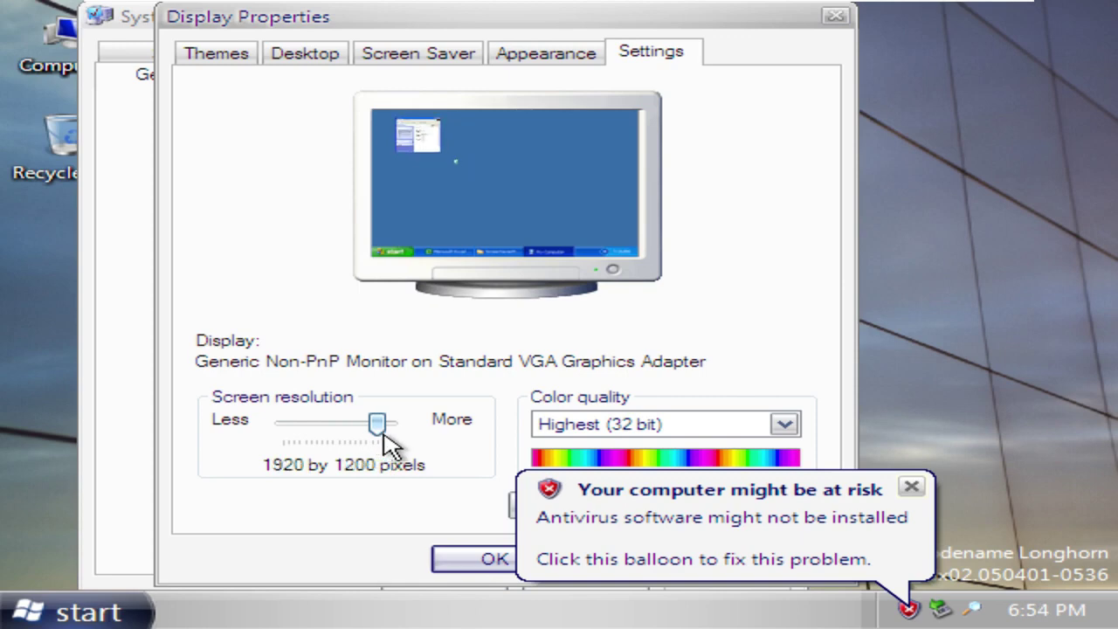
{"action": "left_click", "coordinate": [911, 491]}
{"action": "left_click", "coordinate": [774, 561]}
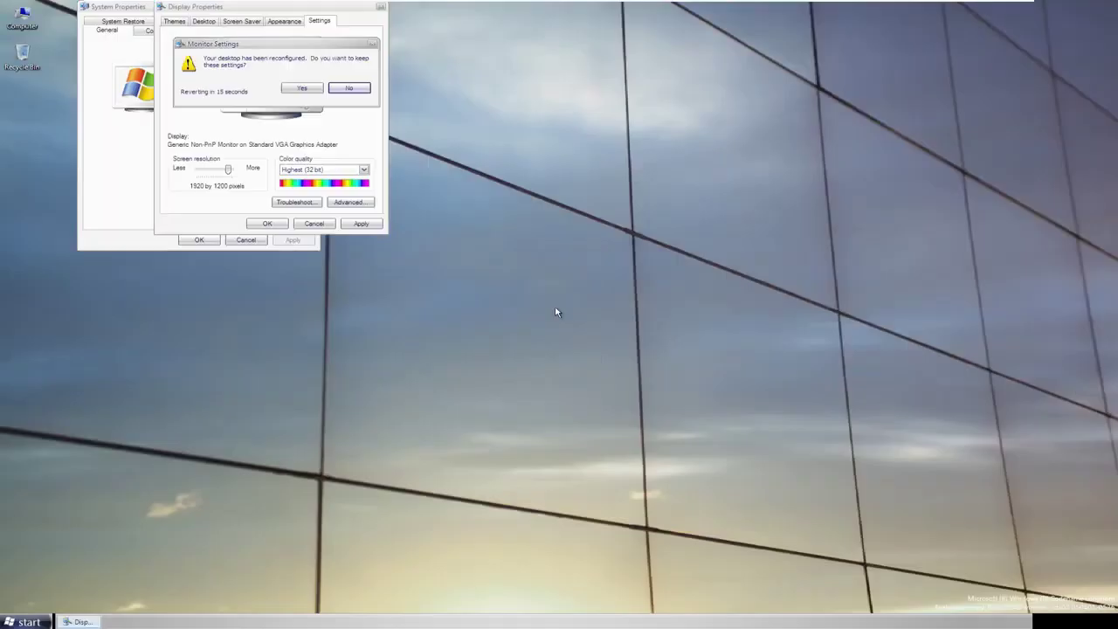
Keep the 1920x1200 resolution, close the dialogs, and reopen Computer's system properties.
{"action": "left_click", "coordinate": [302, 90]}
{"action": "left_click", "coordinate": [268, 223]}
{"action": "left_click", "coordinate": [210, 239]}
{"action": "right_click", "coordinate": [187, 242]}
{"action": "right_click", "coordinate": [5, 6]}
{"action": "left_click", "coordinate": [35, 127]}
Run winver to confirm Build 5048, then close About Windows and System Properties.
{"action": "left_click", "coordinate": [27, 622]}
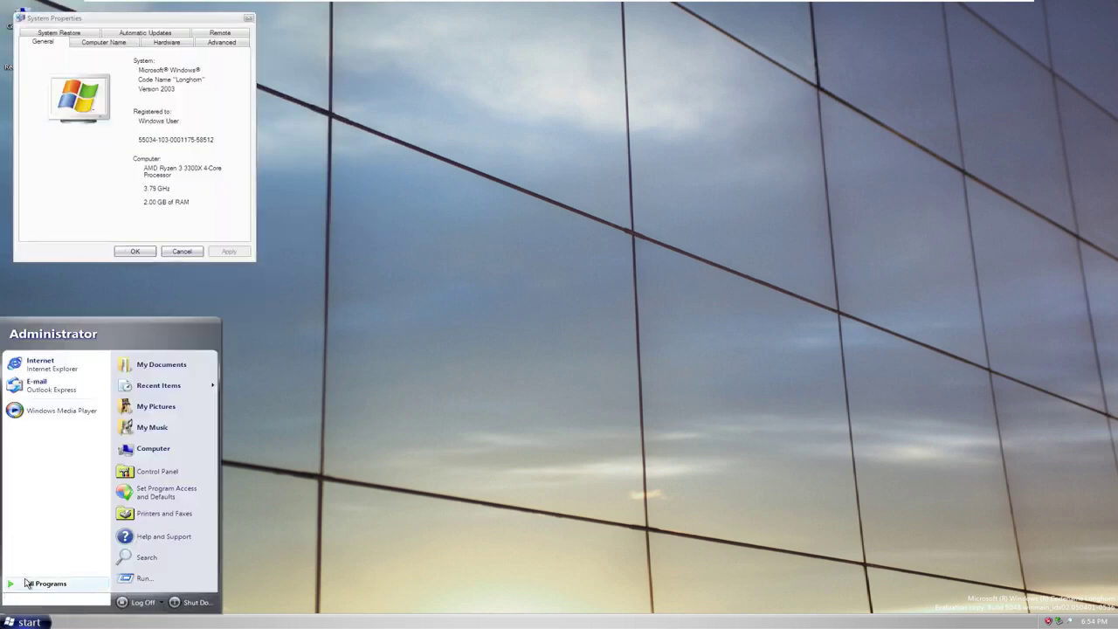
{"action": "left_click", "coordinate": [424, 422]}
{"action": "left_click", "coordinate": [26, 622]}
{"action": "left_click", "coordinate": [126, 577]}
{"action": "type", "text": "w"}
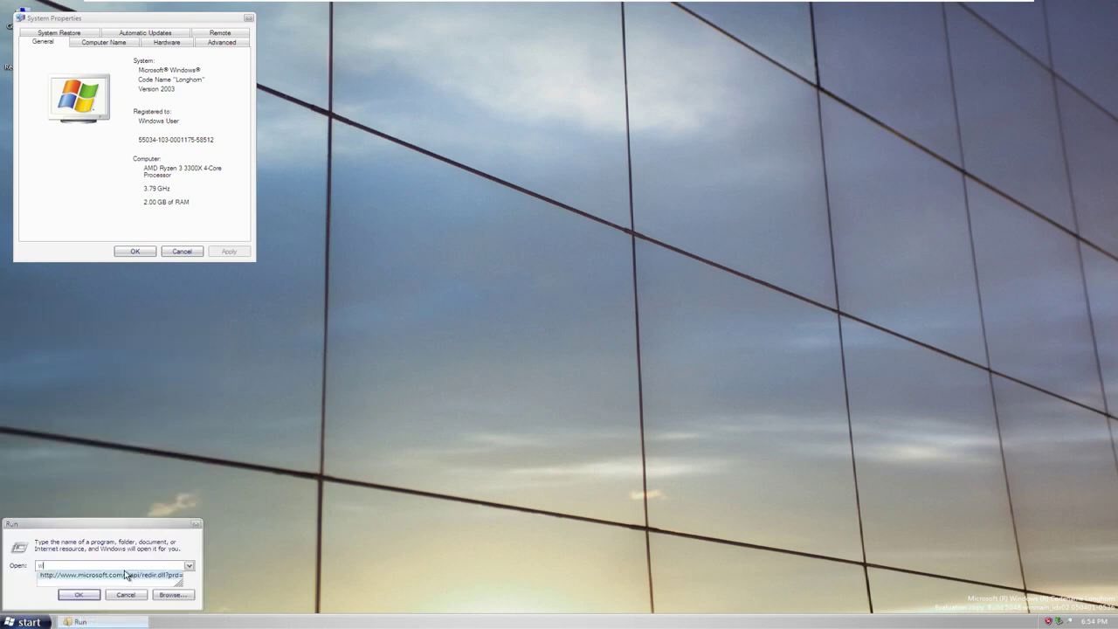
{"action": "type", "text": "inver"}
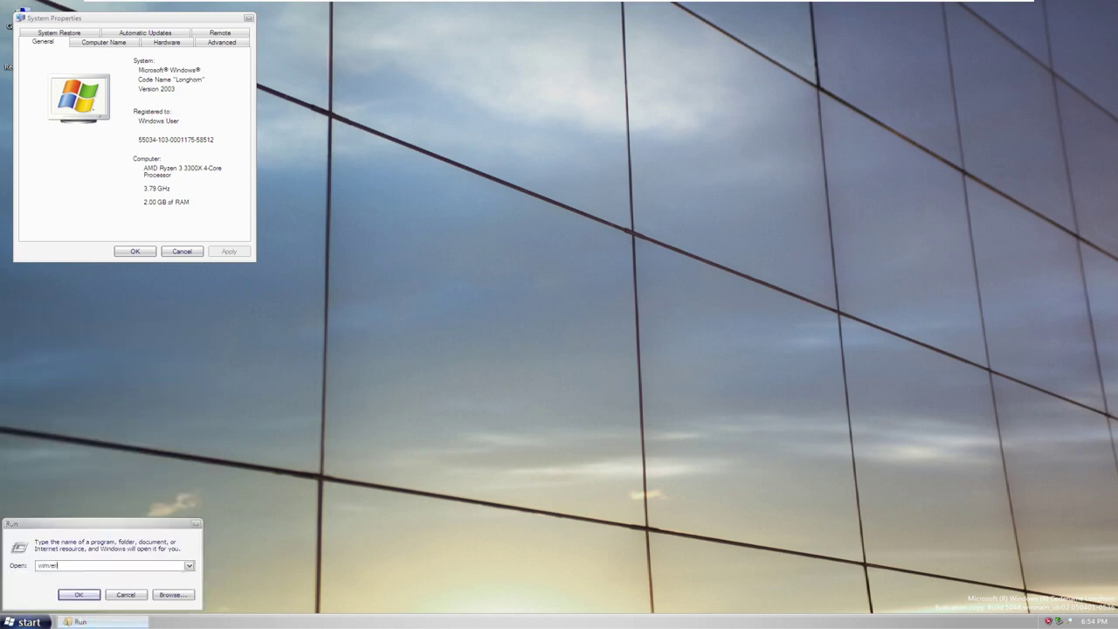
{"action": "key", "text": "Return"}
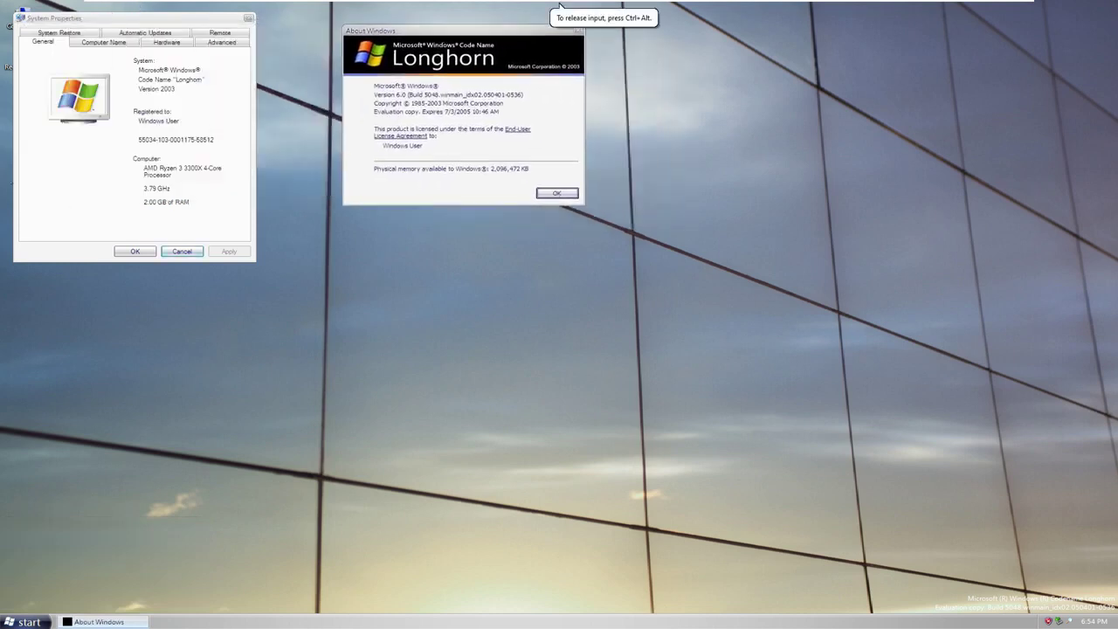
{"action": "left_click", "coordinate": [140, 252]}
{"action": "left_click", "coordinate": [557, 193]}
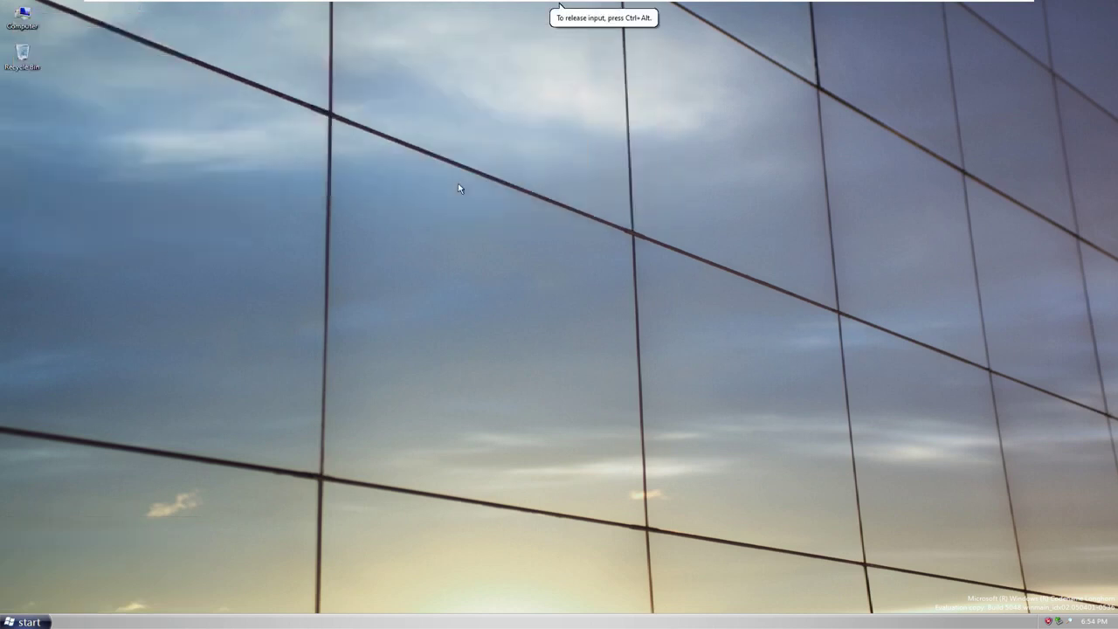
{"action": "right_click", "coordinate": [249, 260]}
Launch Windows Media Player, finish its first-run setup, and cancel the media file search.
{"action": "key", "text": "super"}
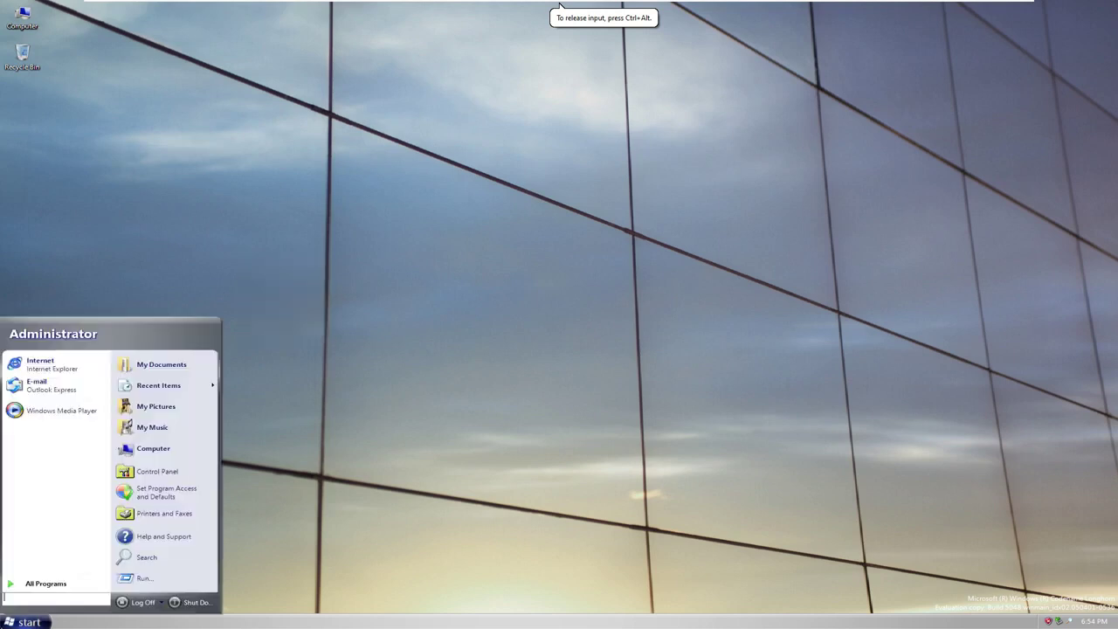
{"action": "left_click", "coordinate": [53, 409]}
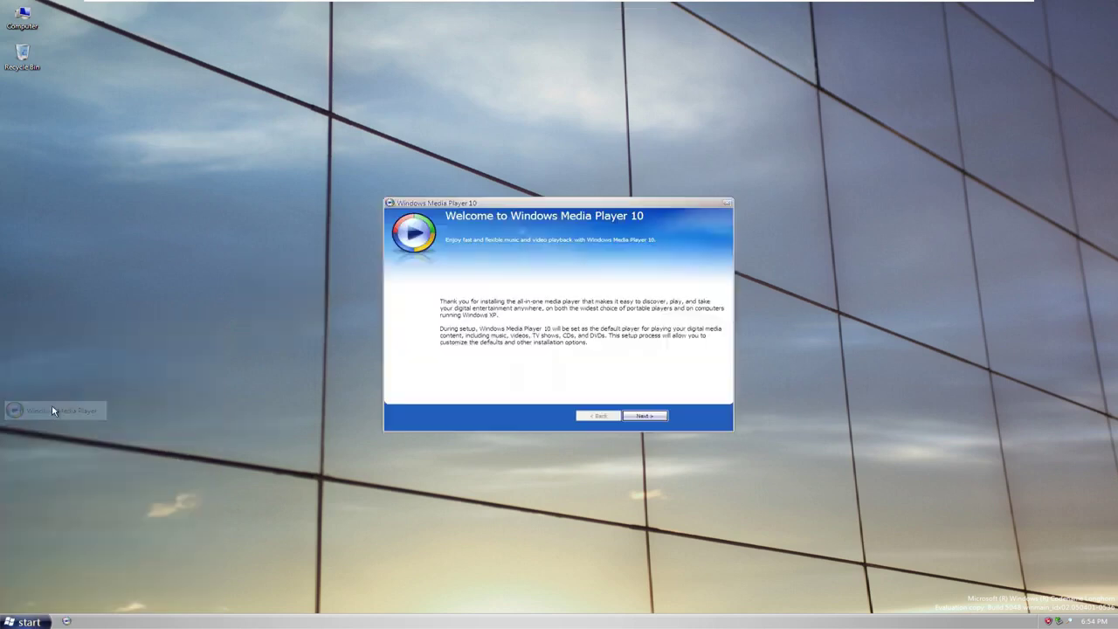
{"action": "left_click", "coordinate": [644, 417]}
{"action": "left_click", "coordinate": [630, 417]}
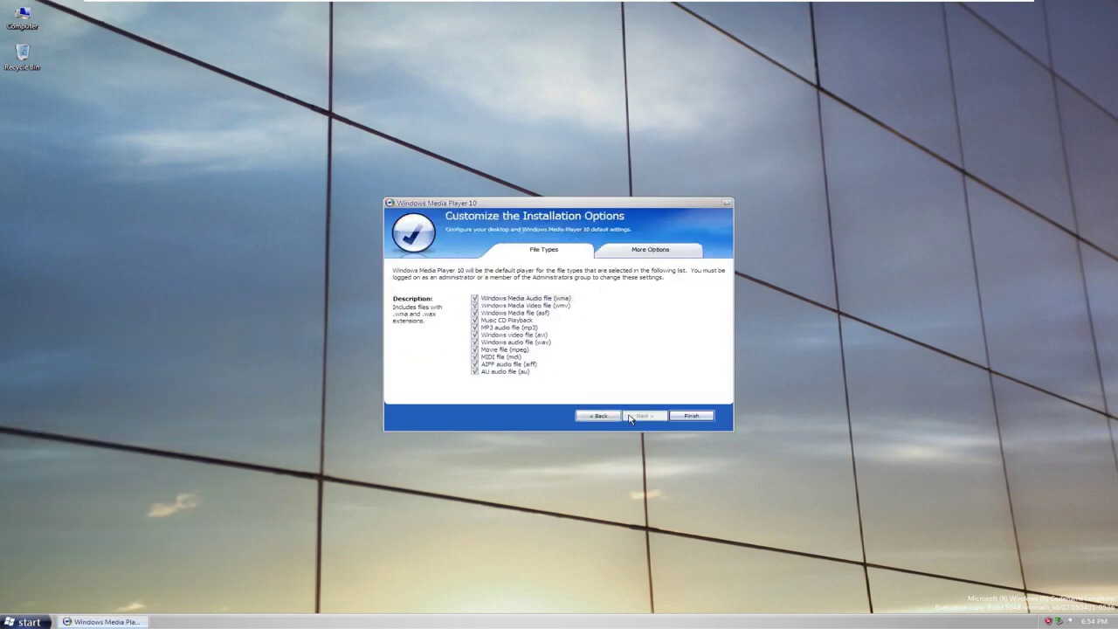
{"action": "left_click", "coordinate": [689, 417]}
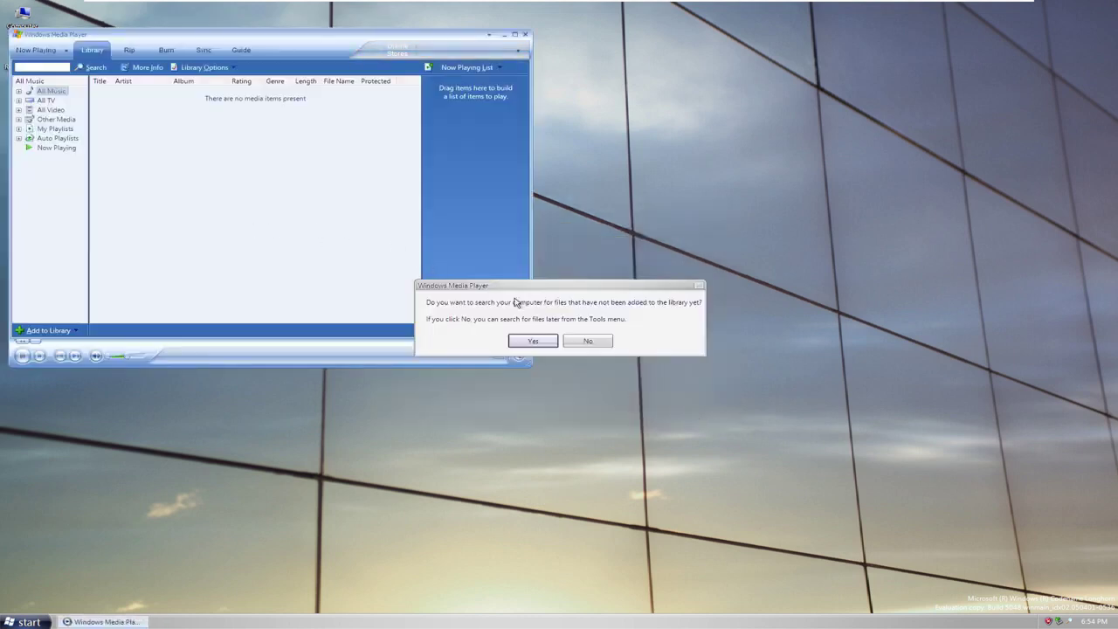
{"action": "left_click", "coordinate": [540, 342]}
{"action": "left_click", "coordinate": [286, 242]}
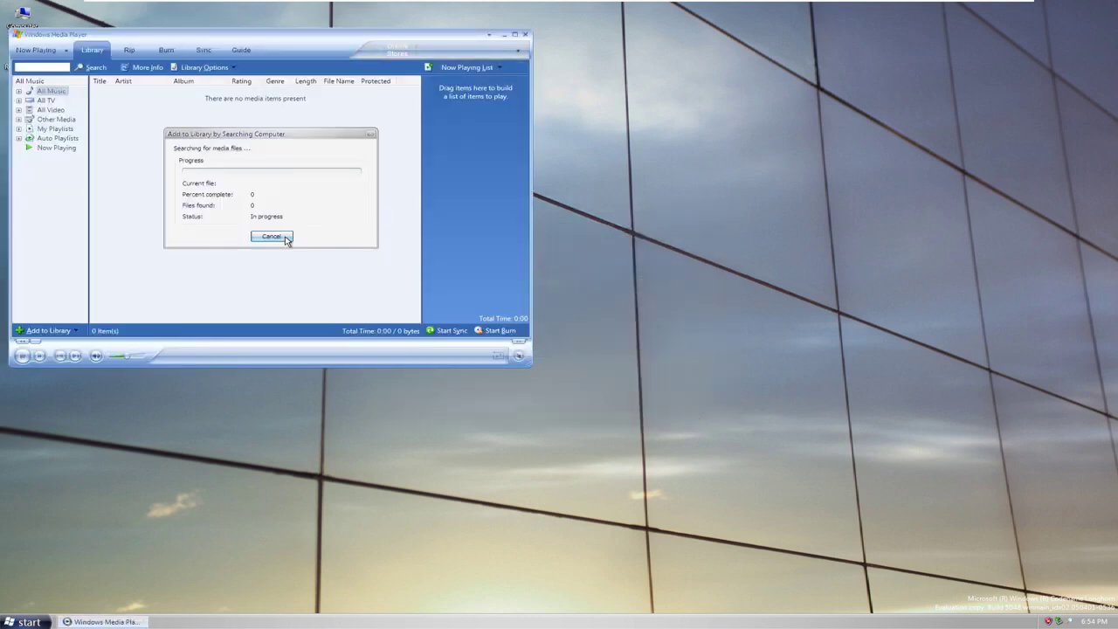
{"action": "left_click", "coordinate": [272, 237]}
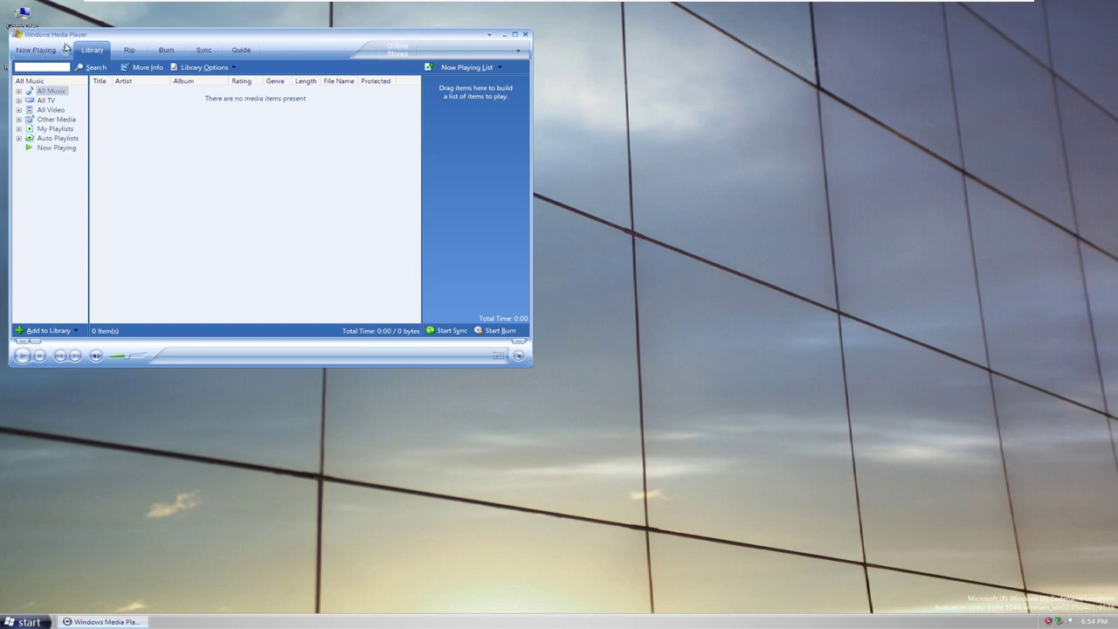
Browse the Rip, Burn, Media Guide, Library and Now Playing views, dismissing the burner error.
{"action": "left_click", "coordinate": [130, 50]}
{"action": "left_click", "coordinate": [166, 50]}
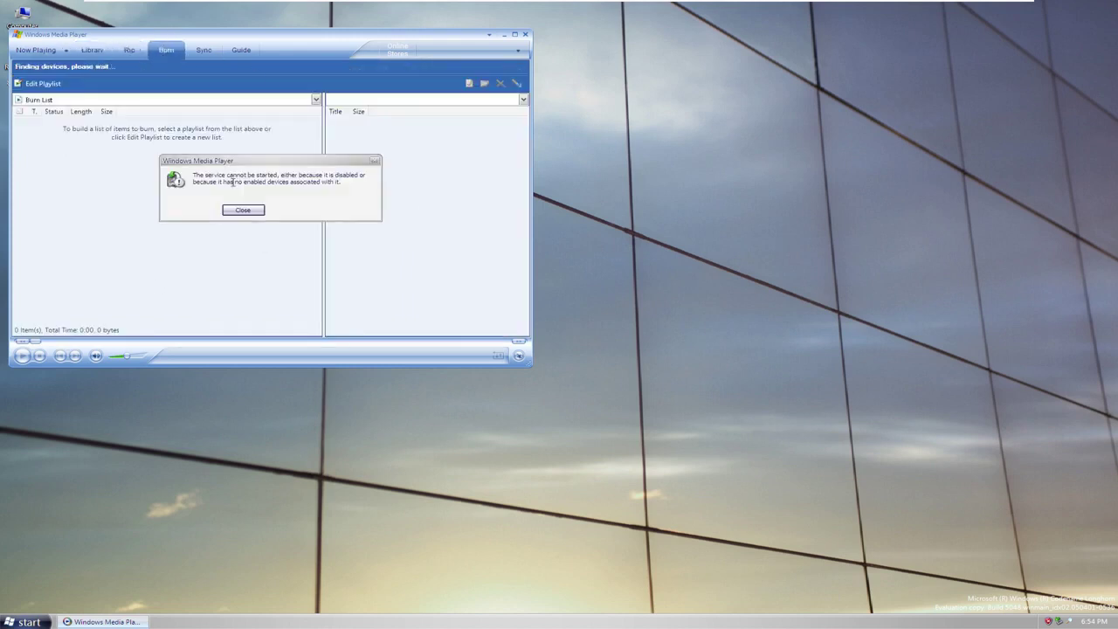
{"action": "left_click", "coordinate": [244, 211]}
{"action": "left_click", "coordinate": [239, 50]}
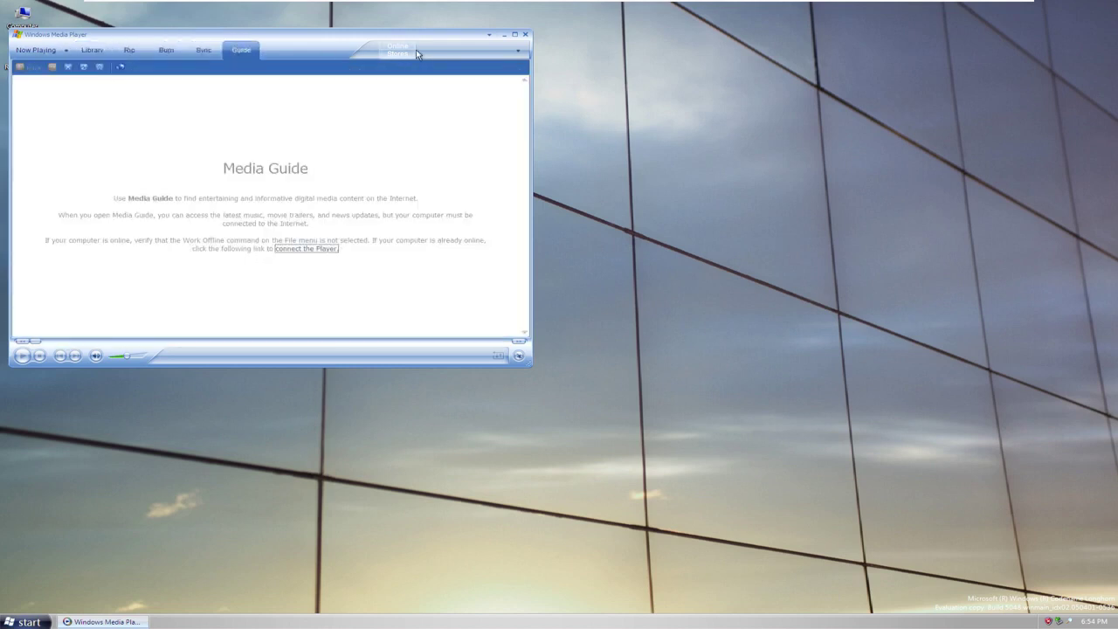
{"action": "left_click", "coordinate": [35, 49]}
{"action": "left_click", "coordinate": [81, 53]}
{"action": "left_click", "coordinate": [35, 50]}
Load the All Music playlist into Now Playing and start playback, dismissing the error.
{"action": "left_click", "coordinate": [65, 50]}
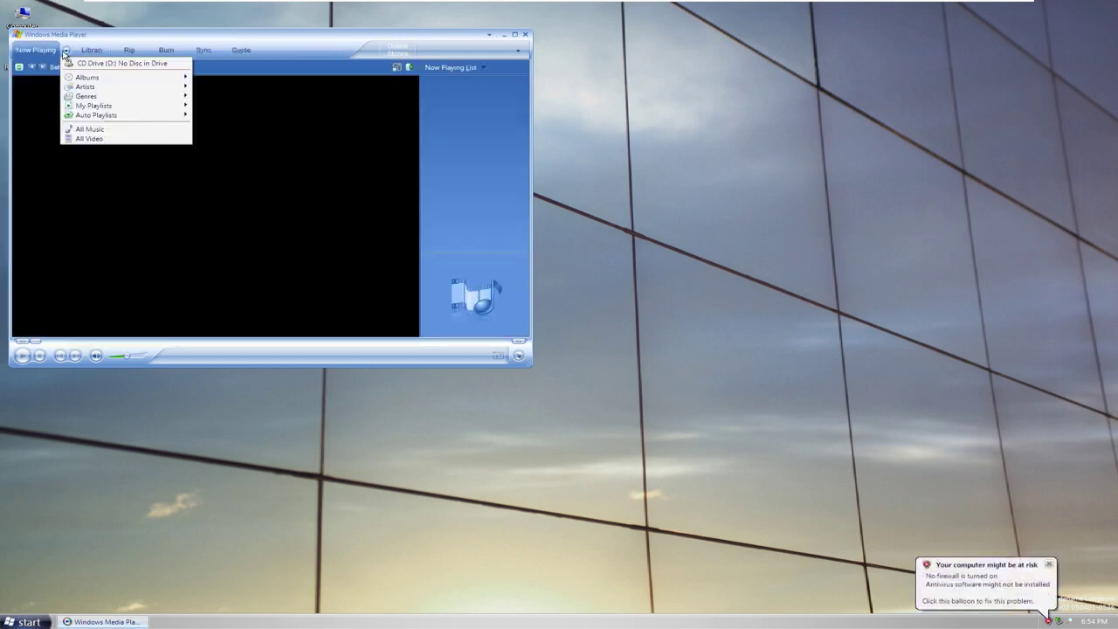
{"action": "left_click", "coordinate": [295, 76]}
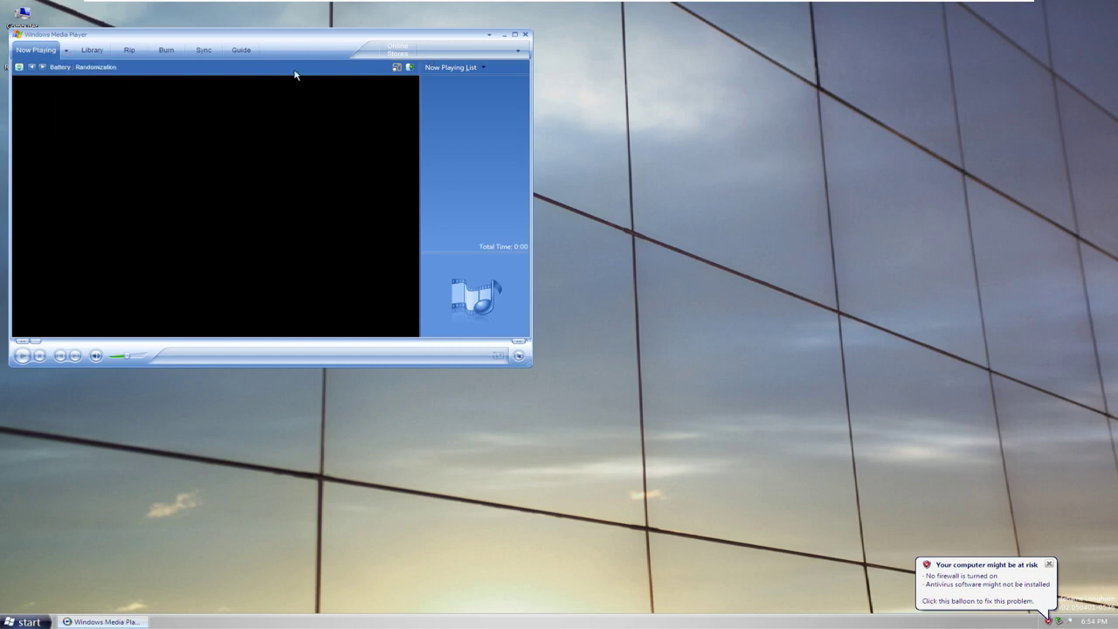
{"action": "left_click", "coordinate": [67, 52]}
{"action": "left_click", "coordinate": [89, 138]}
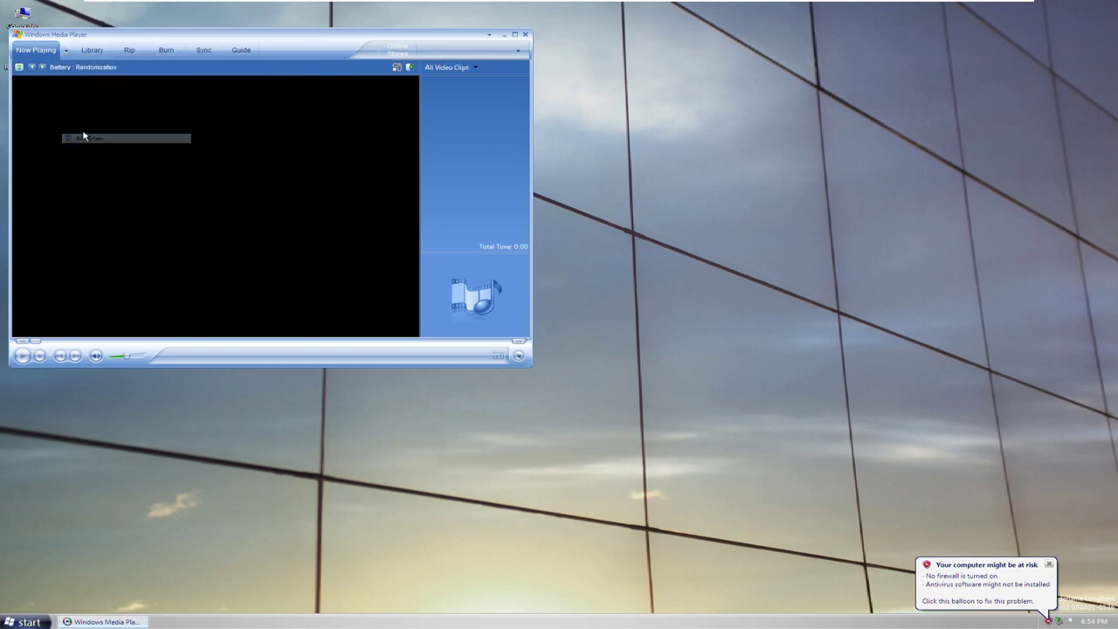
{"action": "left_click", "coordinate": [66, 53]}
{"action": "left_click", "coordinate": [85, 129]}
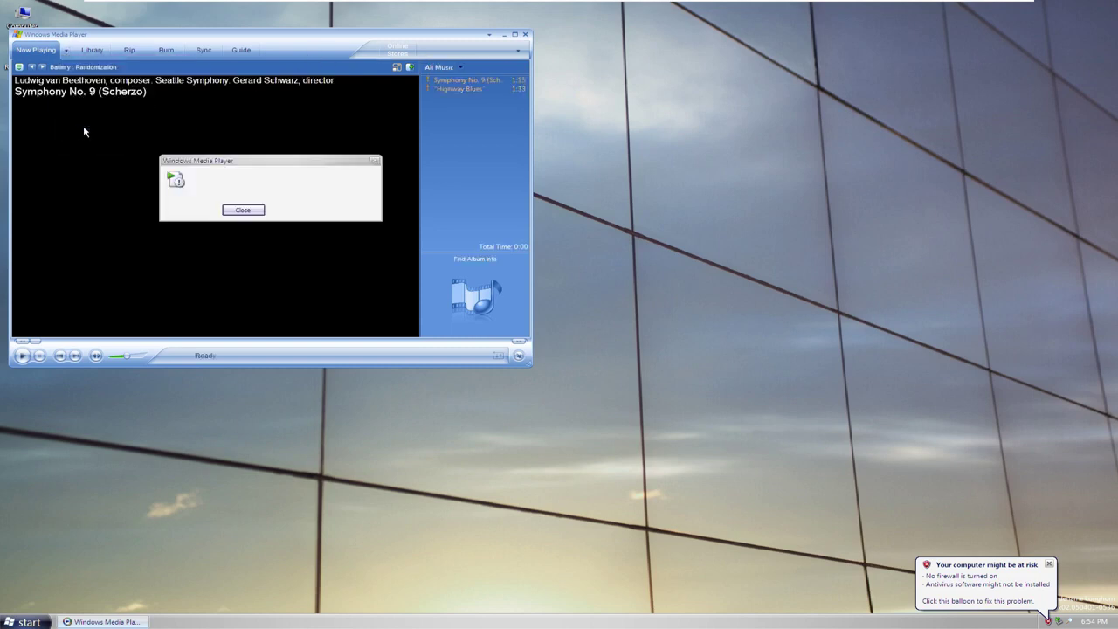
{"action": "left_click", "coordinate": [245, 210]}
{"action": "right_click", "coordinate": [243, 217]}
{"action": "left_click", "coordinate": [203, 198]}
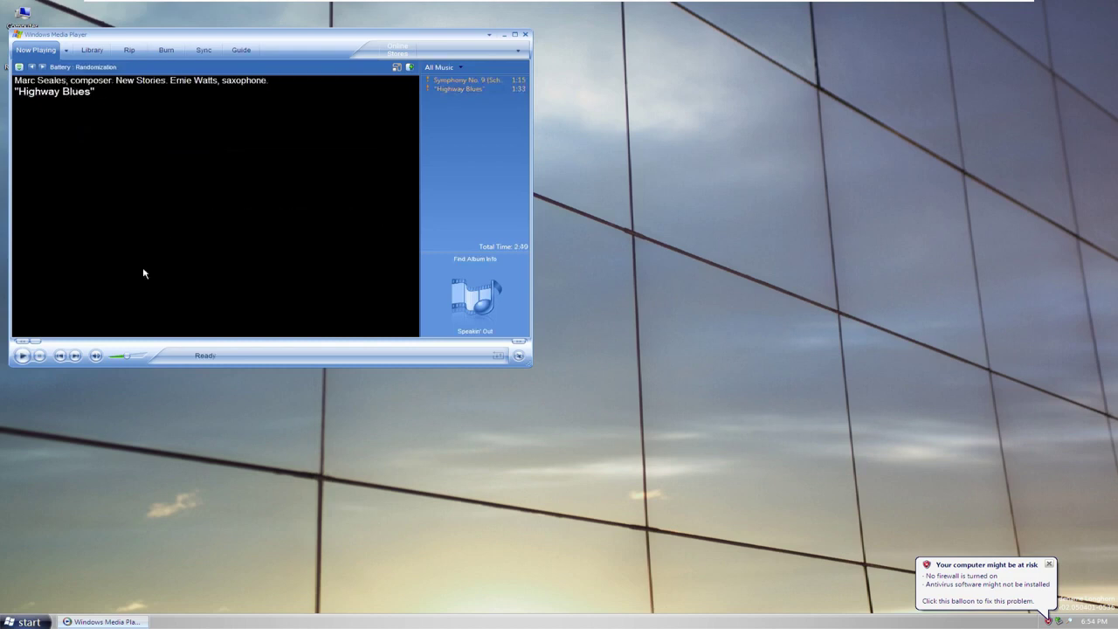
{"action": "left_click", "coordinate": [26, 359]}
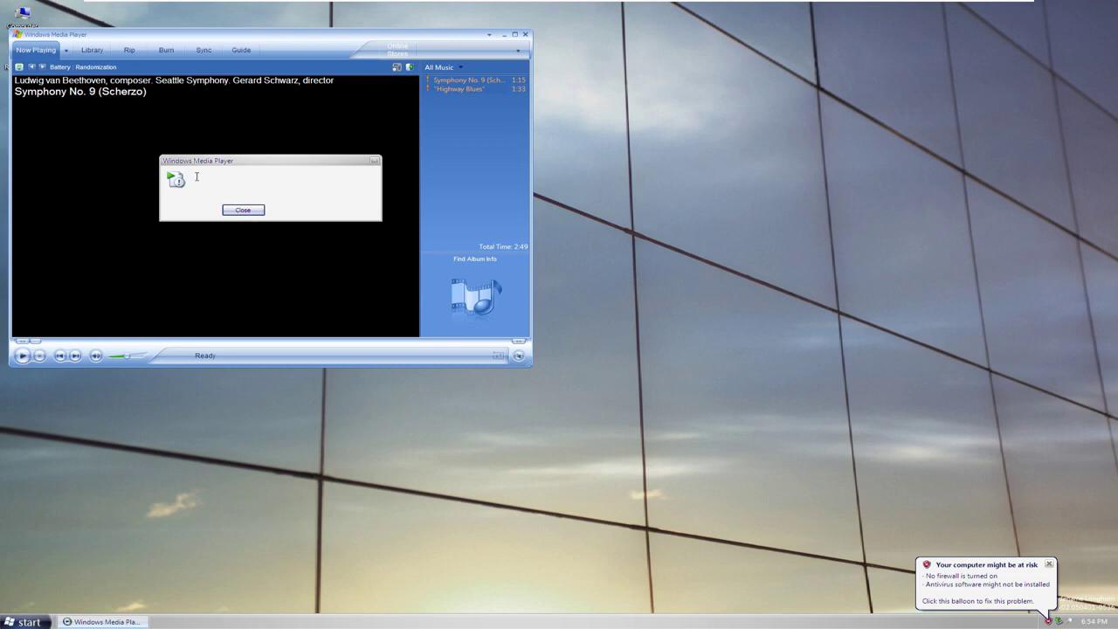
{"action": "key", "text": "Return"}
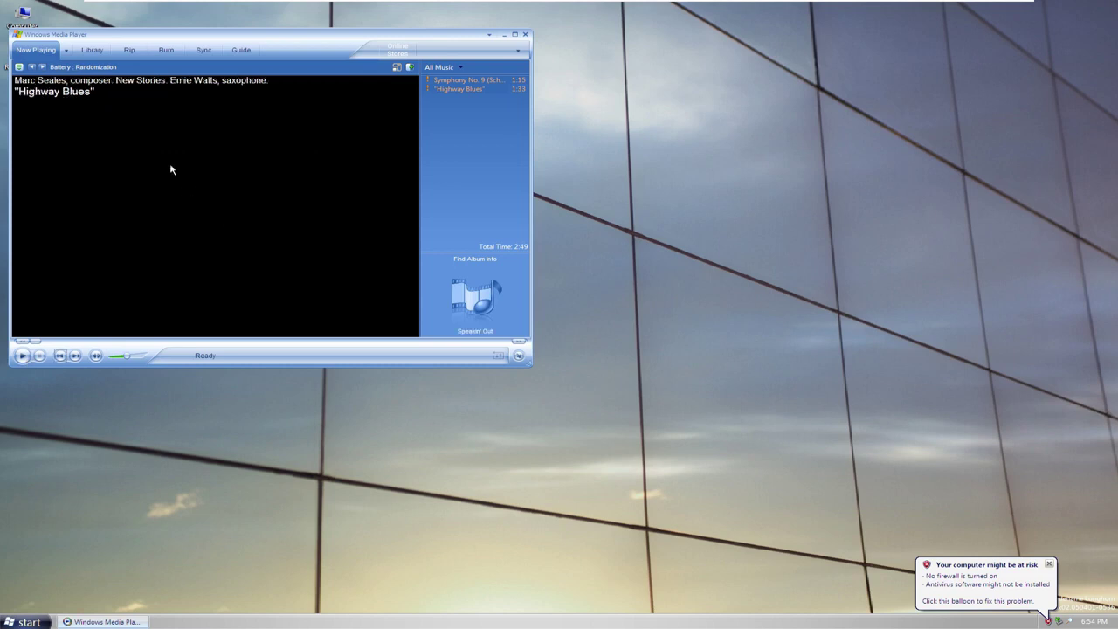
Check the About box showing version 10.00.00.3658 after the Help page fails.
{"action": "left_click", "coordinate": [17, 35]}
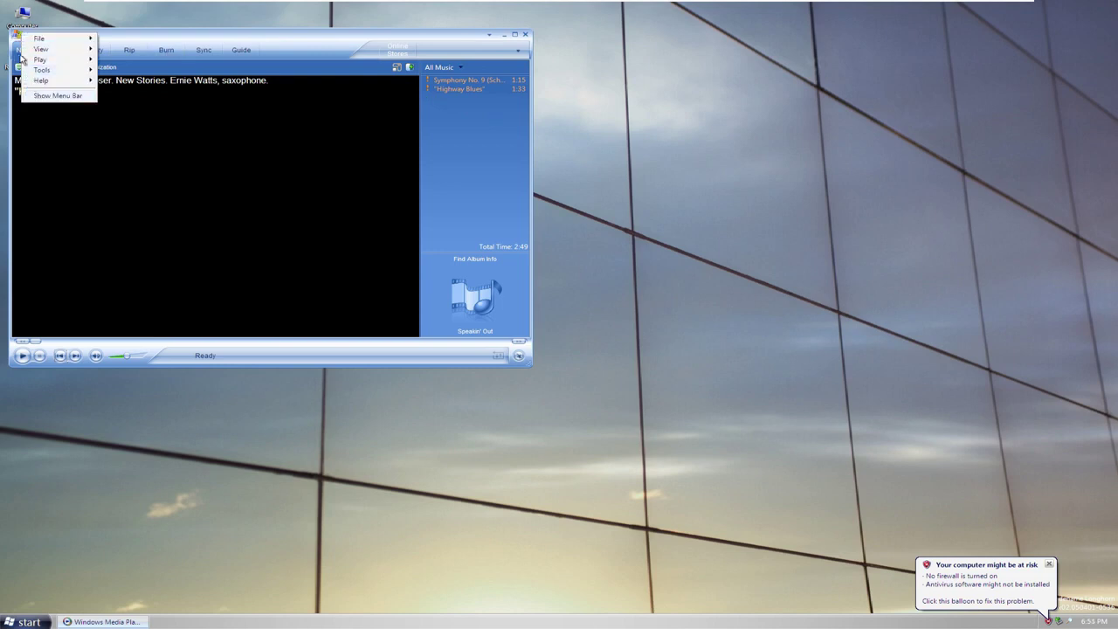
{"action": "mouse_move", "coordinate": [50, 82]}
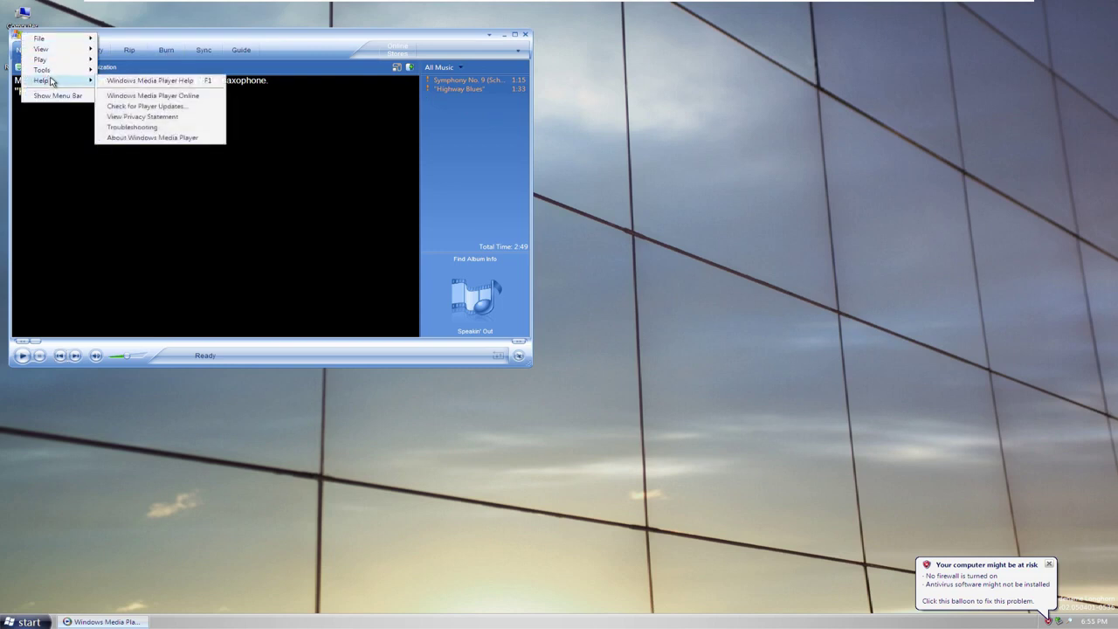
{"action": "left_click", "coordinate": [137, 84]}
{"action": "left_click", "coordinate": [560, 333]}
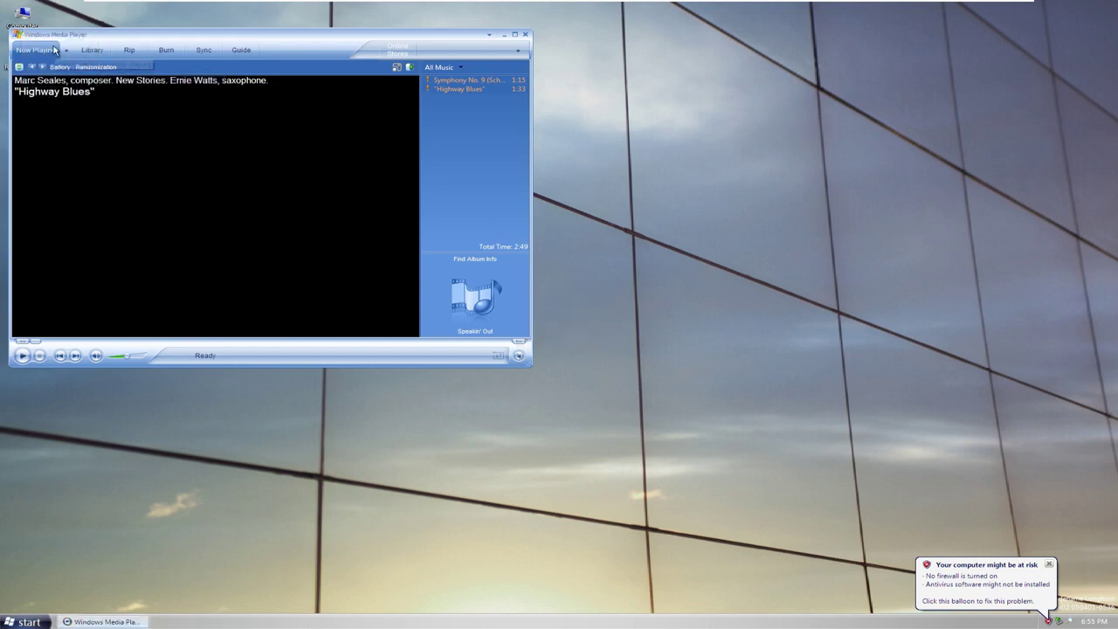
{"action": "left_click", "coordinate": [17, 35]}
{"action": "mouse_move", "coordinate": [52, 95]}
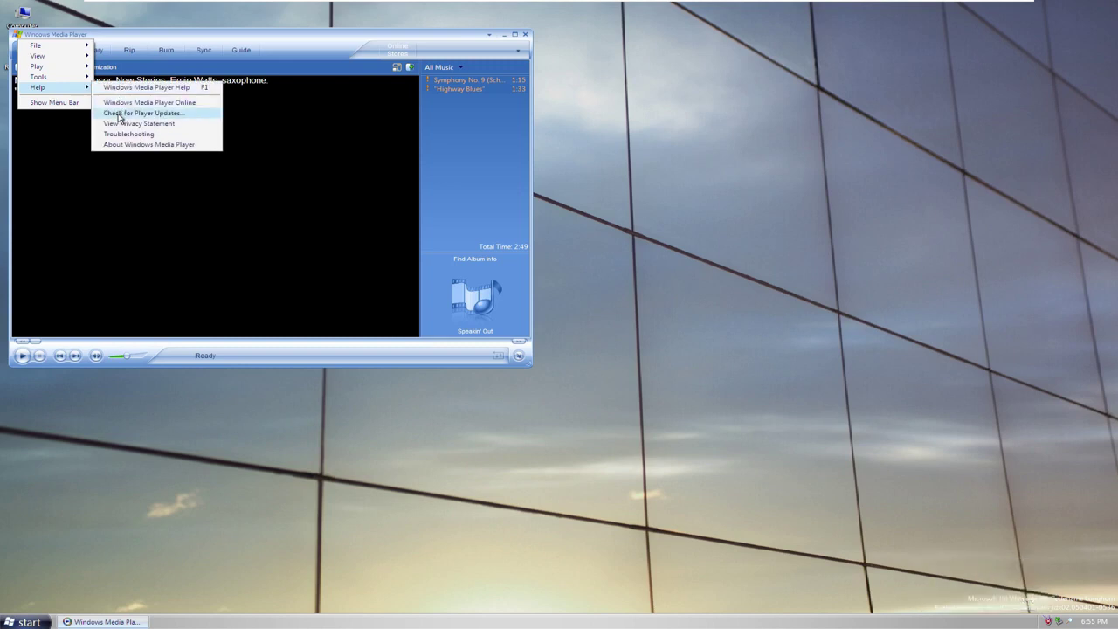
{"action": "left_click", "coordinate": [122, 144]}
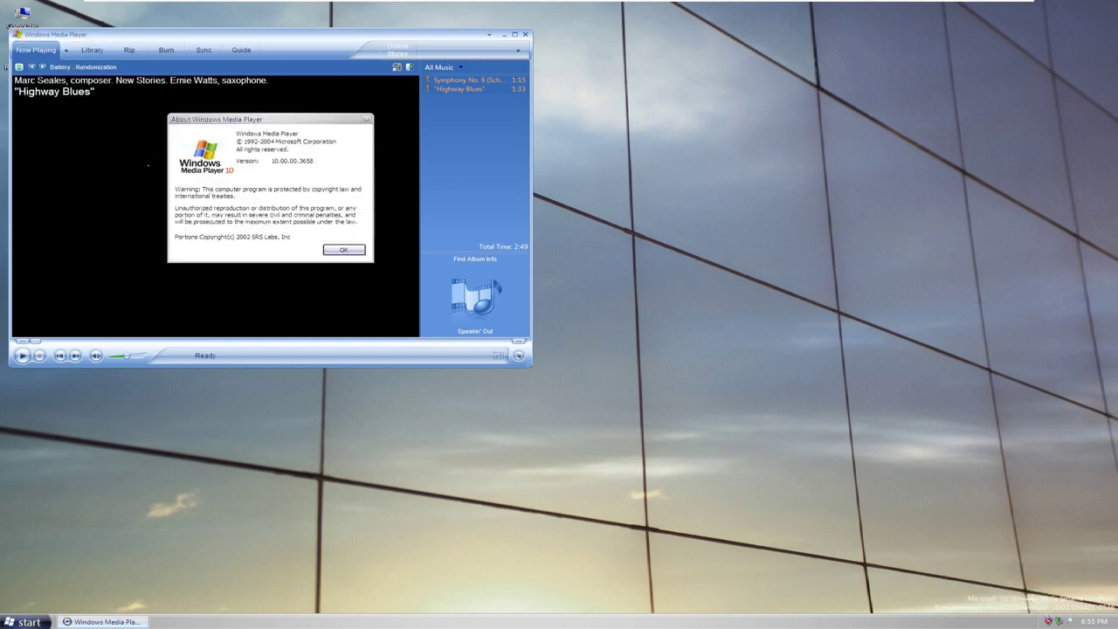
{"action": "left_click", "coordinate": [341, 251]}
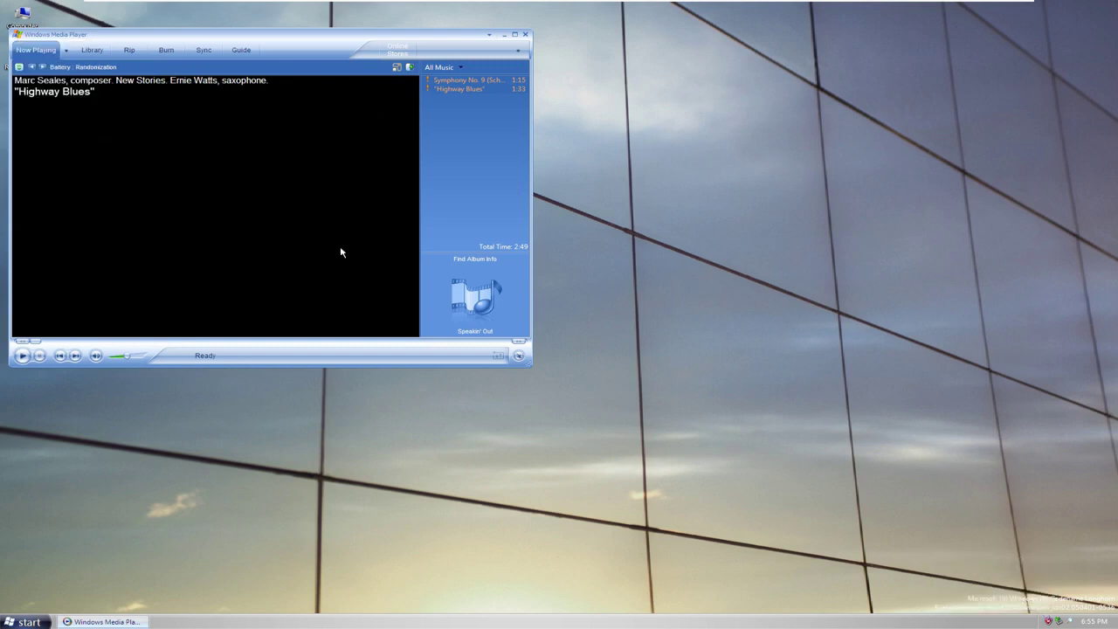
Close Media Player and open the Desktop tab of Display Properties.
{"action": "left_click", "coordinate": [526, 36]}
{"action": "right_click", "coordinate": [524, 38]}
{"action": "left_click", "coordinate": [535, 106]}
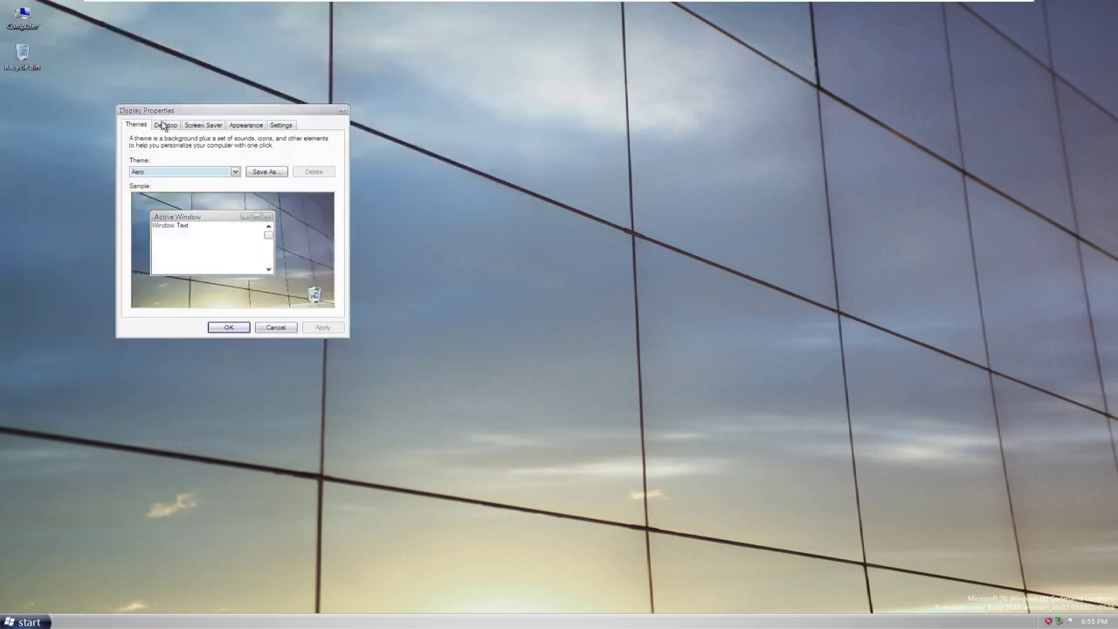
{"action": "left_click", "coordinate": [162, 125]}
Preview the Ascent, Autumn, Azul and Blue Lace 16 backgrounds, applying Blue Lace 16.
{"action": "left_click", "coordinate": [152, 252]}
{"action": "left_click", "coordinate": [153, 261]}
{"action": "left_click", "coordinate": [152, 271]}
{"action": "left_click", "coordinate": [148, 279]}
{"action": "scroll", "coordinate": [148, 271], "scroll_direction": "down", "scroll_amount": 1}
{"action": "left_click", "coordinate": [147, 271]}
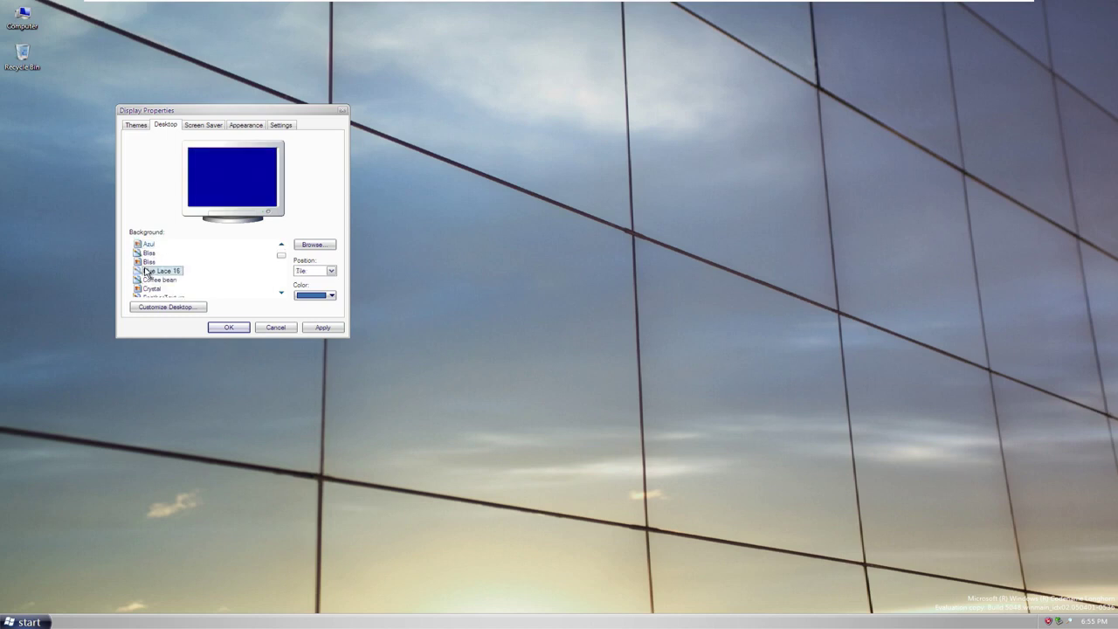
{"action": "scroll", "coordinate": [147, 272], "scroll_direction": "down", "scroll_amount": 1}
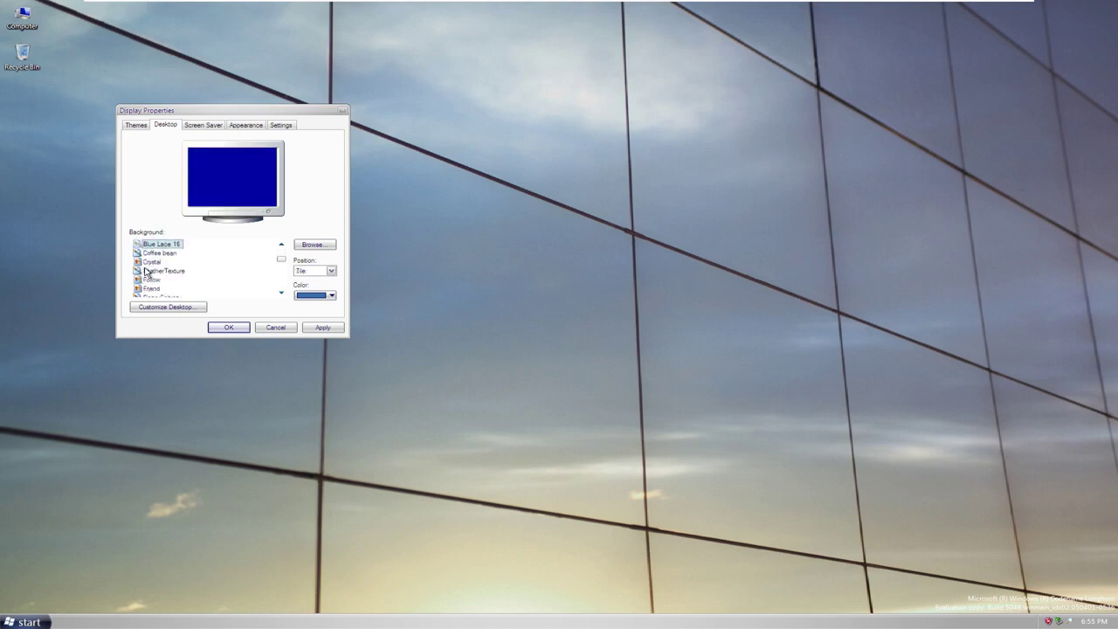
{"action": "left_click", "coordinate": [138, 126]}
{"action": "left_click", "coordinate": [157, 126]}
{"action": "left_click", "coordinate": [313, 325]}
Preview Rhododendron and Crystal, then apply the Bliss glass-building wallpaper.
{"action": "scroll", "coordinate": [159, 262], "scroll_direction": "down", "scroll_amount": 5}
{"action": "left_click", "coordinate": [158, 263]}
{"action": "scroll", "coordinate": [158, 264], "scroll_direction": "up", "scroll_amount": 5}
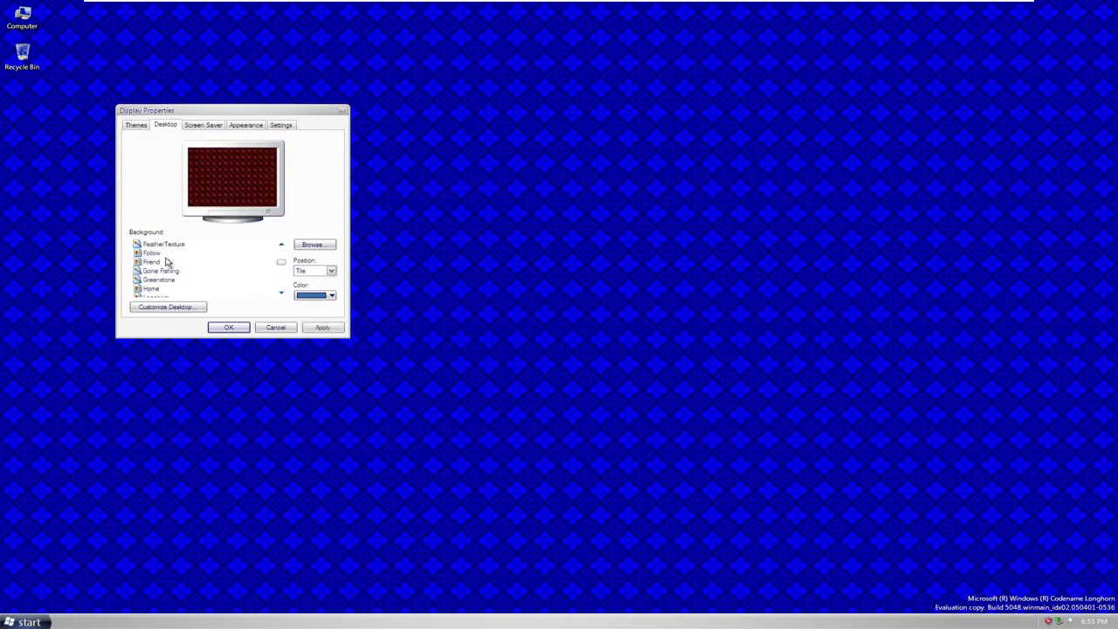
{"action": "left_click", "coordinate": [162, 263]}
{"action": "scroll", "coordinate": [166, 258], "scroll_direction": "up", "scroll_amount": 2}
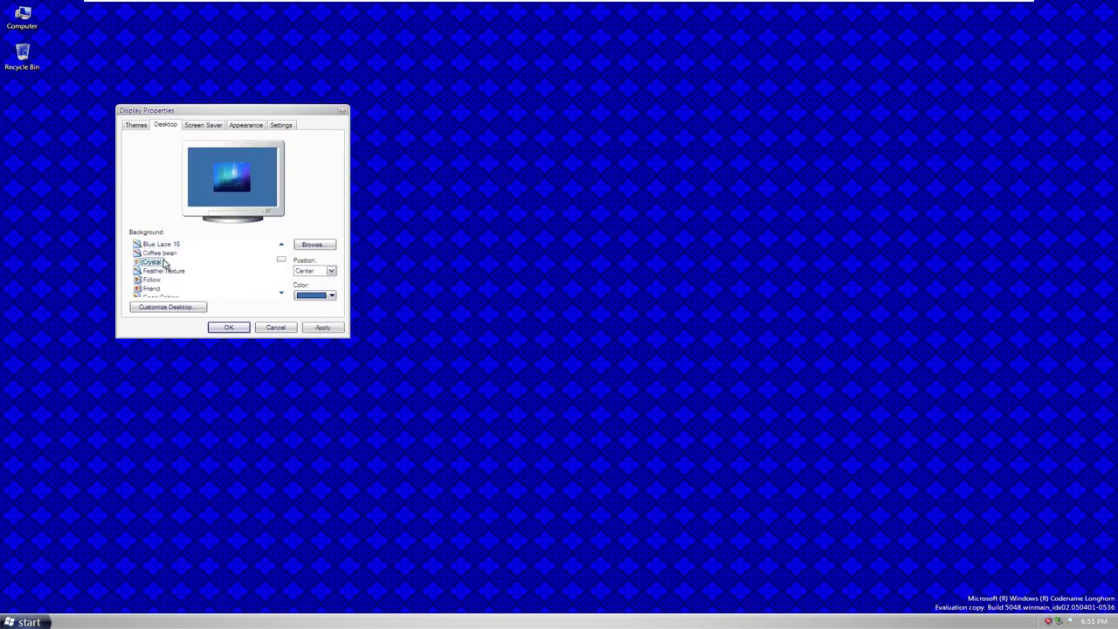
{"action": "left_click", "coordinate": [149, 254]}
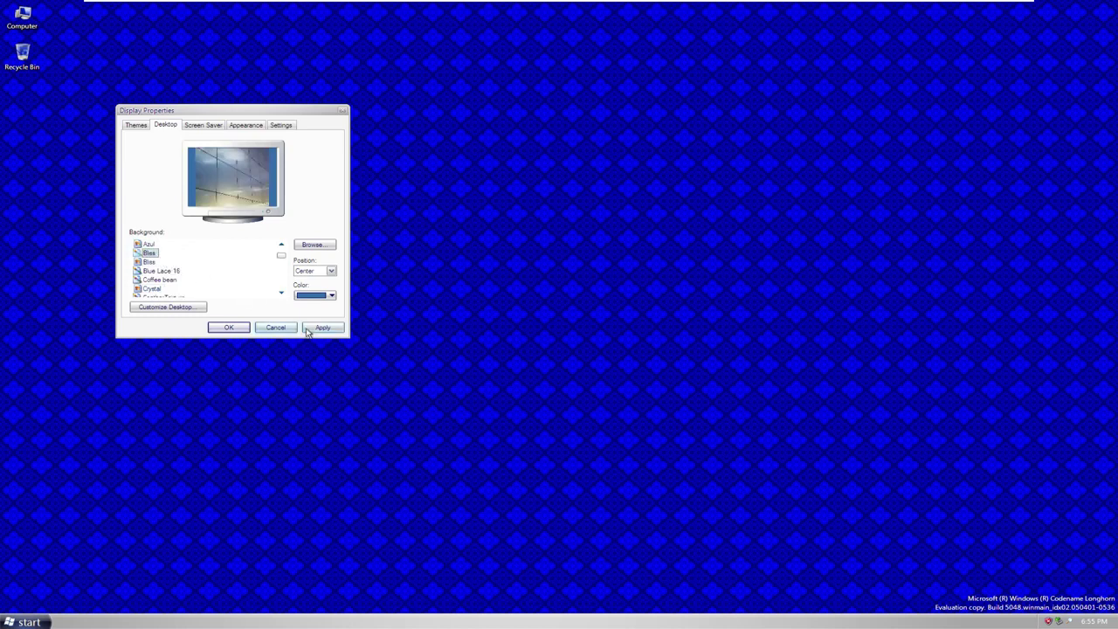
{"action": "left_click", "coordinate": [307, 330]}
Set the Bliss wallpaper position to Stretch, then close and reopen Display Properties.
{"action": "left_click", "coordinate": [316, 271]}
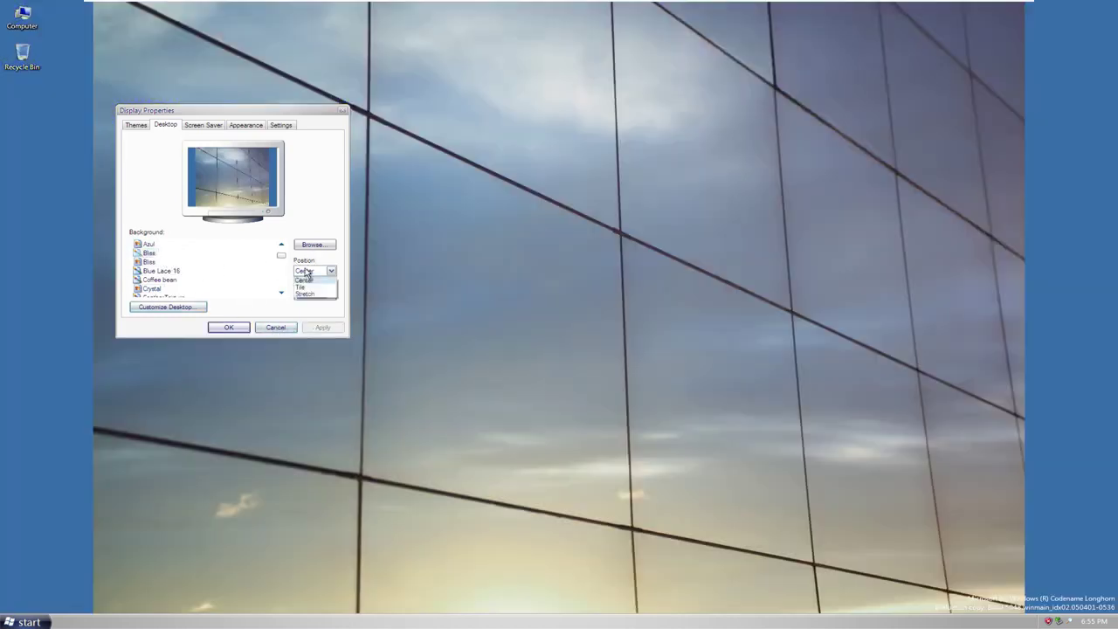
{"action": "left_click", "coordinate": [310, 296]}
{"action": "left_click", "coordinate": [311, 328]}
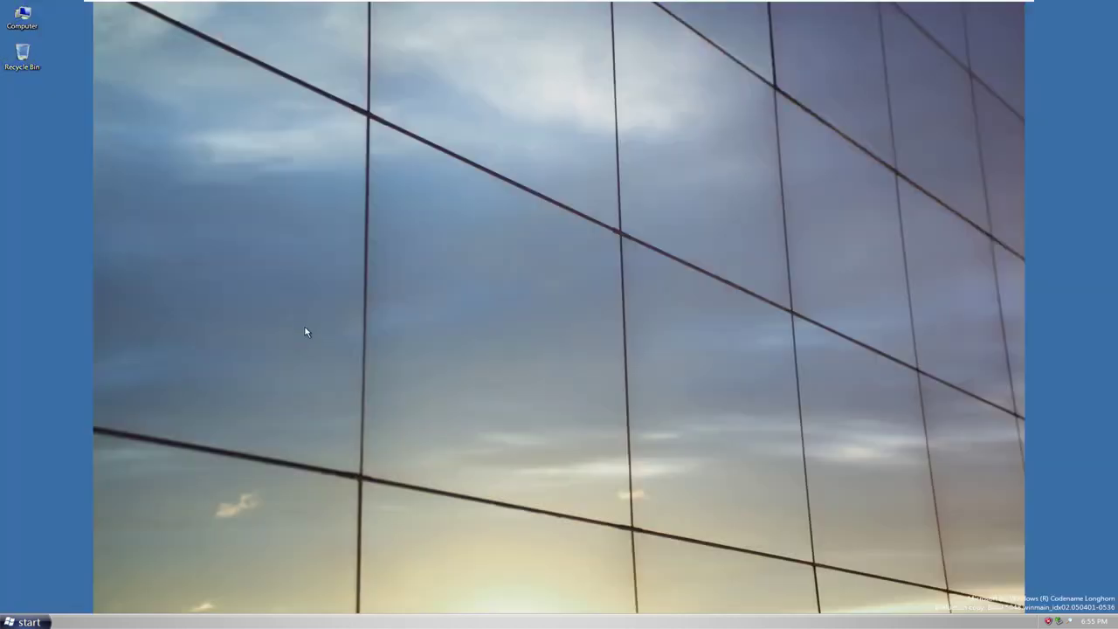
{"action": "right_click", "coordinate": [307, 329]}
{"action": "left_click", "coordinate": [312, 392]}
Look over the Themes list and apply the current theme settings.
{"action": "left_click", "coordinate": [179, 137]}
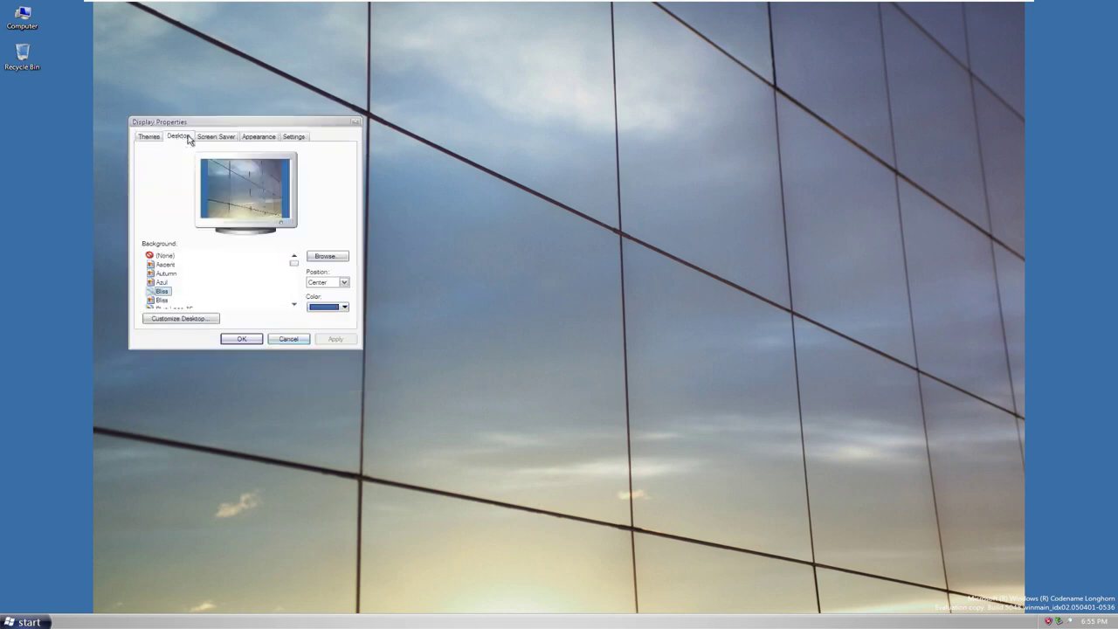
{"action": "left_click", "coordinate": [140, 136]}
{"action": "left_click", "coordinate": [179, 182]}
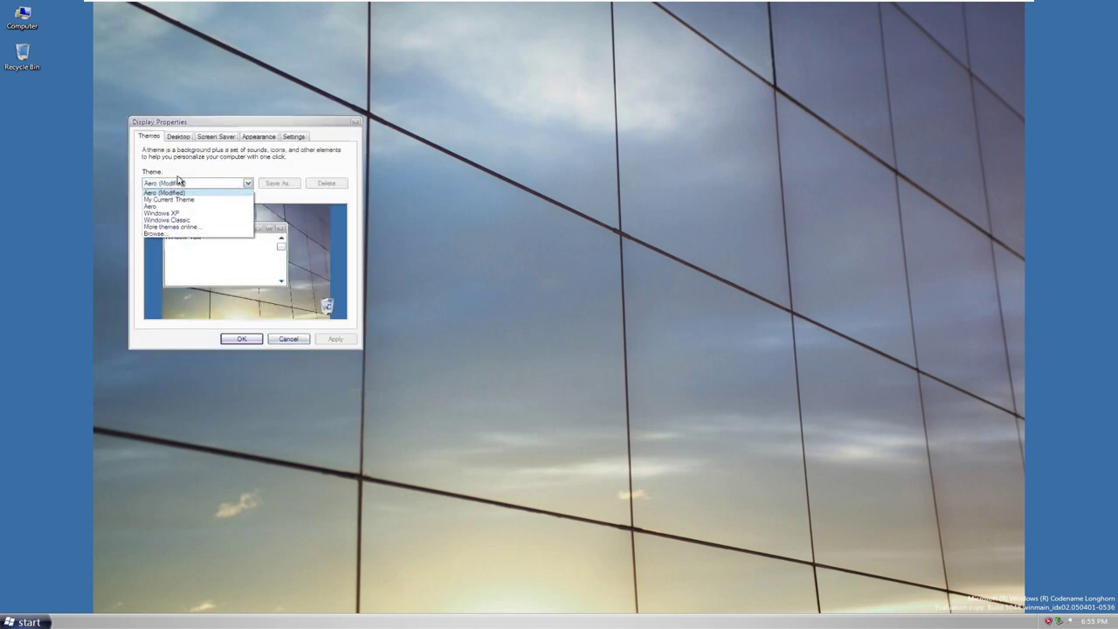
{"action": "left_click", "coordinate": [177, 205]}
{"action": "left_click", "coordinate": [342, 342]}
Choose the Windows XP theme with a stretched wallpaper, apply it and close Display Properties.
{"action": "left_click", "coordinate": [210, 184]}
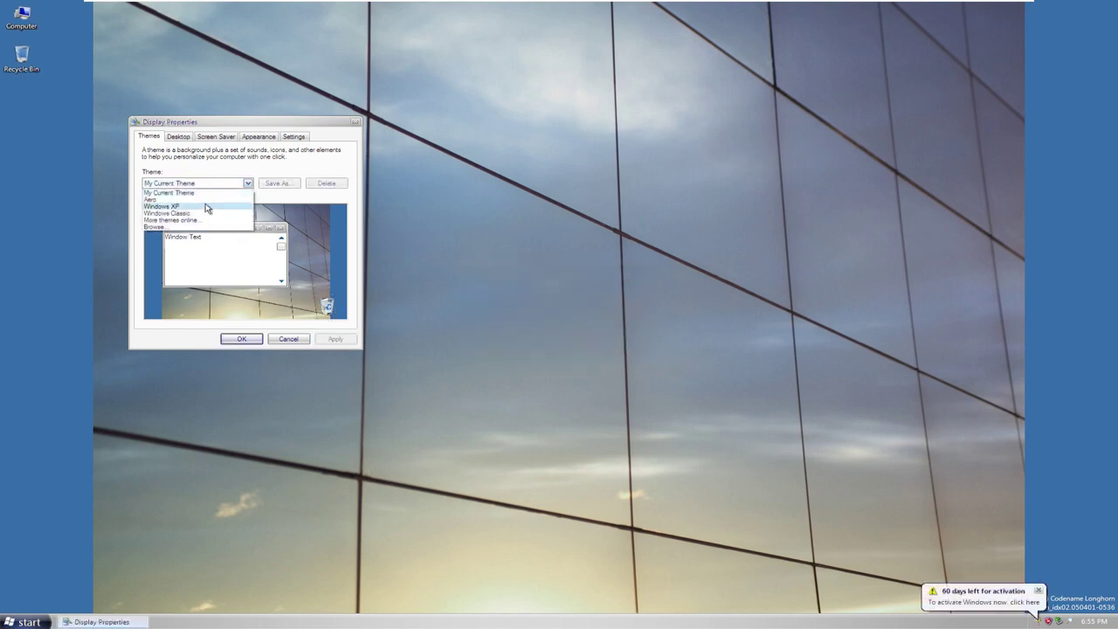
{"action": "left_click", "coordinate": [208, 206]}
{"action": "left_click", "coordinate": [179, 137]}
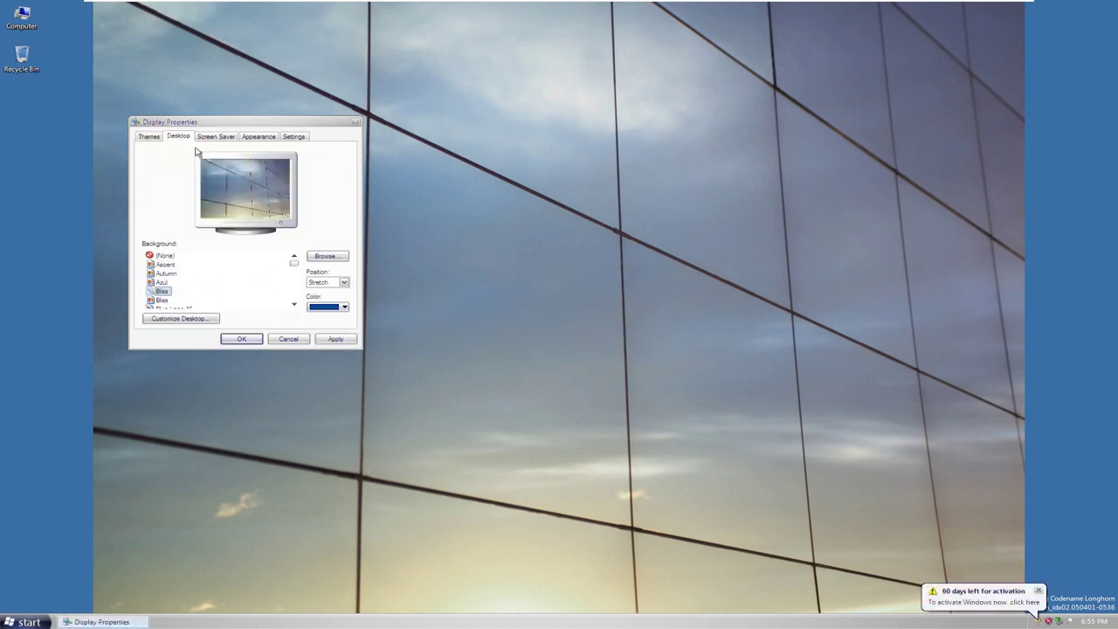
{"action": "left_click", "coordinate": [329, 283]}
{"action": "left_click", "coordinate": [327, 306]}
{"action": "left_click", "coordinate": [327, 341]}
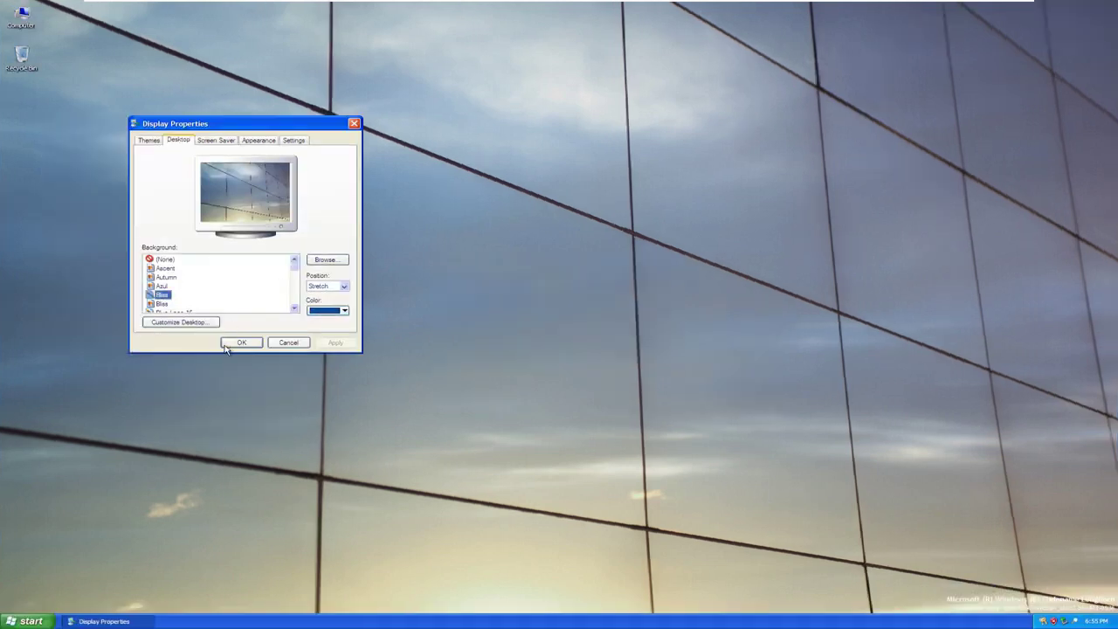
{"action": "left_click", "coordinate": [228, 346]}
Reopen Display Properties and choose More themes online from the Themes list.
{"action": "right_click", "coordinate": [234, 307]}
{"action": "left_click", "coordinate": [265, 370]}
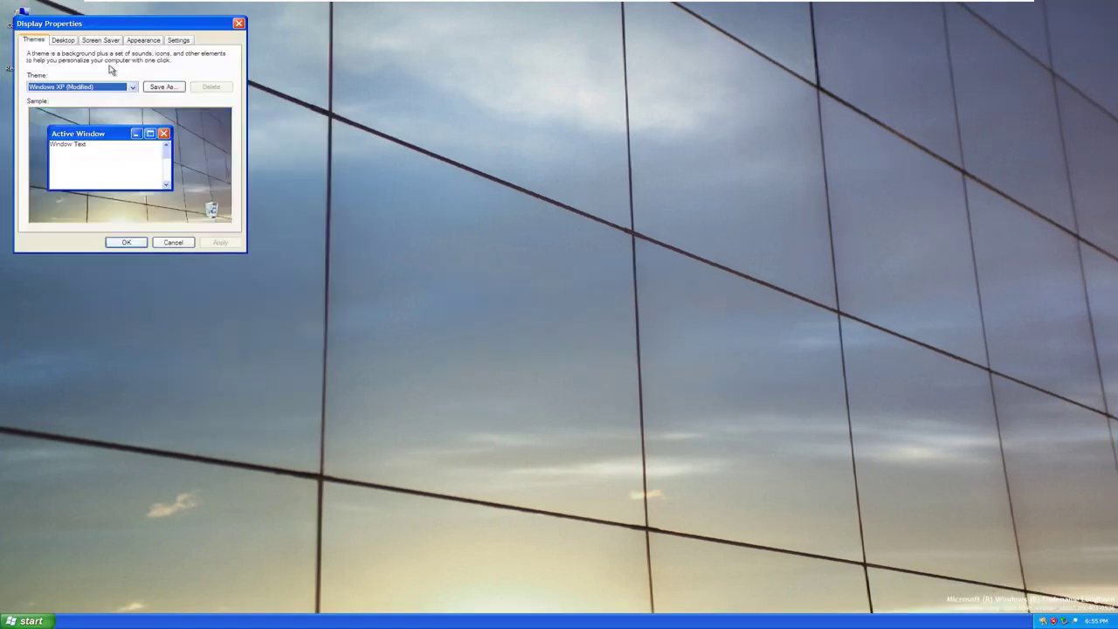
{"action": "left_click", "coordinate": [99, 84]}
{"action": "left_click", "coordinate": [103, 110]}
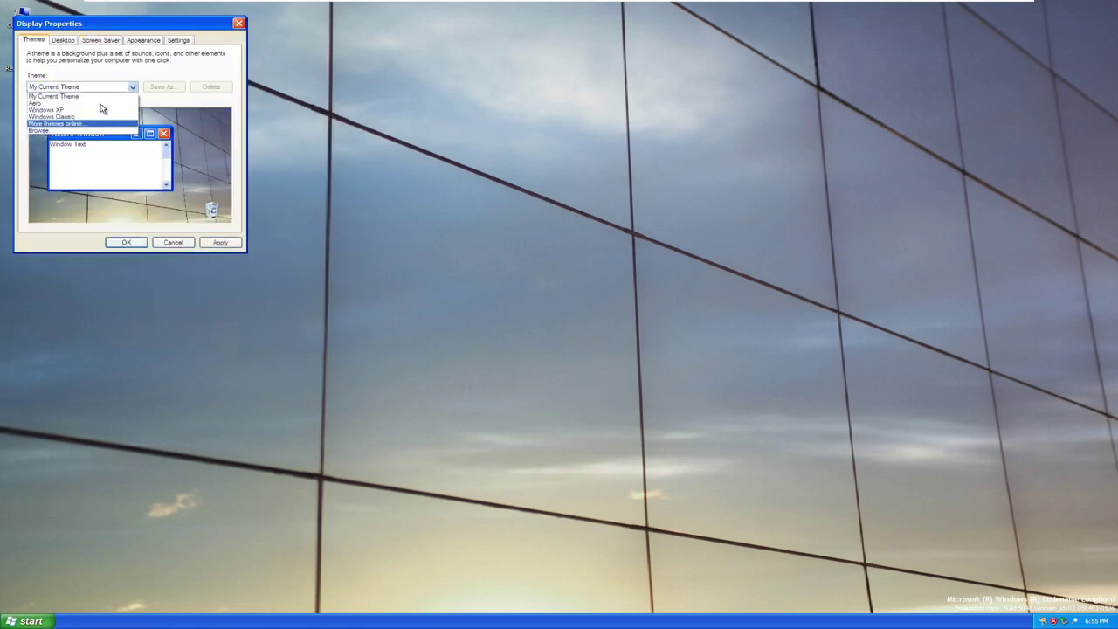
{"action": "left_click", "coordinate": [99, 124]}
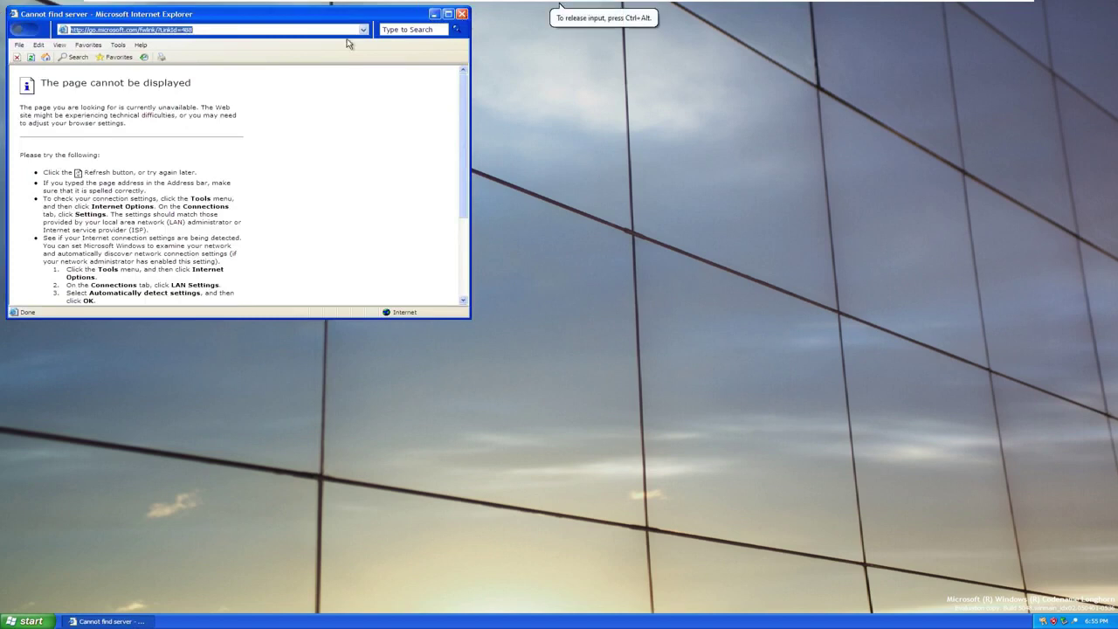
Close the error page, request more themes online again, and focus the browser's search field.
{"action": "left_click", "coordinate": [461, 13]}
{"action": "left_click", "coordinate": [96, 86]}
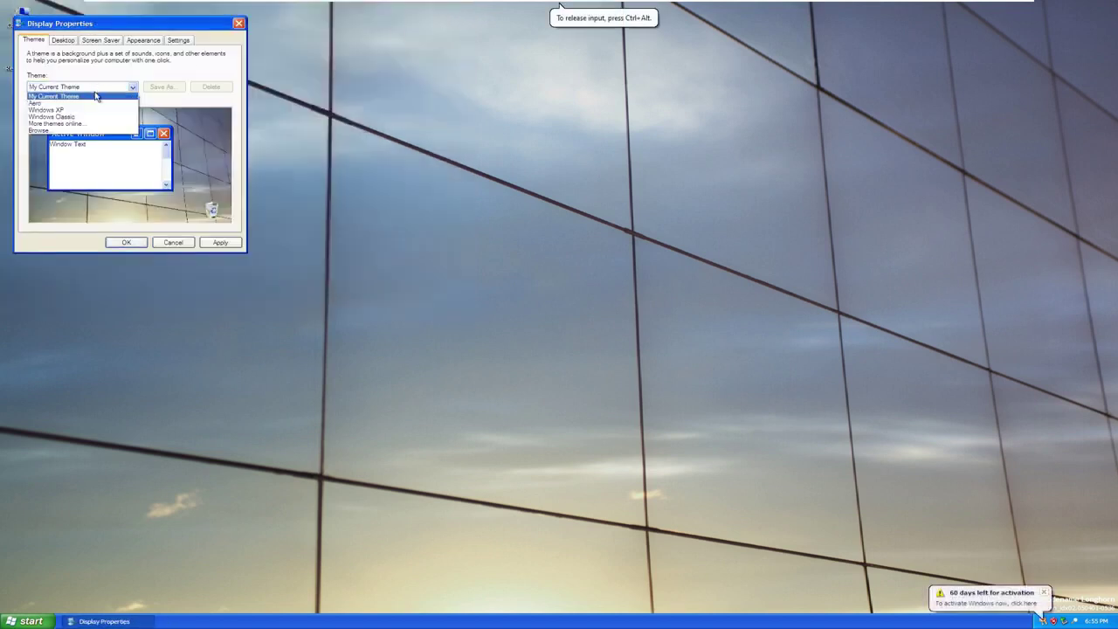
{"action": "key", "text": "Return"}
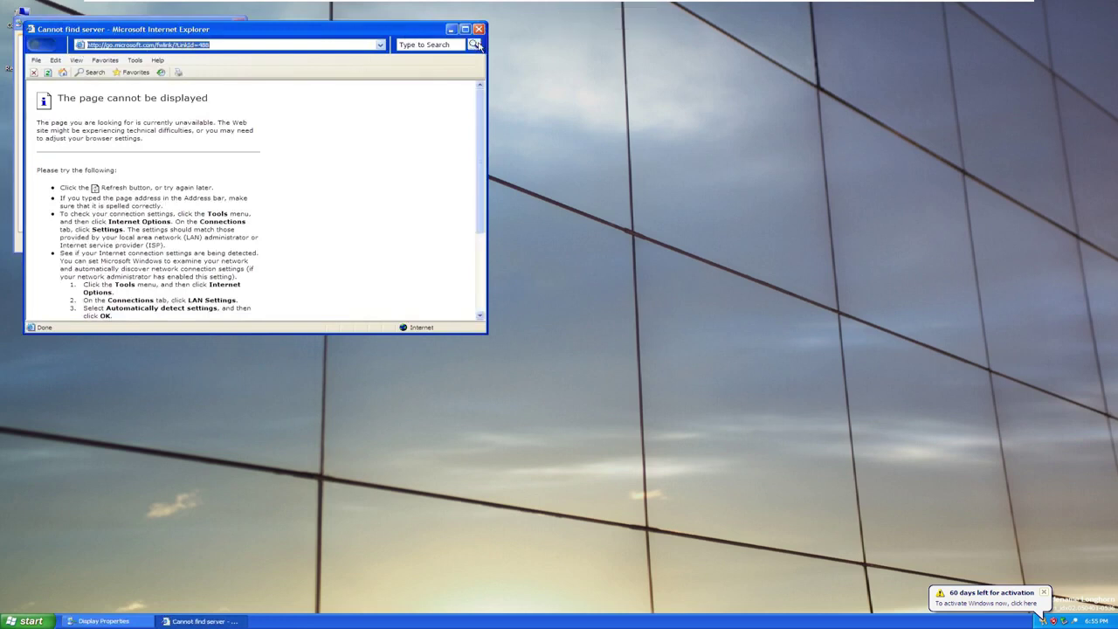
{"action": "right_click", "coordinate": [35, 28]}
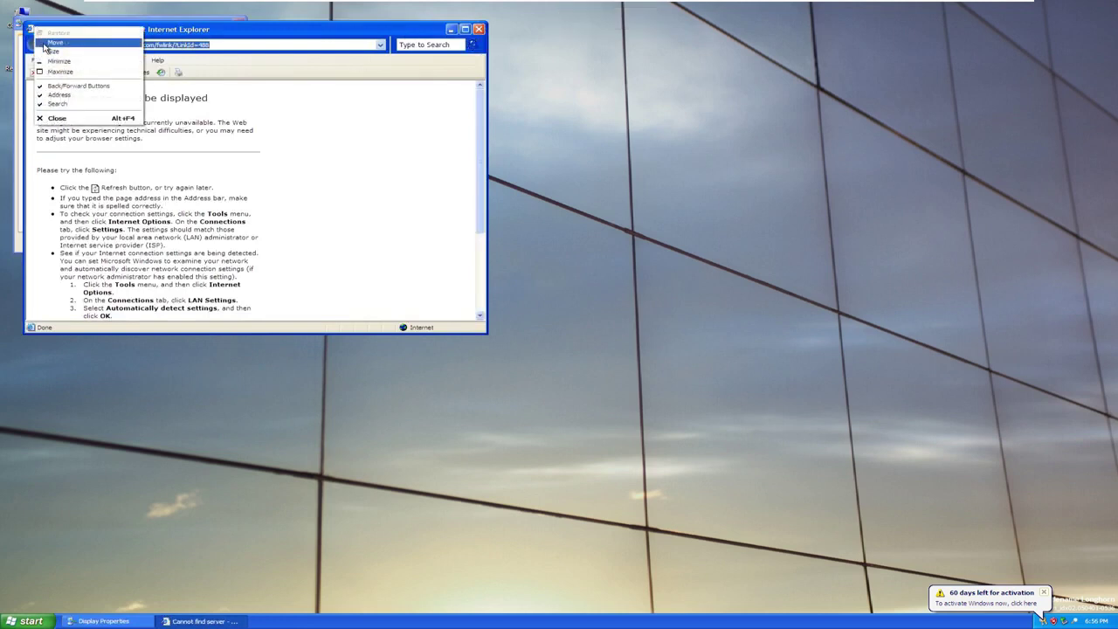
{"action": "left_click", "coordinate": [182, 55]}
{"action": "left_click", "coordinate": [419, 44]}
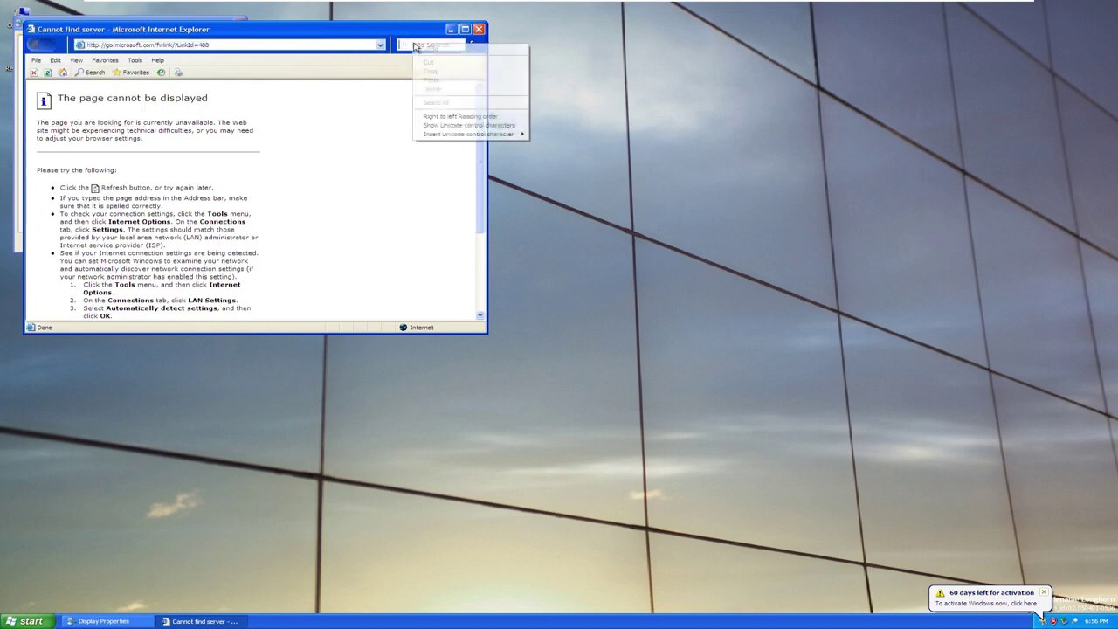
Check About Internet Explorer showing version 6.0.5048.0, then close the browser.
{"action": "left_click", "coordinate": [158, 60]}
{"action": "left_click", "coordinate": [171, 121]}
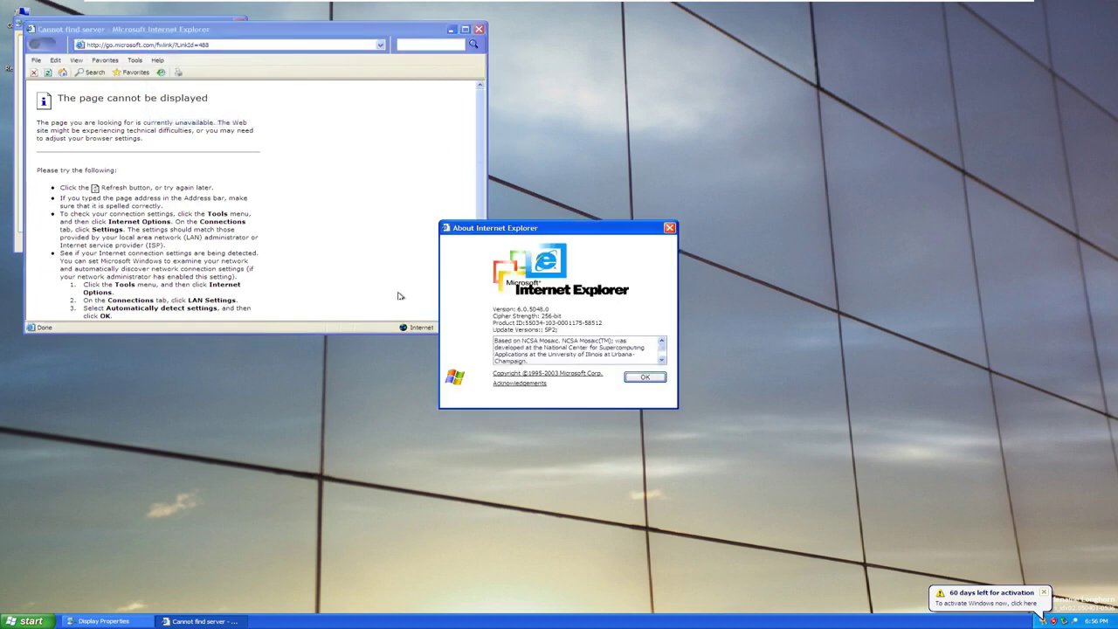
{"action": "left_click", "coordinate": [644, 376]}
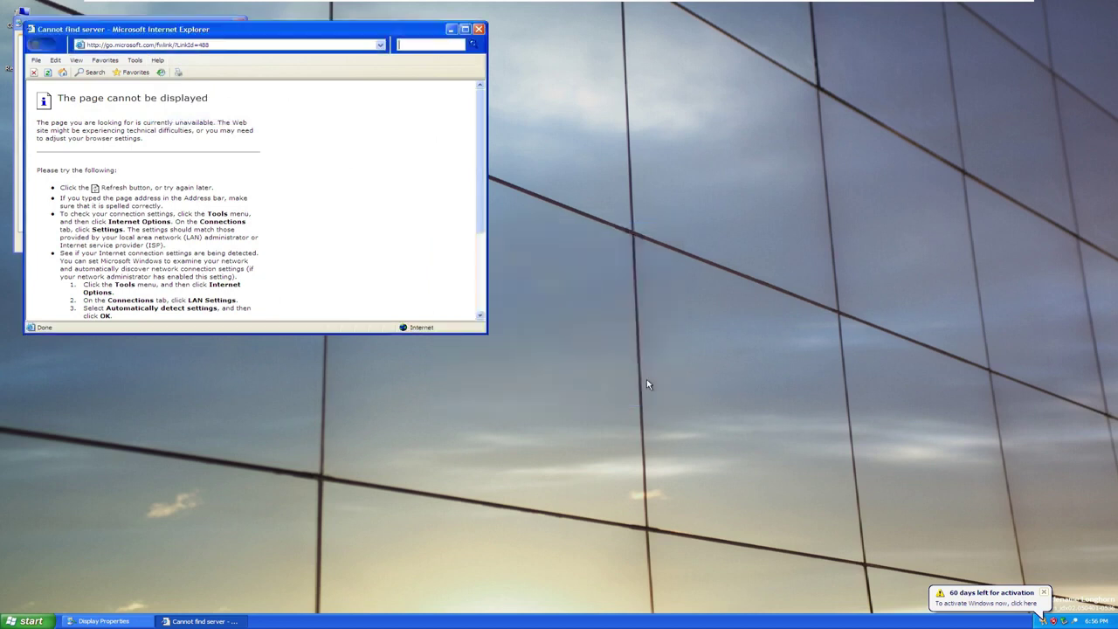
{"action": "left_click", "coordinate": [479, 29]}
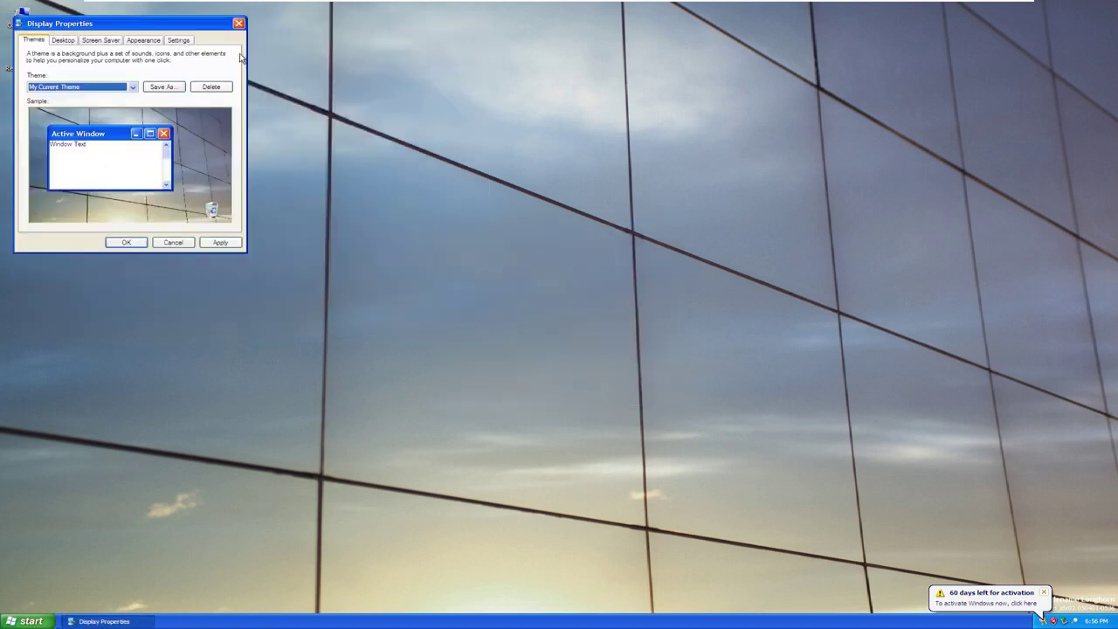
Look through the Screen Saver, Appearance and Settings tabs, then close Display Properties.
{"action": "left_click", "coordinate": [101, 40]}
{"action": "left_click", "coordinate": [143, 40]}
{"action": "left_click", "coordinate": [176, 40]}
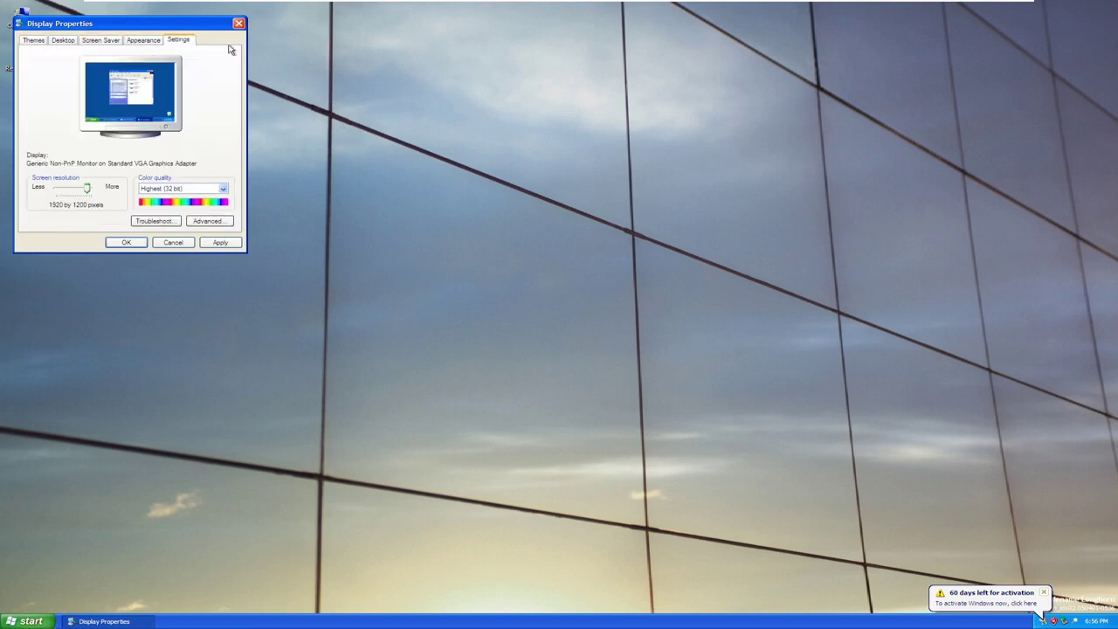
{"action": "left_click", "coordinate": [172, 189]}
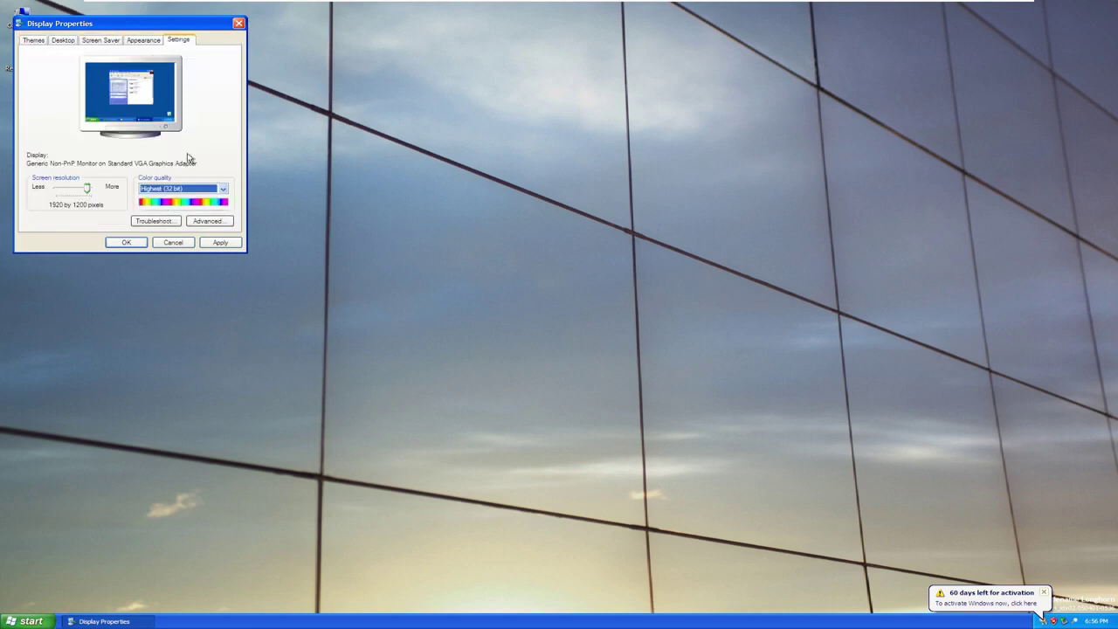
{"action": "left_click", "coordinate": [239, 23]}
Glance at All Programs, then open the Computer window, scroll through it and close it.
{"action": "left_click", "coordinate": [26, 621]}
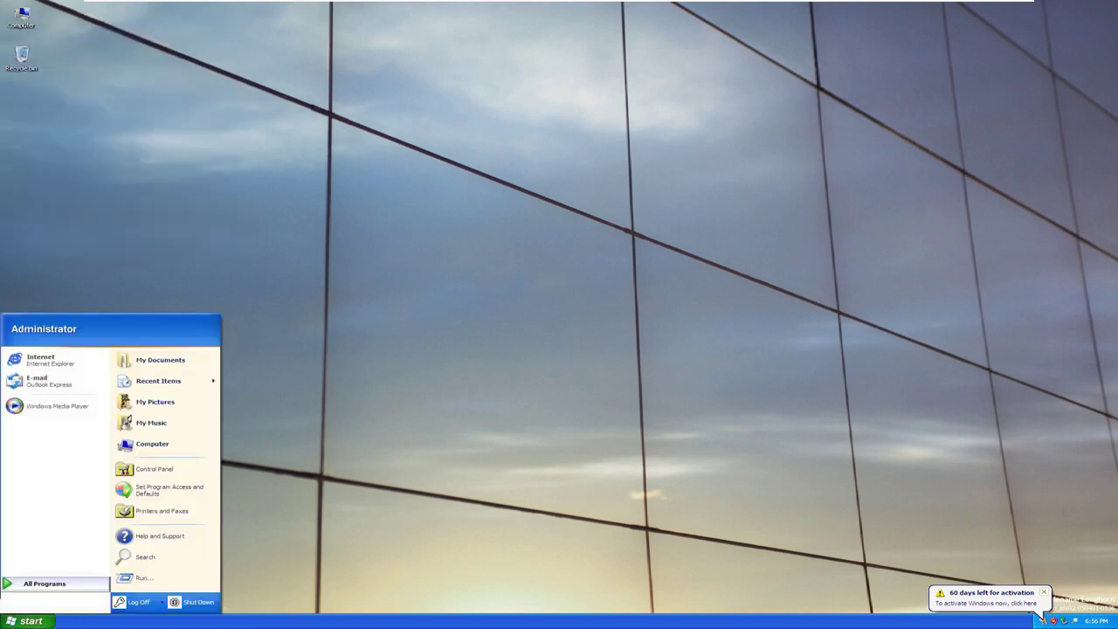
{"action": "left_click", "coordinate": [74, 583]}
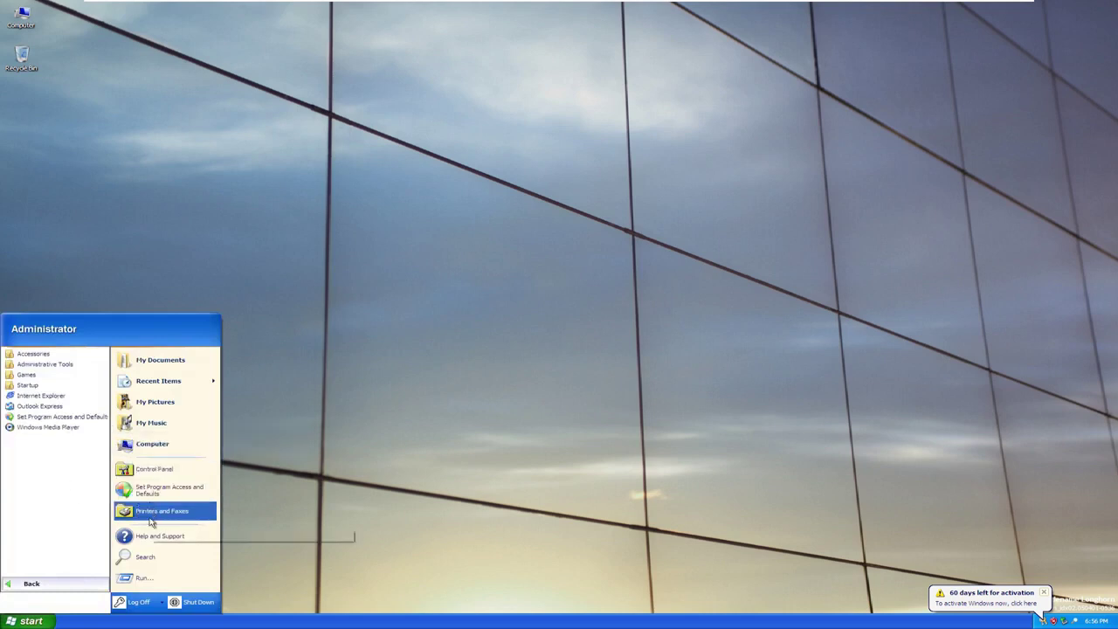
{"action": "left_click", "coordinate": [83, 584]}
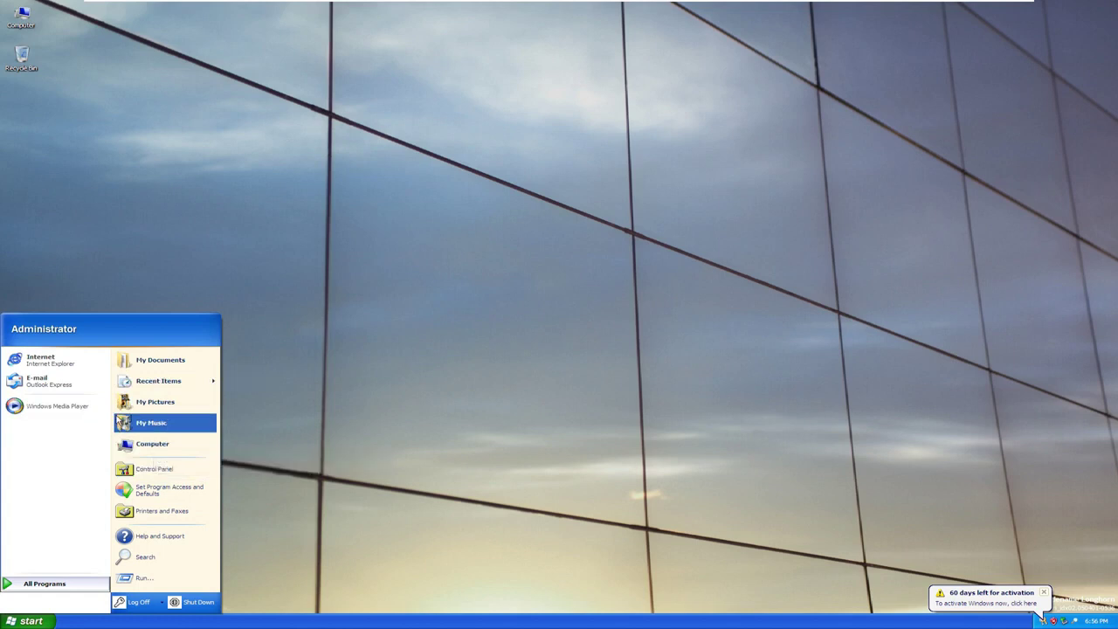
{"action": "left_click", "coordinate": [153, 445]}
{"action": "scroll", "coordinate": [250, 195], "scroll_direction": "down", "scroll_amount": 1}
{"action": "scroll", "coordinate": [239, 97], "scroll_direction": "up", "scroll_amount": 1}
{"action": "scroll", "coordinate": [297, 110], "scroll_direction": "down", "scroll_amount": 1}
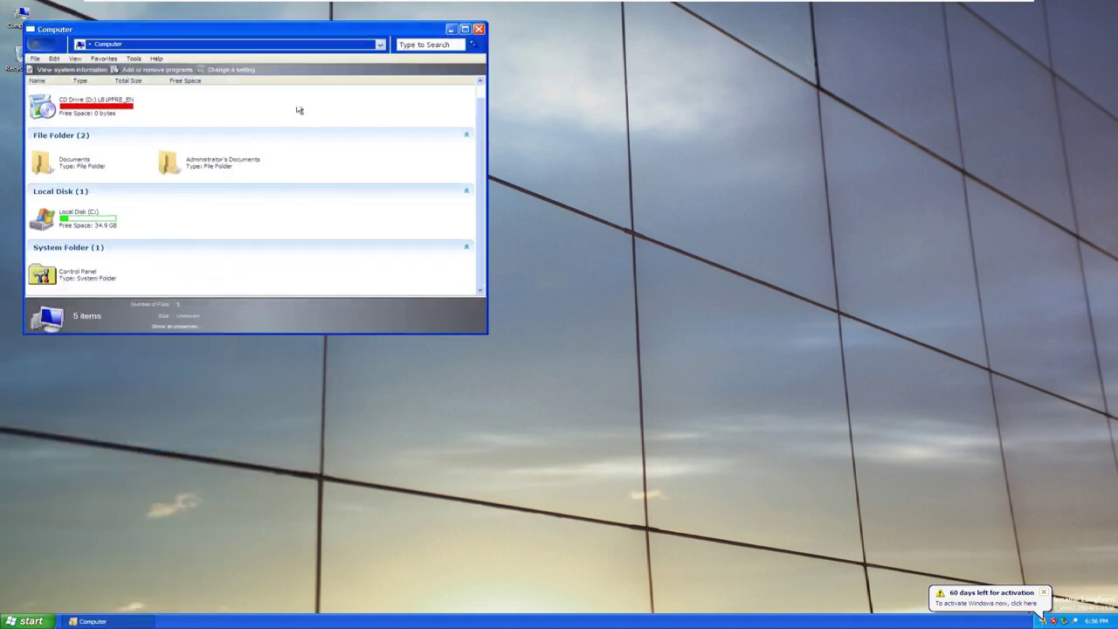
{"action": "left_click", "coordinate": [479, 29]}
Shut down Windows from the Start menu with Shut down selected.
{"action": "left_click", "coordinate": [26, 621]}
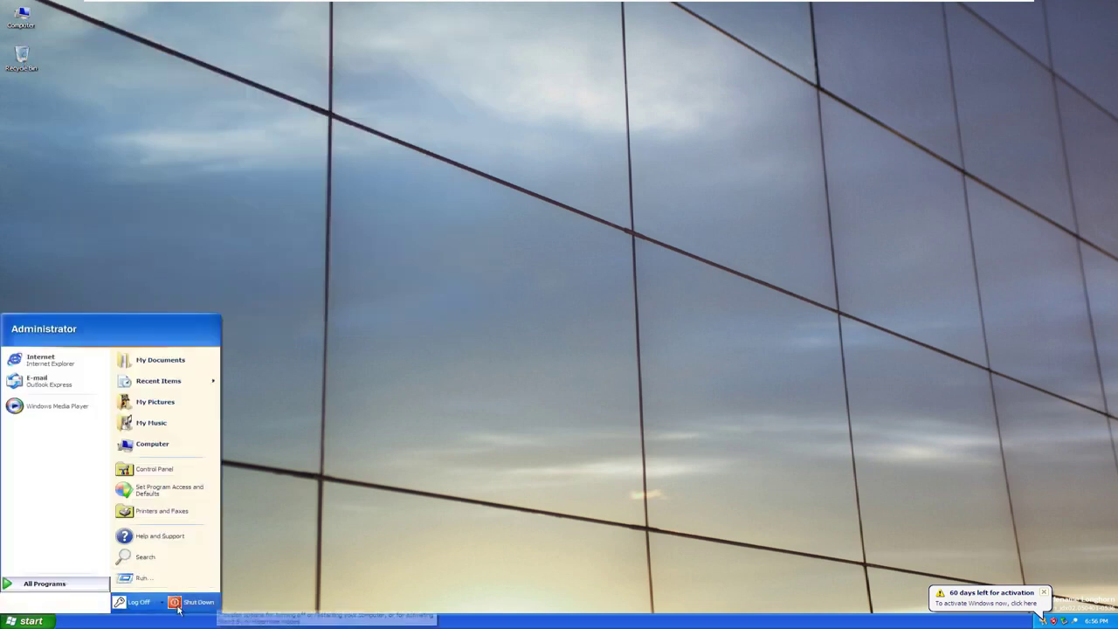
{"action": "left_click", "coordinate": [192, 602]}
{"action": "left_click", "coordinate": [553, 243]}
{"action": "left_click", "coordinate": [554, 243]}
{"action": "left_click", "coordinate": [554, 243]}
{"action": "left_click", "coordinate": [554, 243]}
{"action": "left_click", "coordinate": [565, 281]}
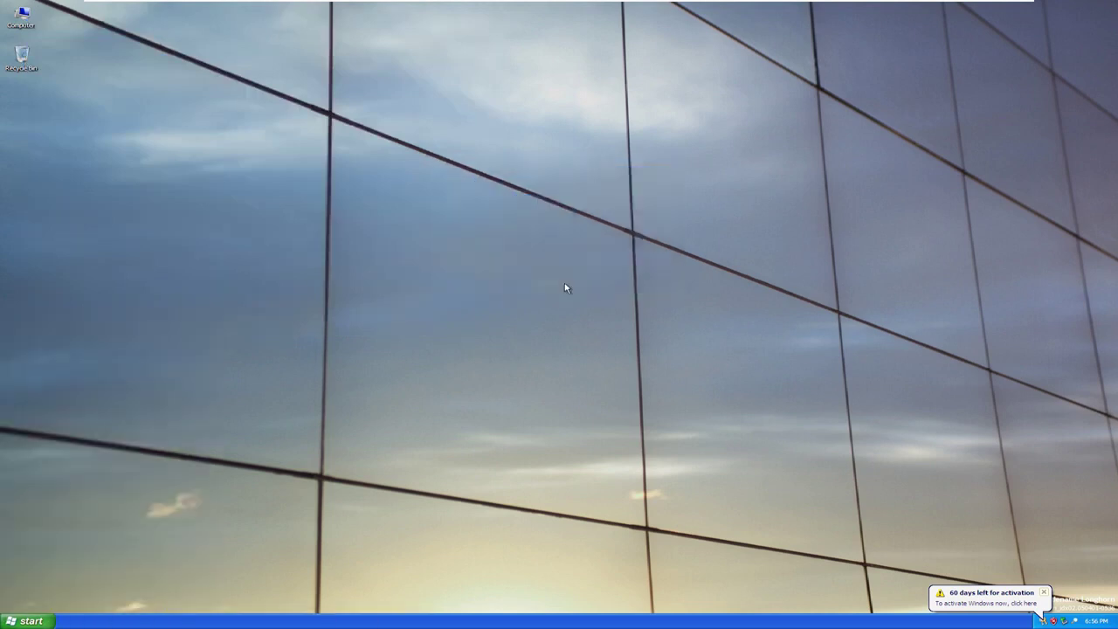
{"action": "mouse_move", "coordinate": [562, 4]}
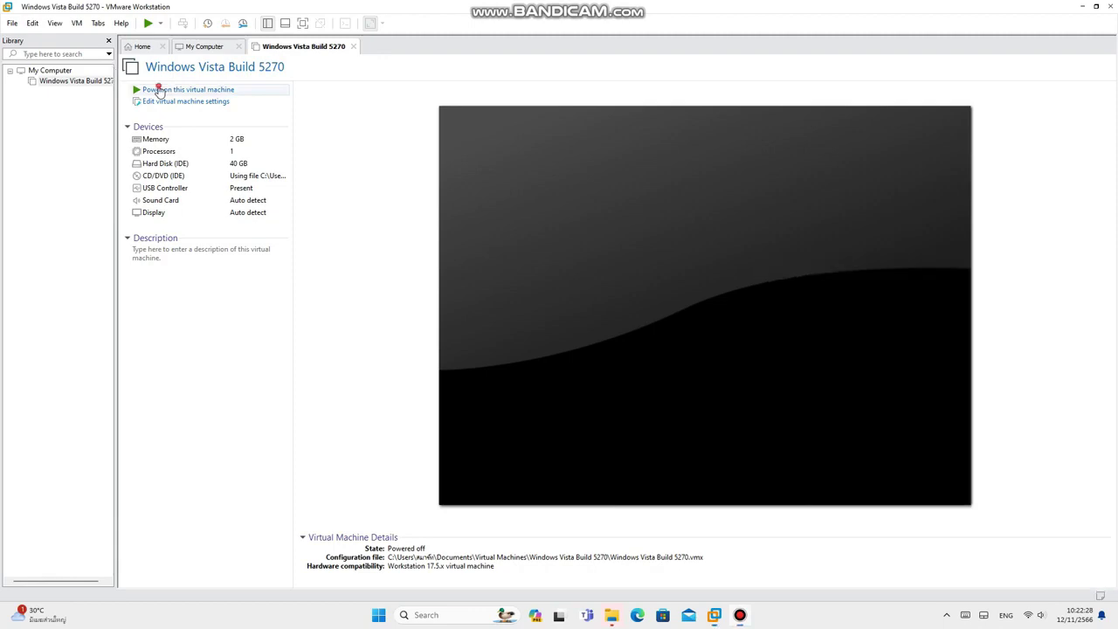
Power on the Vista 5270 VM in full screen, enter BIOS setup, and exit saving changes.
{"action": "left_click", "coordinate": [150, 88]}
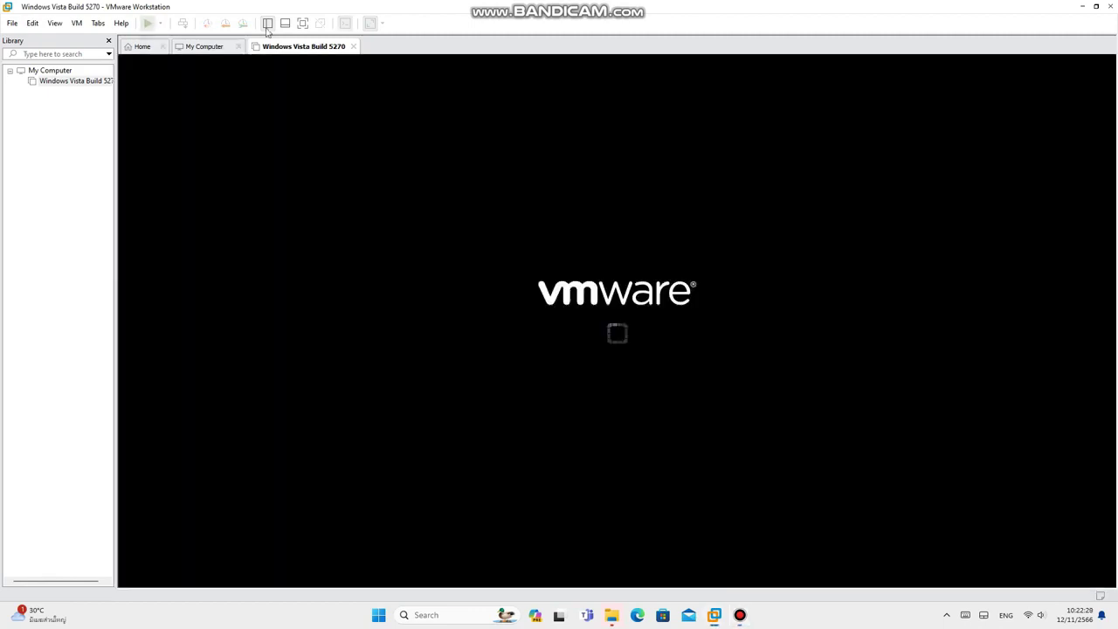
{"action": "left_click", "coordinate": [302, 23]}
{"action": "key", "text": "Escape"}
{"action": "key", "text": "Down"}
{"action": "key", "text": "Down"}
{"action": "key", "text": "Down"}
{"action": "key", "text": "Return"}
{"action": "key", "text": "Down"}
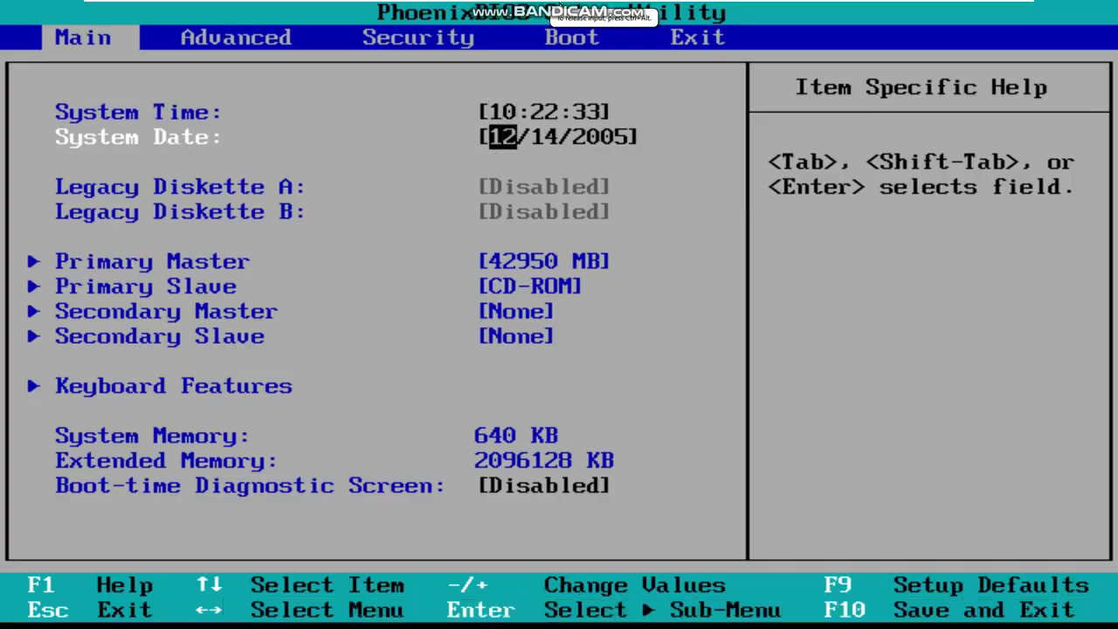
{"action": "key", "text": "Right"}
{"action": "key", "text": "Right"}
{"action": "key", "text": "Right"}
{"action": "key", "text": "Right"}
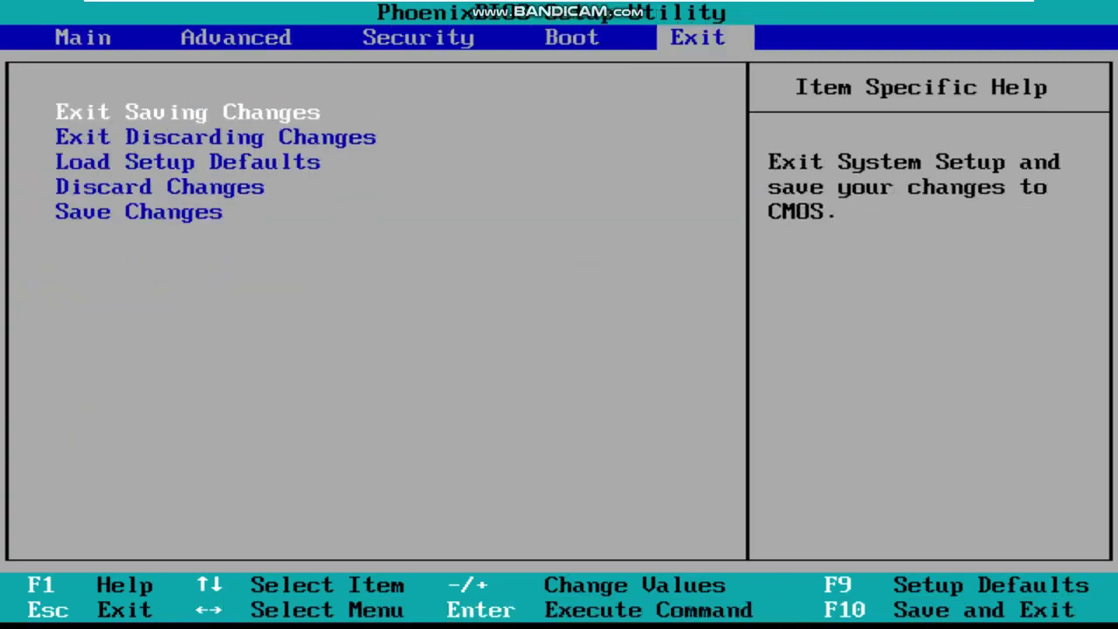
{"action": "key", "text": "Return"}
{"action": "key", "text": "Return"}
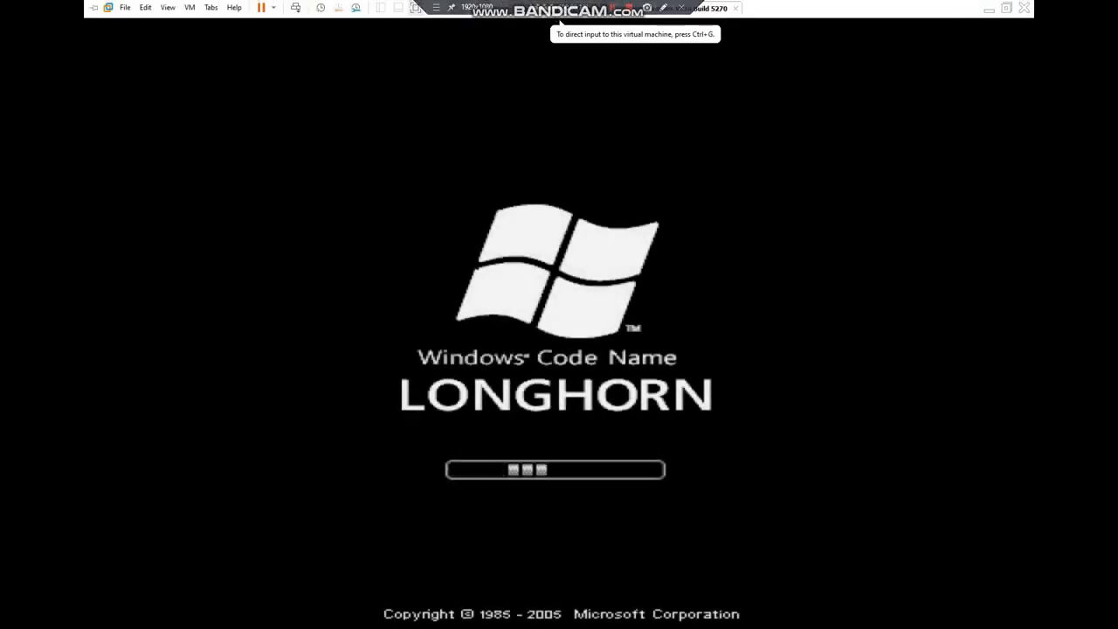
{"action": "left_click", "coordinate": [560, 22]}
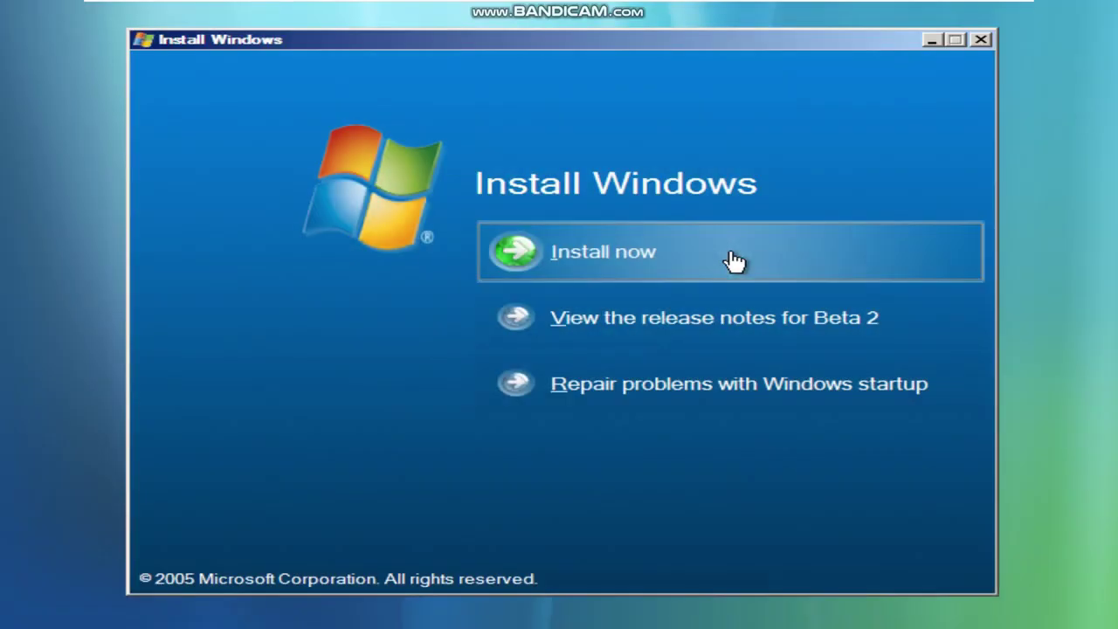
Start the Vista installation and type the product key into the activation field.
{"action": "left_click", "coordinate": [518, 253]}
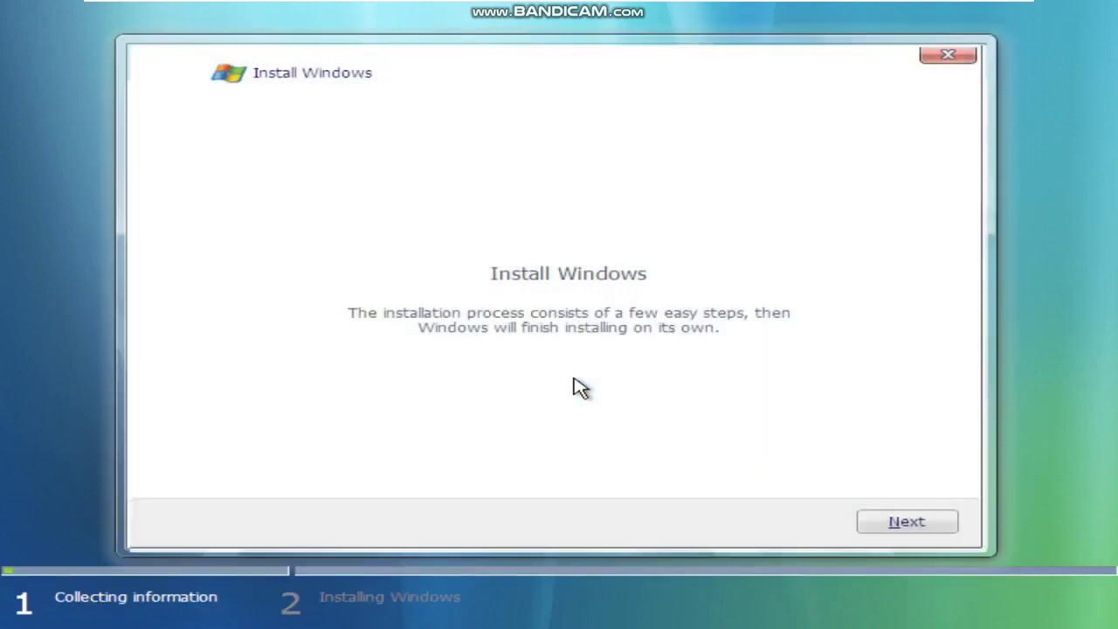
{"action": "left_click", "coordinate": [918, 521]}
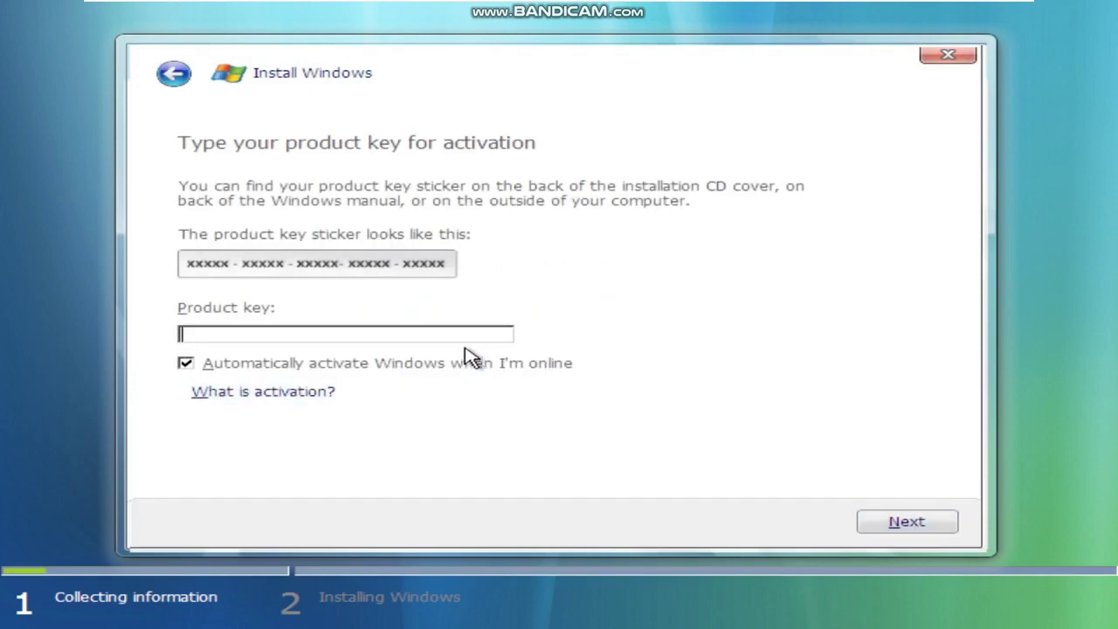
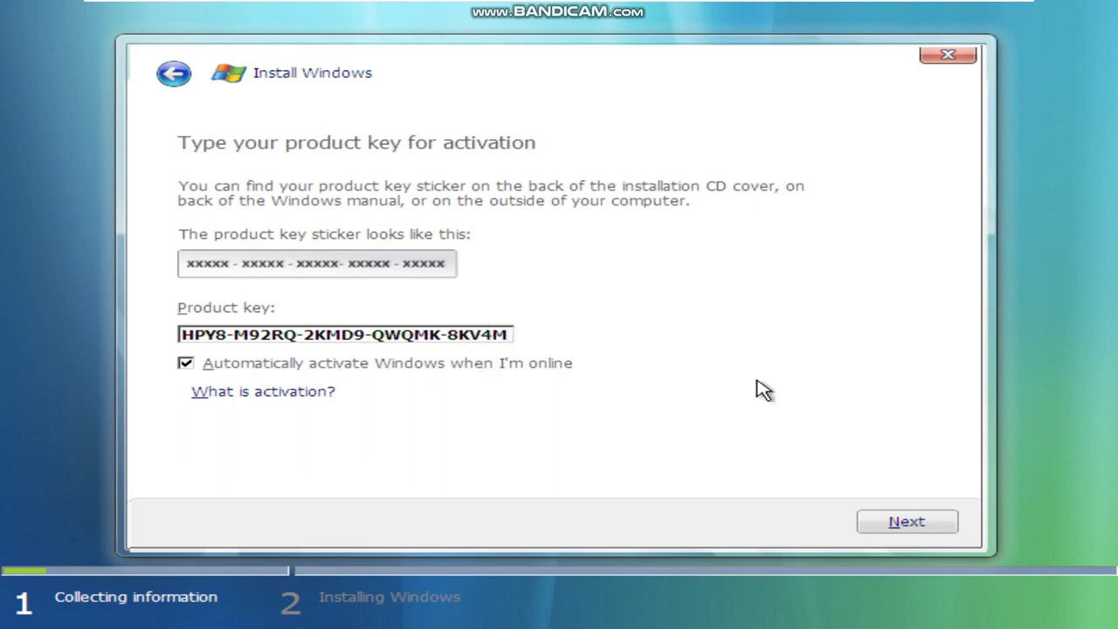
Submit the product key and accept the license terms.
{"action": "left_click", "coordinate": [871, 534]}
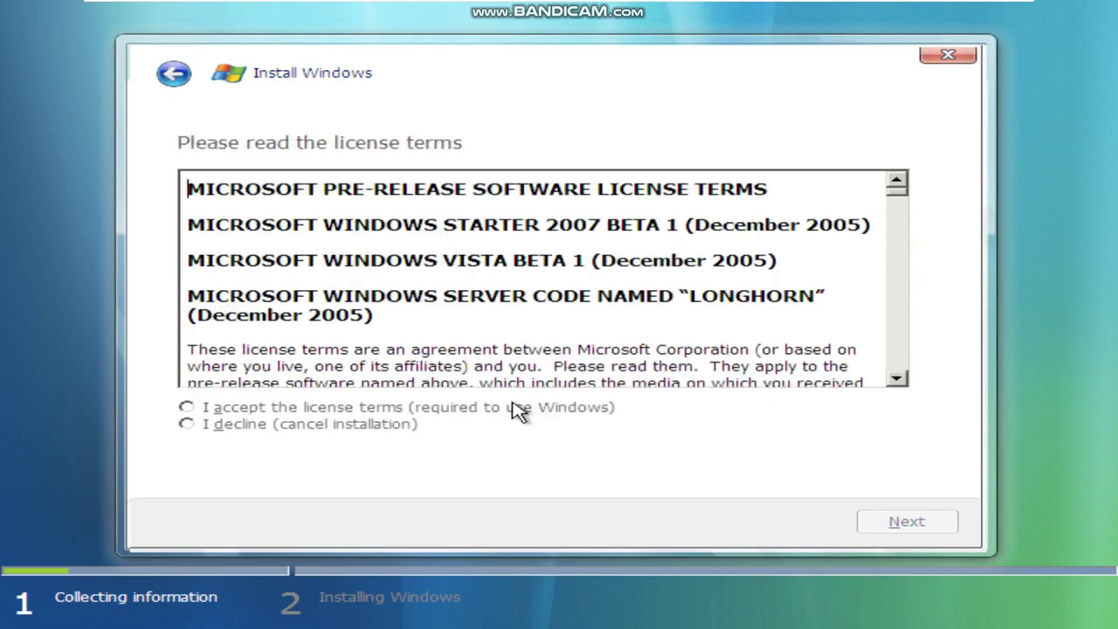
{"action": "left_click", "coordinate": [519, 407]}
{"action": "left_click", "coordinate": [867, 523]}
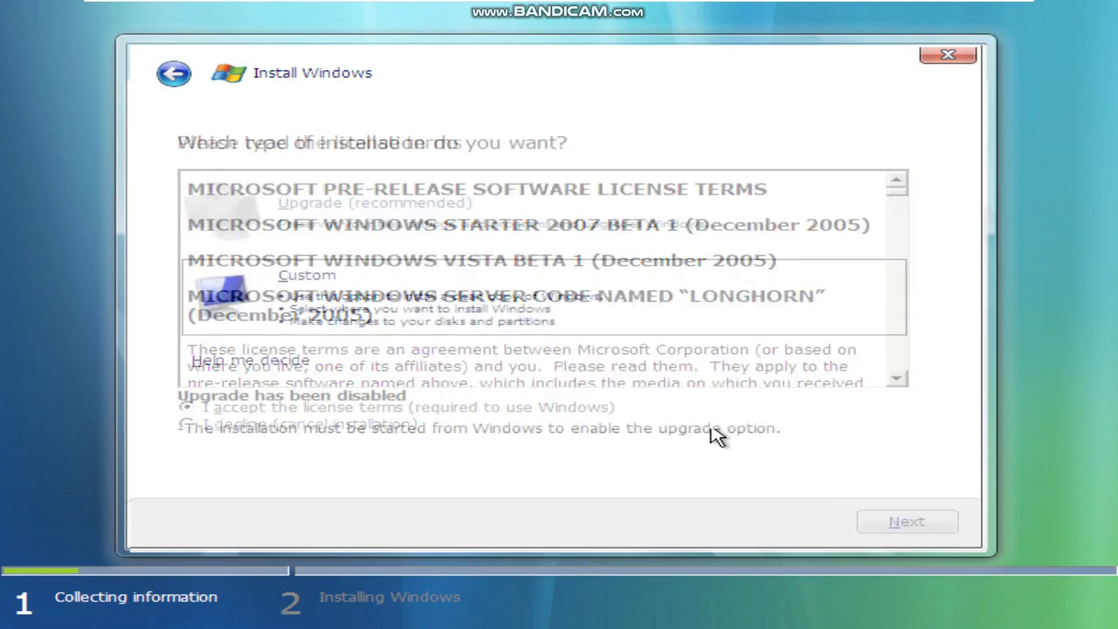
Choose a custom install on the 40958 MB unallocated space and approve creating a system volume.
{"action": "left_click", "coordinate": [603, 330]}
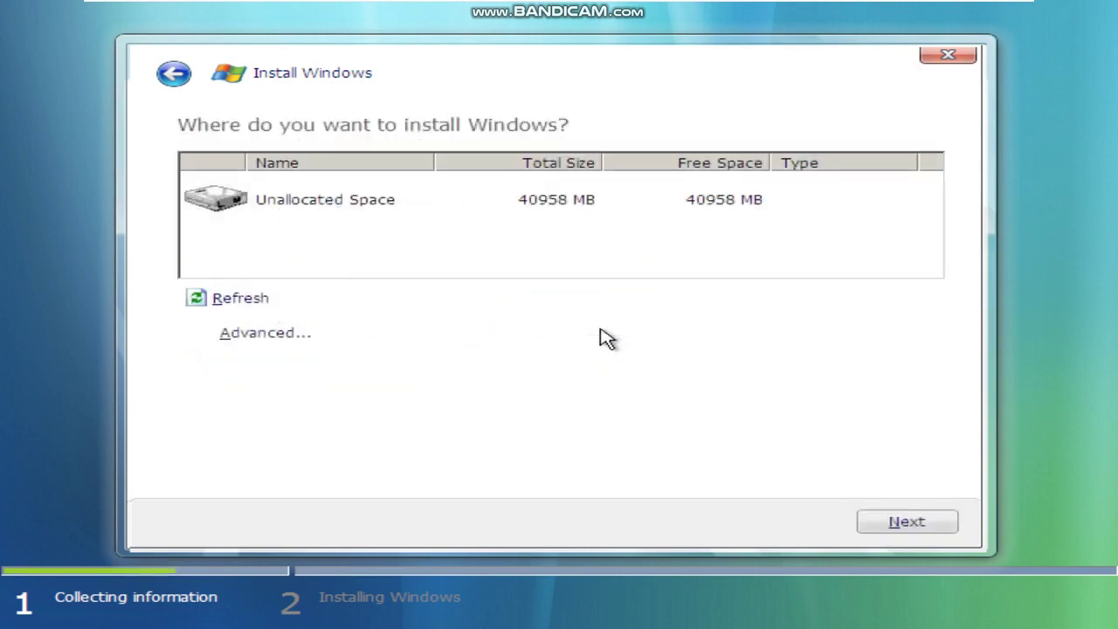
{"action": "left_click", "coordinate": [584, 212]}
{"action": "left_click", "coordinate": [270, 333]}
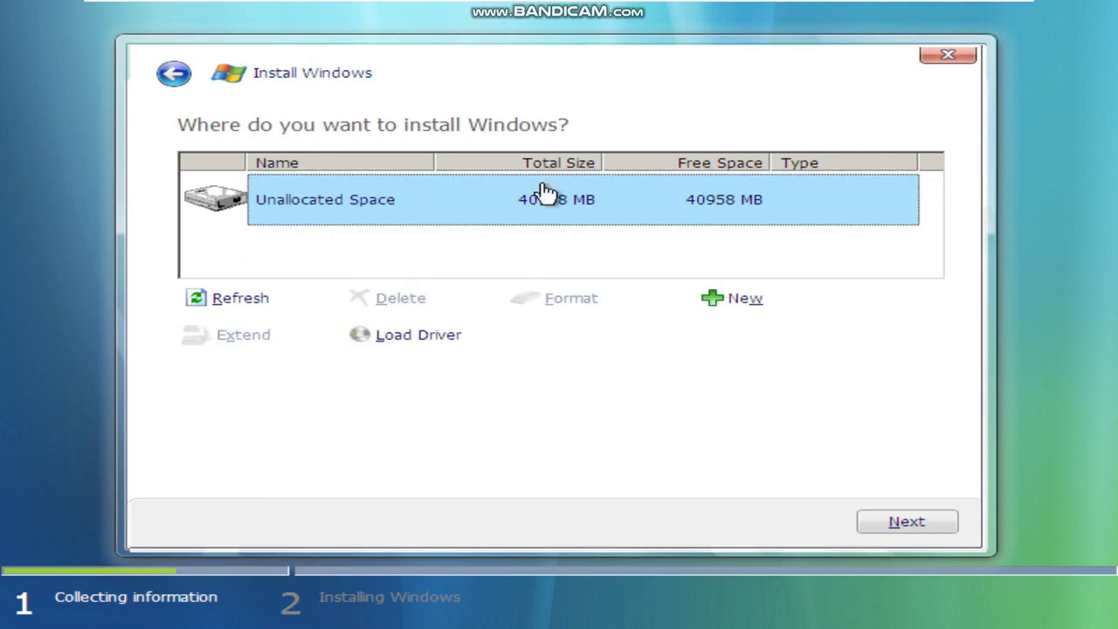
{"action": "left_click", "coordinate": [878, 535]}
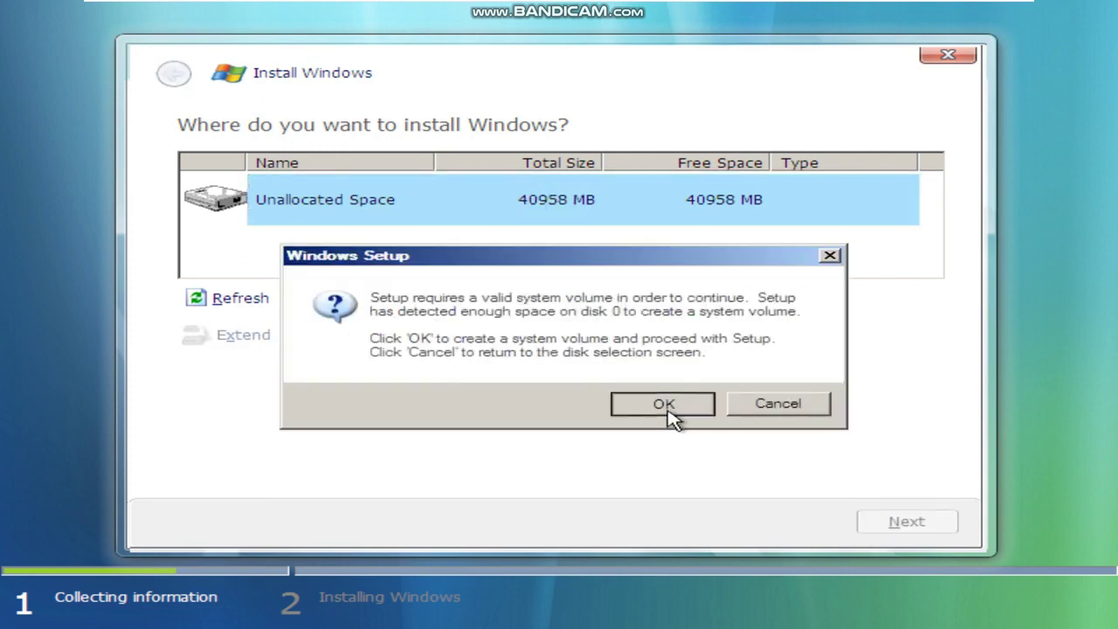
{"action": "left_click", "coordinate": [663, 404]}
{"action": "mouse_move", "coordinate": [611, 14]}
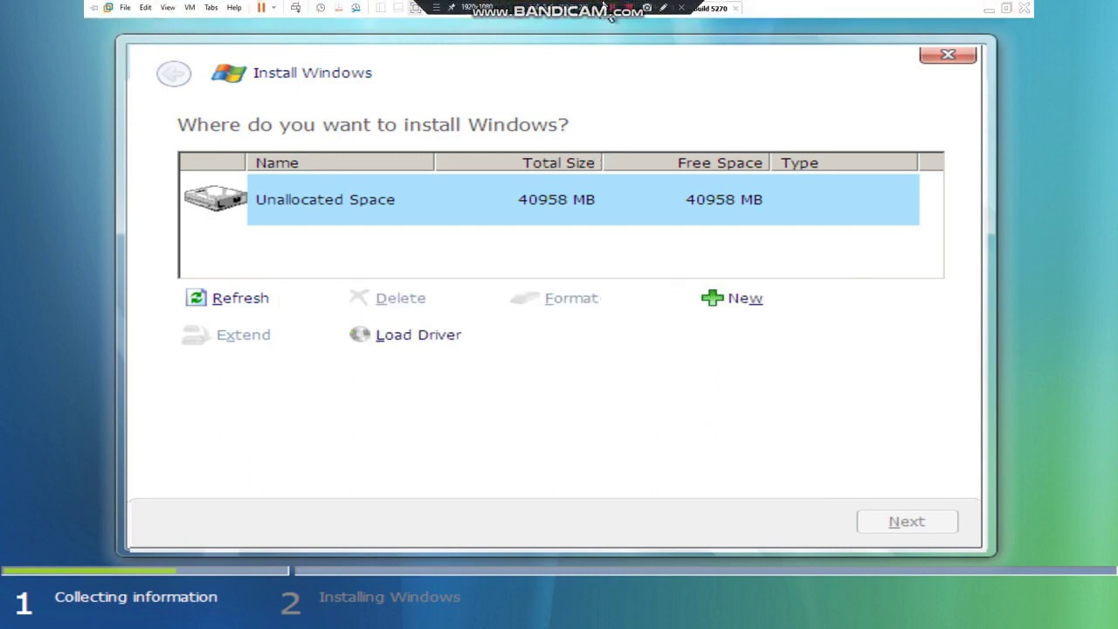
Let Windows install, dismissing the notice that setup cannot be canceled.
{"action": "left_click", "coordinate": [602, 230]}
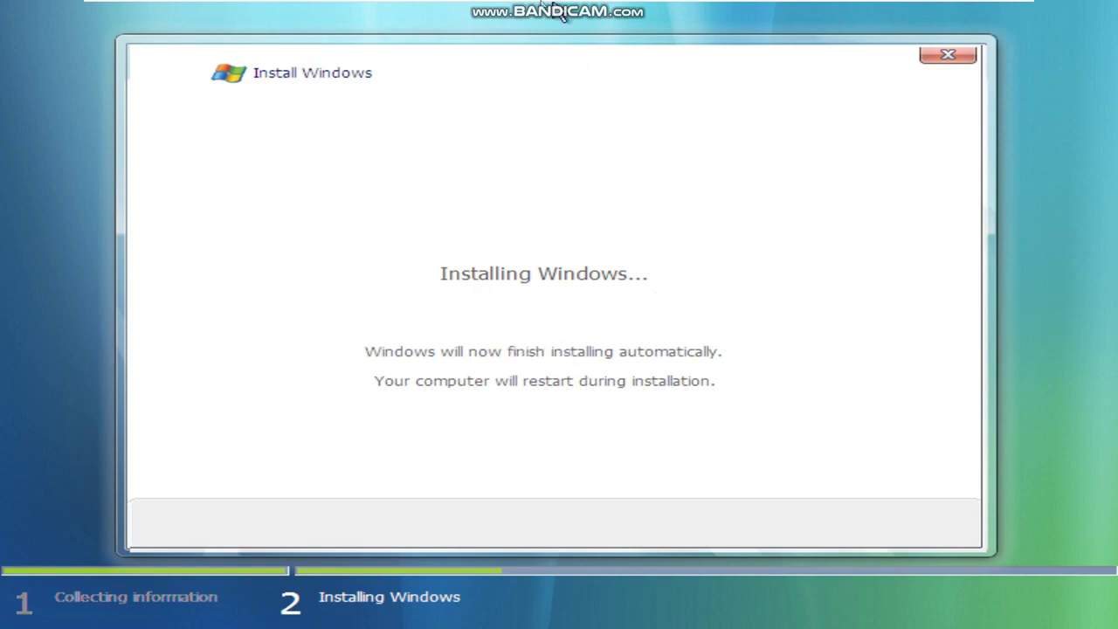
{"action": "mouse_move", "coordinate": [543, 6]}
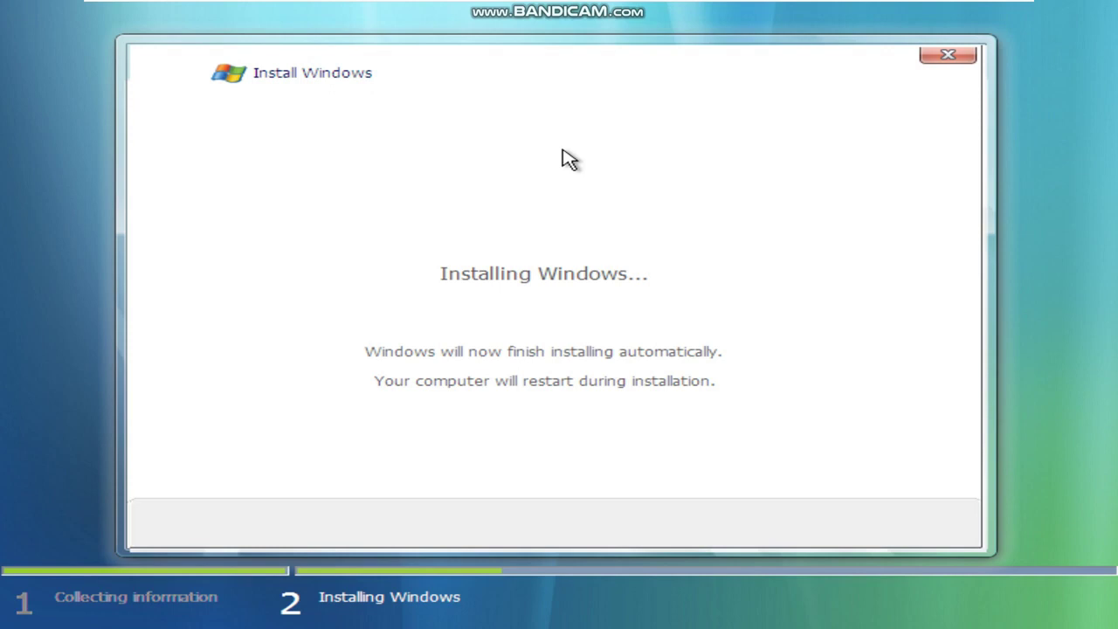
{"action": "left_click", "coordinate": [947, 58]}
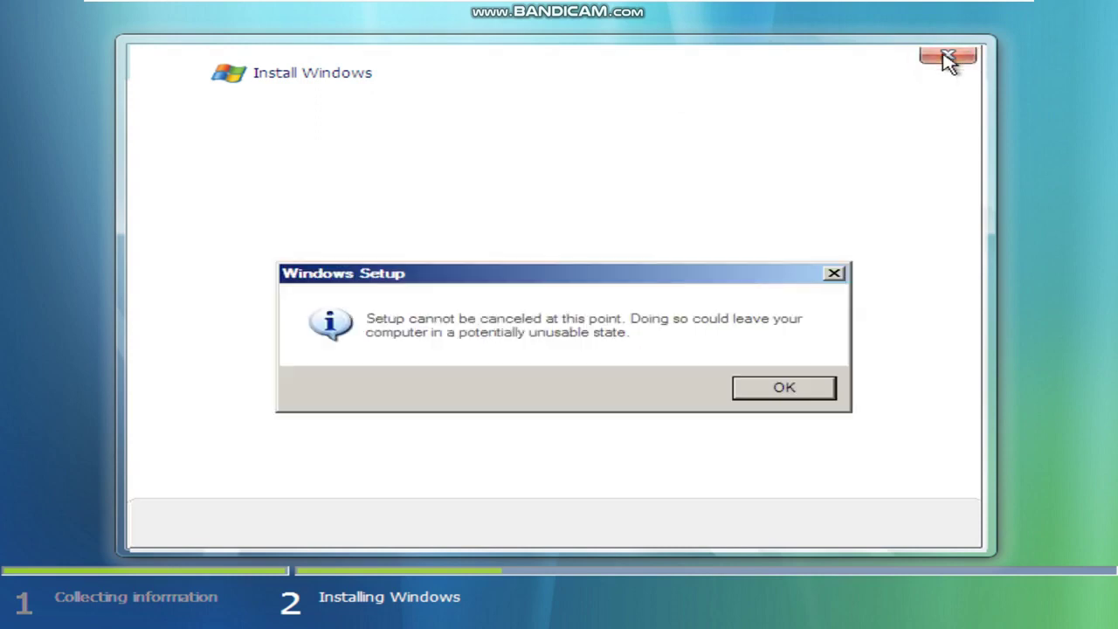
{"action": "left_click", "coordinate": [835, 274]}
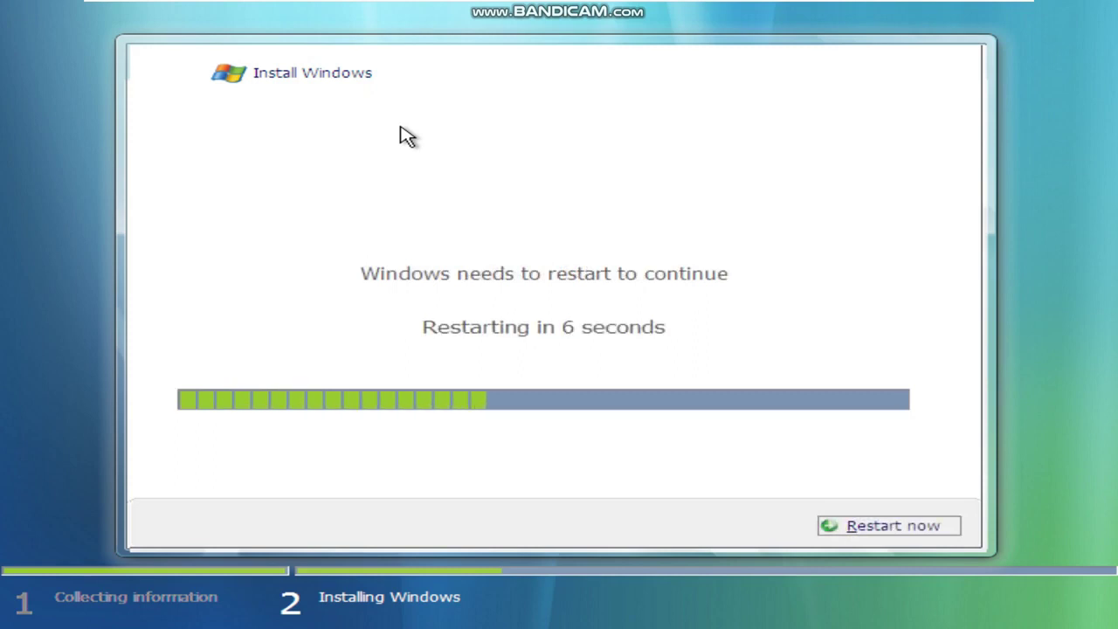
Restart the VM immediately instead of waiting for the countdown.
{"action": "left_click", "coordinate": [922, 525]}
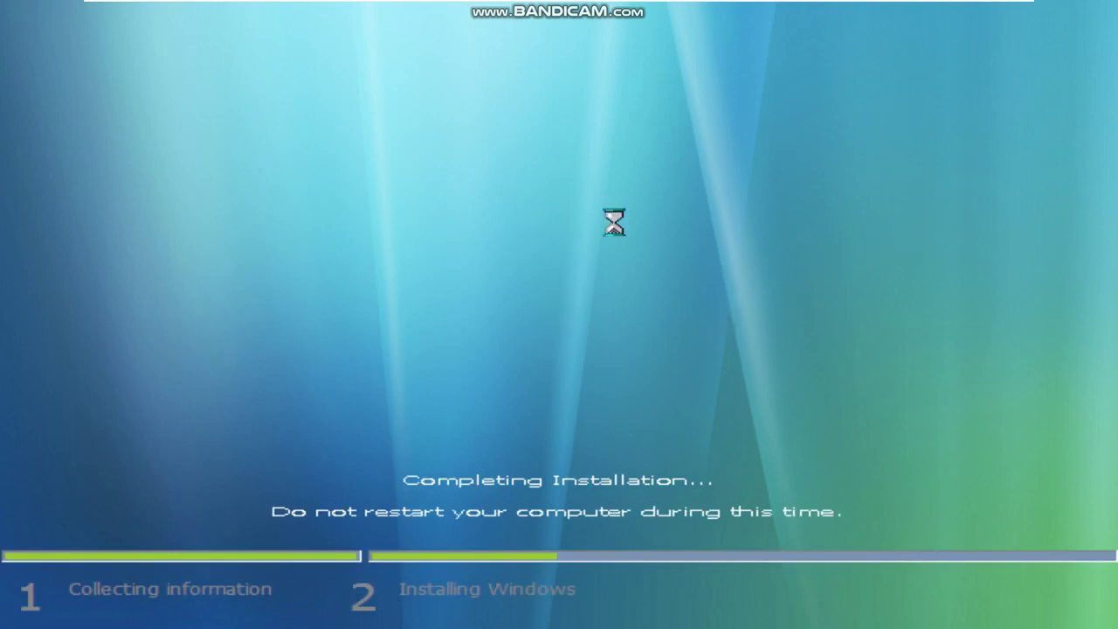
Return input control to the VM and wait for Completing Installation.
{"action": "mouse_move", "coordinate": [498, 3]}
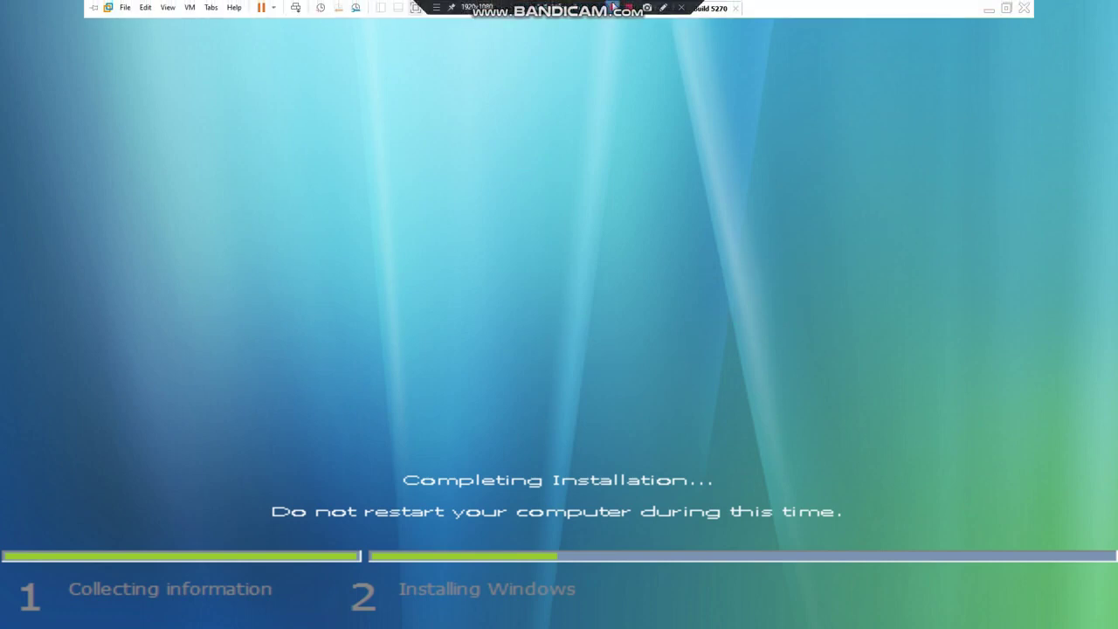
{"action": "left_click", "coordinate": [602, 194]}
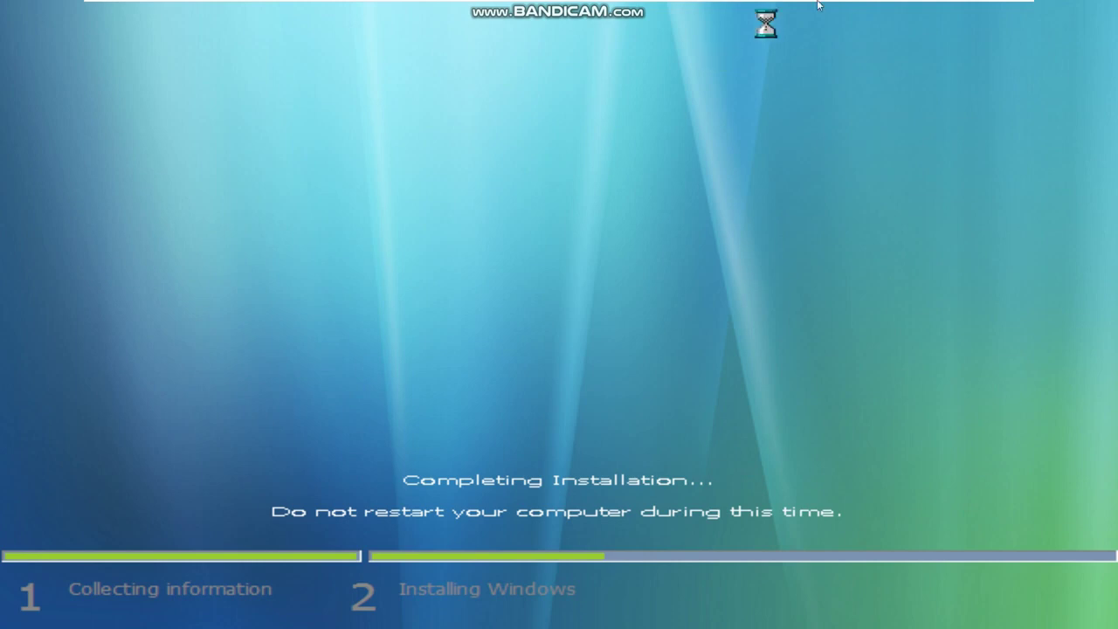
Wait for installation to finish and reboot into the country or region page.
{"action": "mouse_move", "coordinate": [628, 5]}
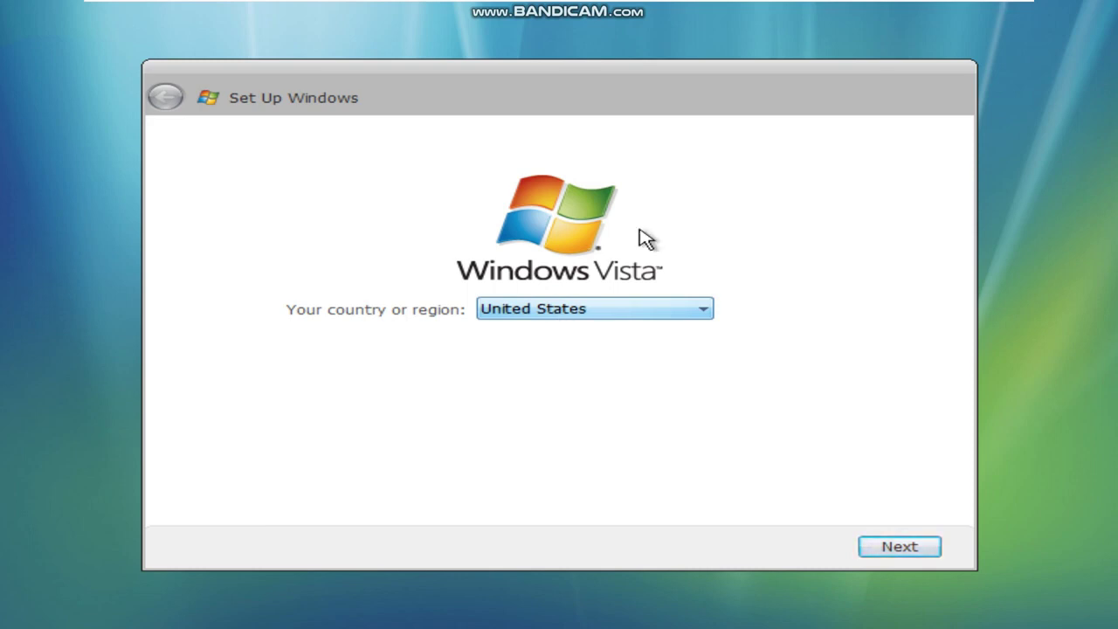
Set the country or region to Thailand and regional settings to Thai.
{"action": "left_click", "coordinate": [591, 311]}
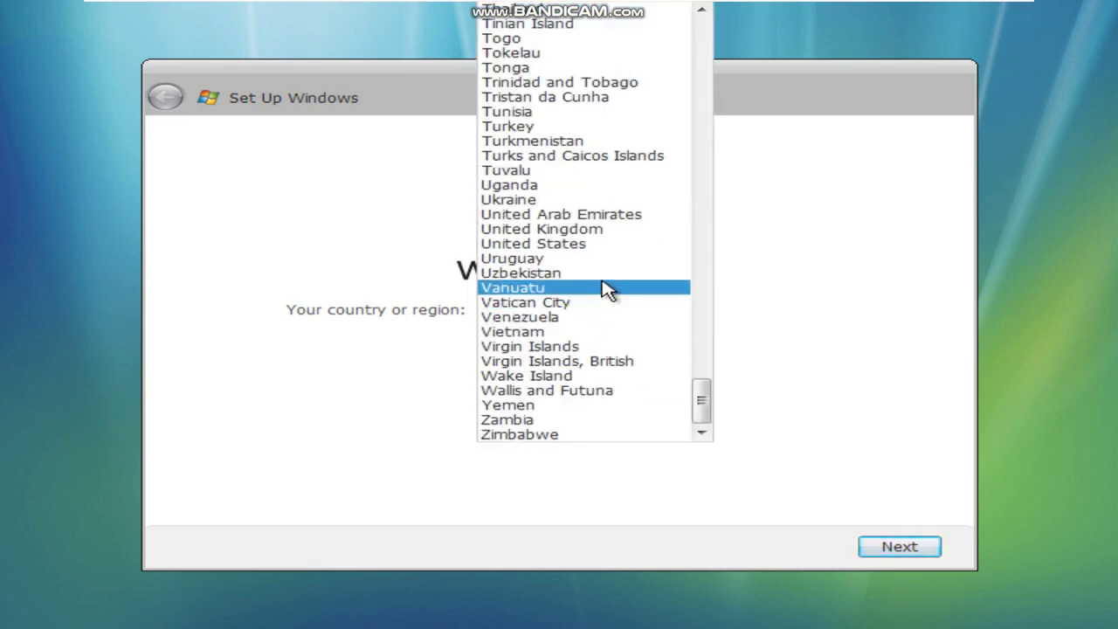
{"action": "left_click", "coordinate": [592, 11]}
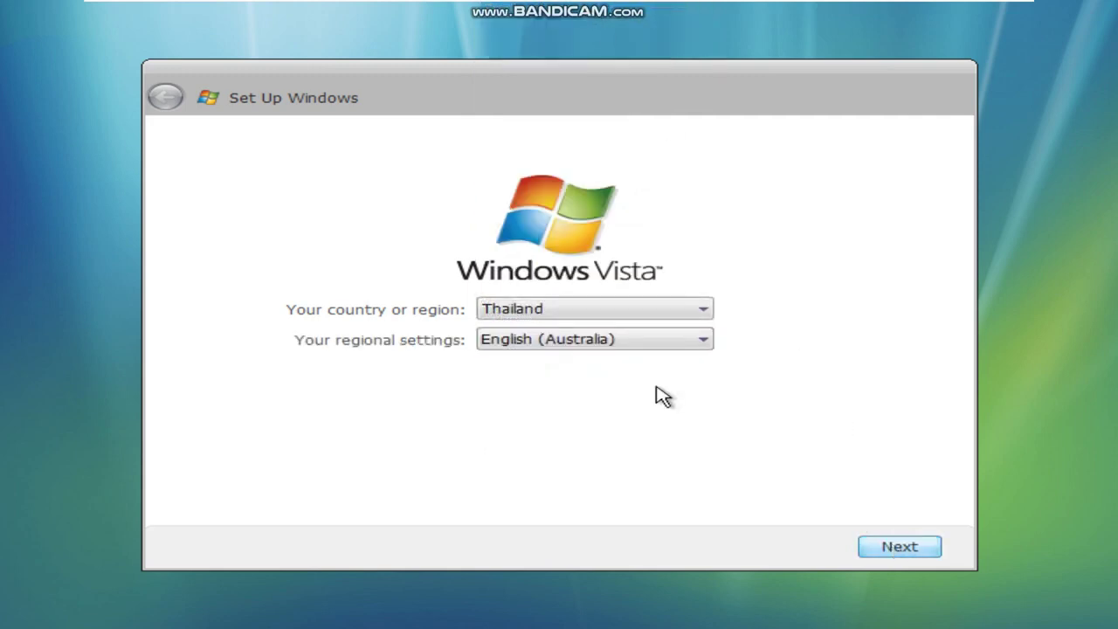
{"action": "left_click", "coordinate": [622, 340]}
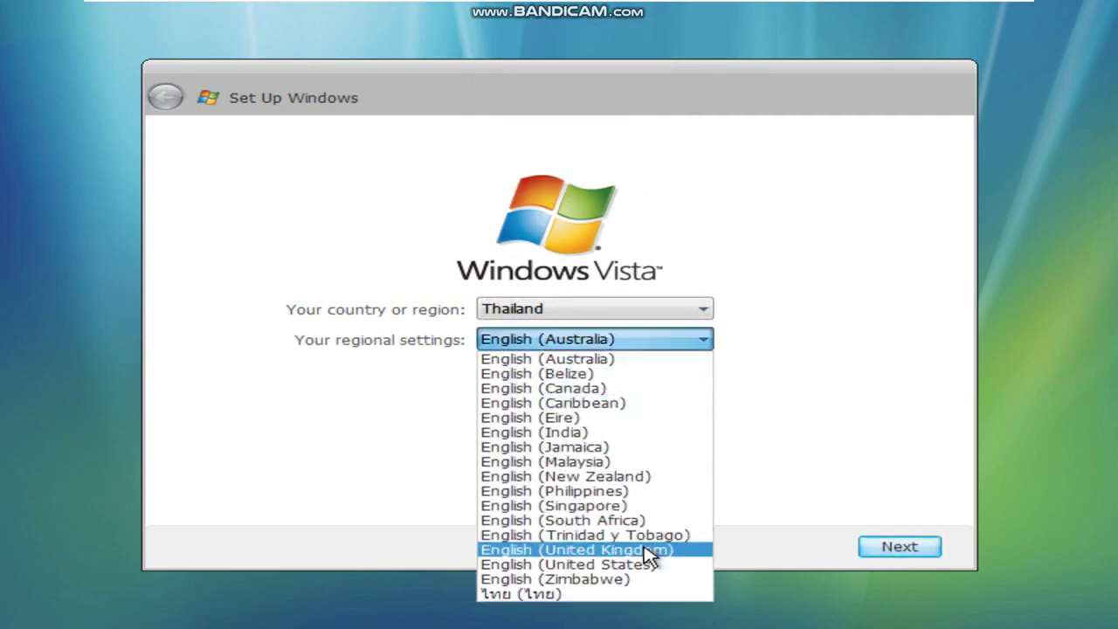
{"action": "left_click", "coordinate": [627, 596]}
Enter the user name 'ss' and continue to personalization.
{"action": "left_click", "coordinate": [886, 552]}
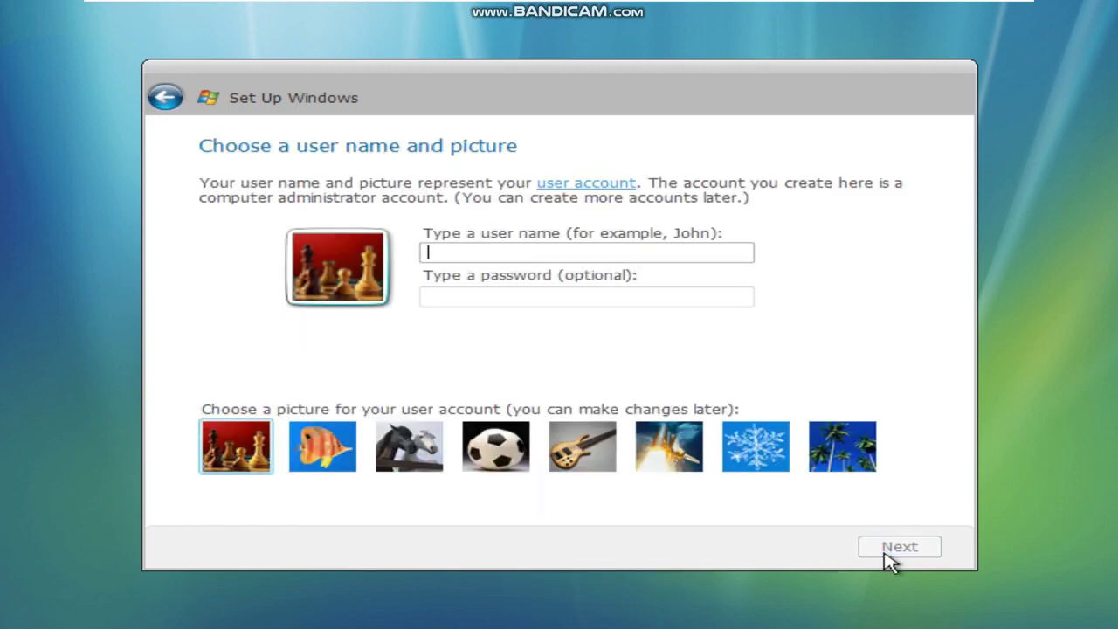
{"action": "type", "text": "ss"}
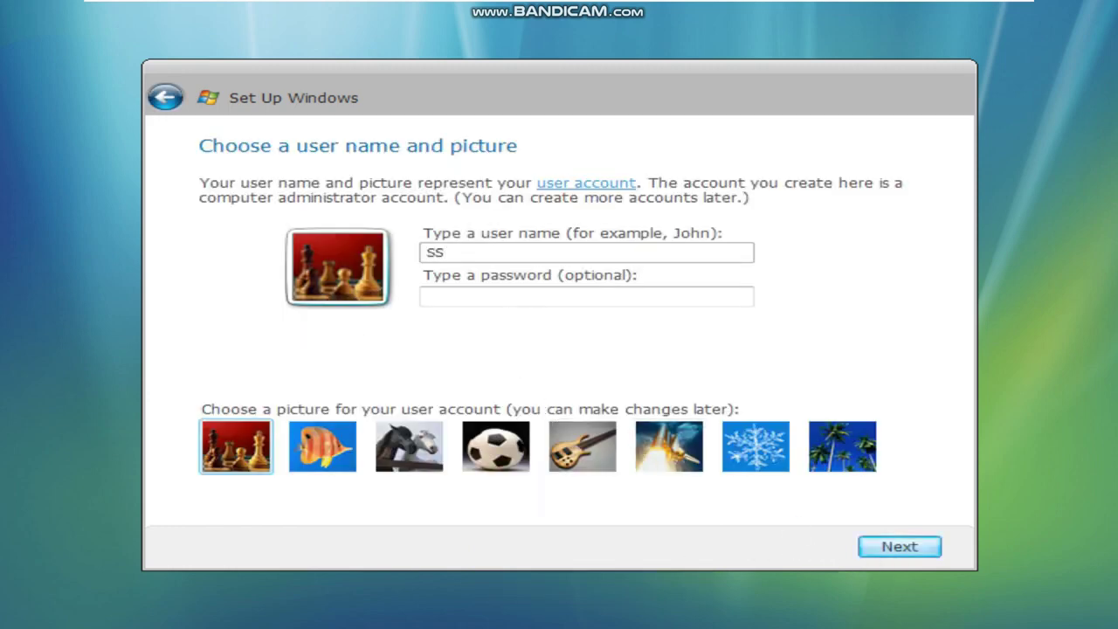
{"action": "left_click", "coordinate": [923, 546]}
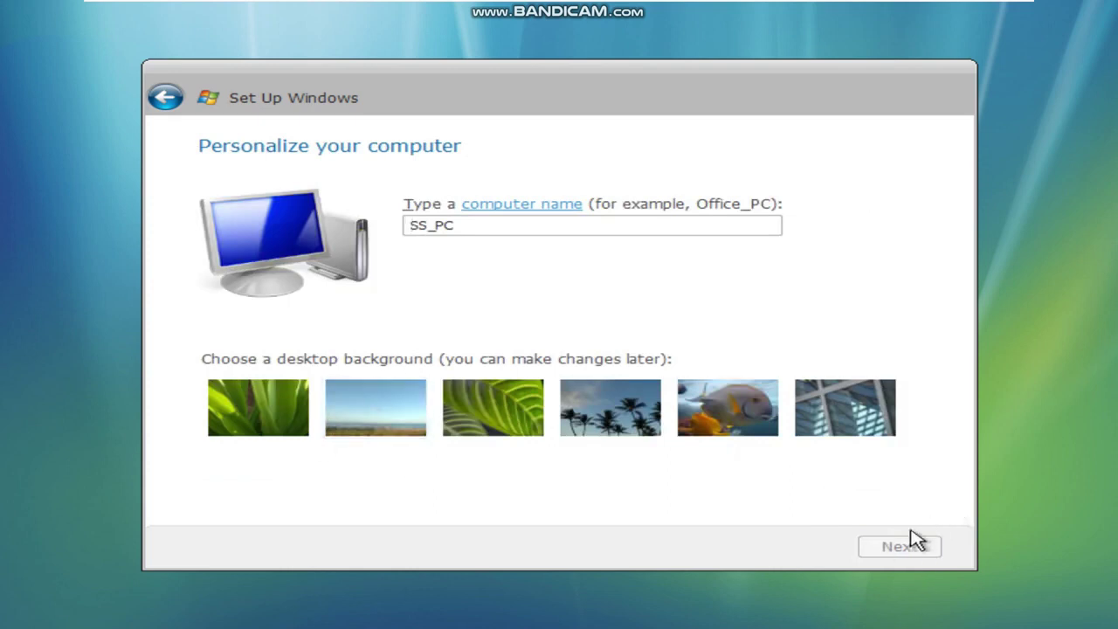
Try several backgrounds and settle on the fish picture as the desktop background.
{"action": "left_click", "coordinate": [284, 424]}
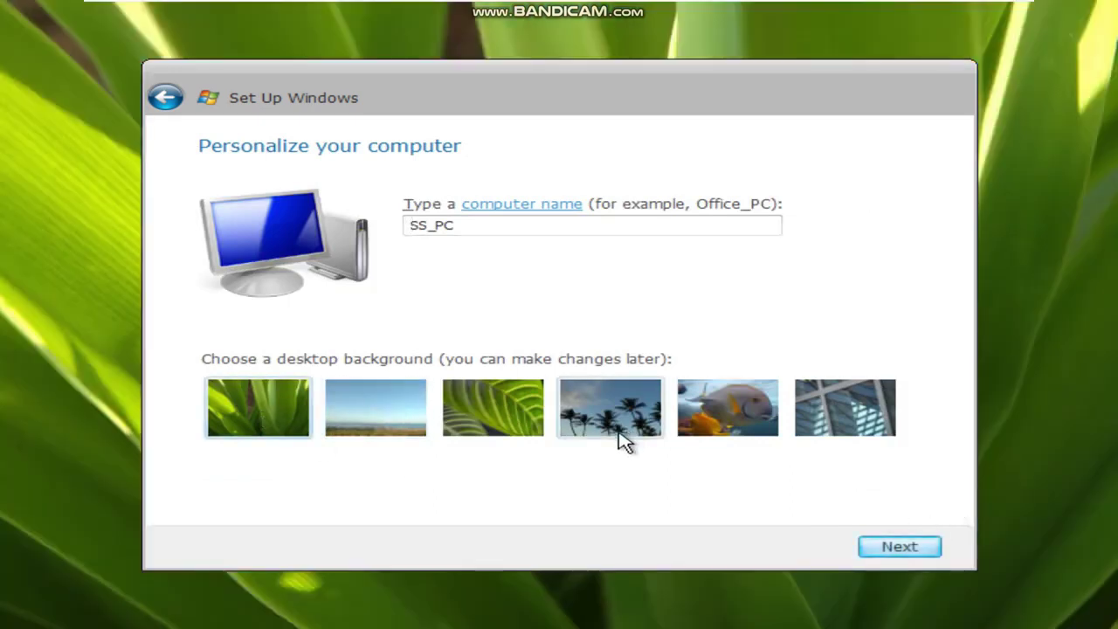
{"action": "left_click", "coordinate": [404, 430]}
{"action": "left_click", "coordinate": [704, 419]}
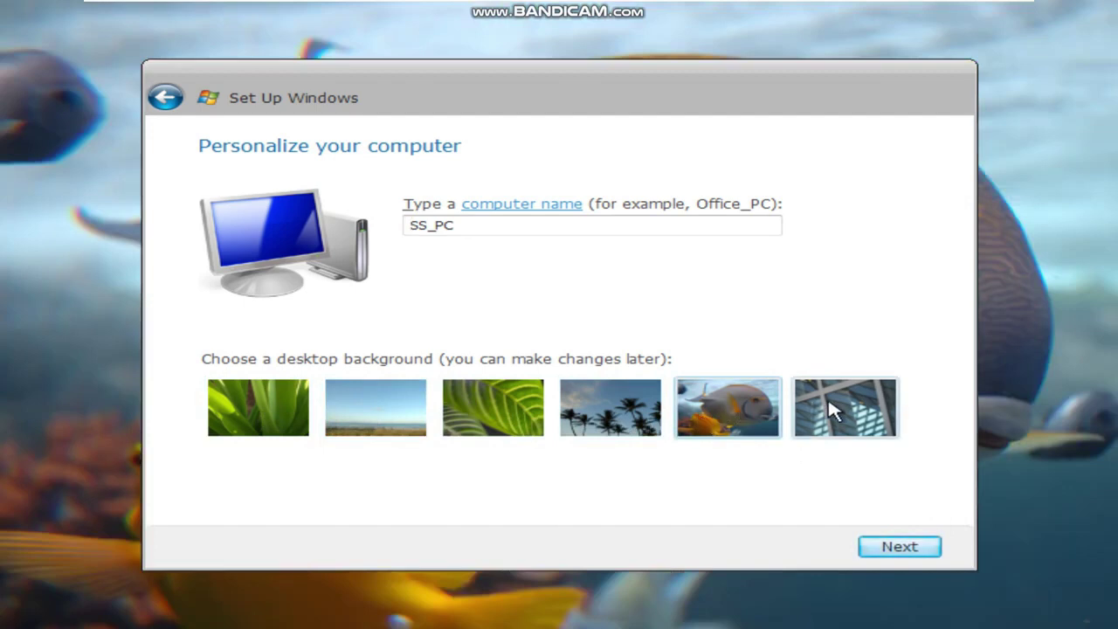
{"action": "left_click", "coordinate": [834, 412]}
{"action": "left_click", "coordinate": [726, 411]}
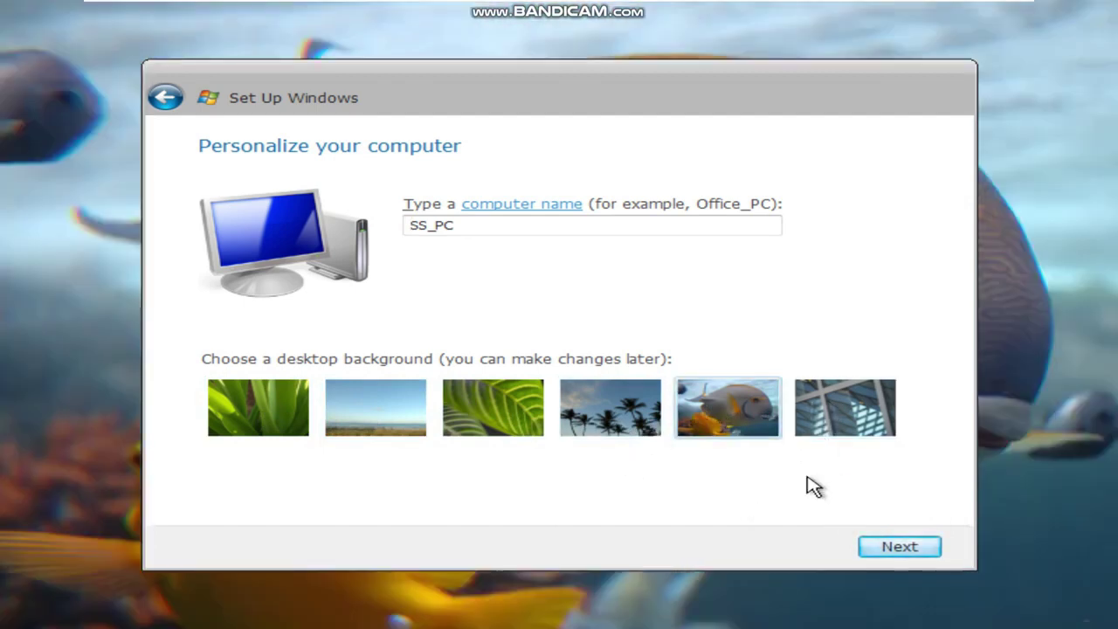
{"action": "left_click", "coordinate": [869, 546]}
Postpone the computer protection choice and select a new time zone.
{"action": "left_click", "coordinate": [512, 385]}
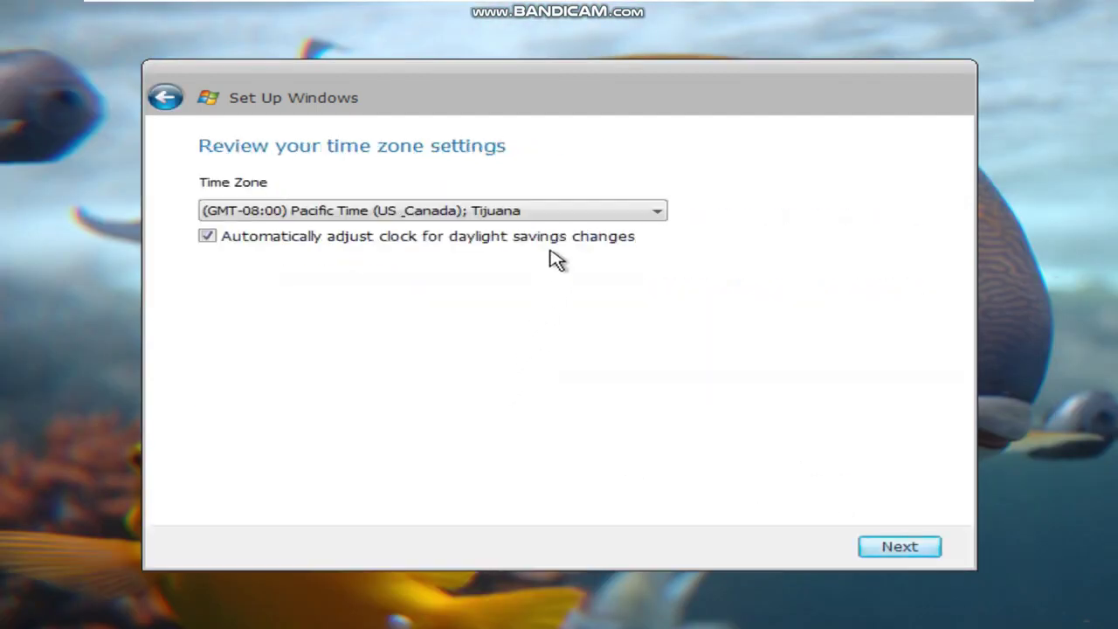
{"action": "left_click", "coordinate": [561, 214]}
{"action": "left_click_drag", "start_coordinate": [651, 137], "coordinate": [636, 370]}
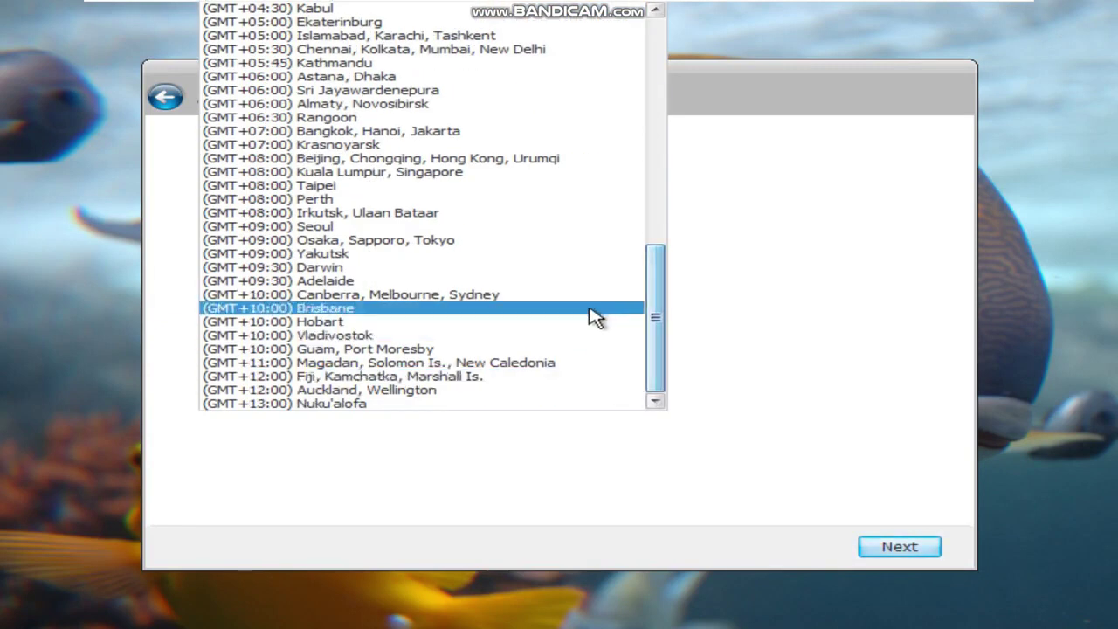
{"action": "left_click", "coordinate": [535, 133]}
Accept the time zone settings and start using Windows.
{"action": "left_click", "coordinate": [872, 542]}
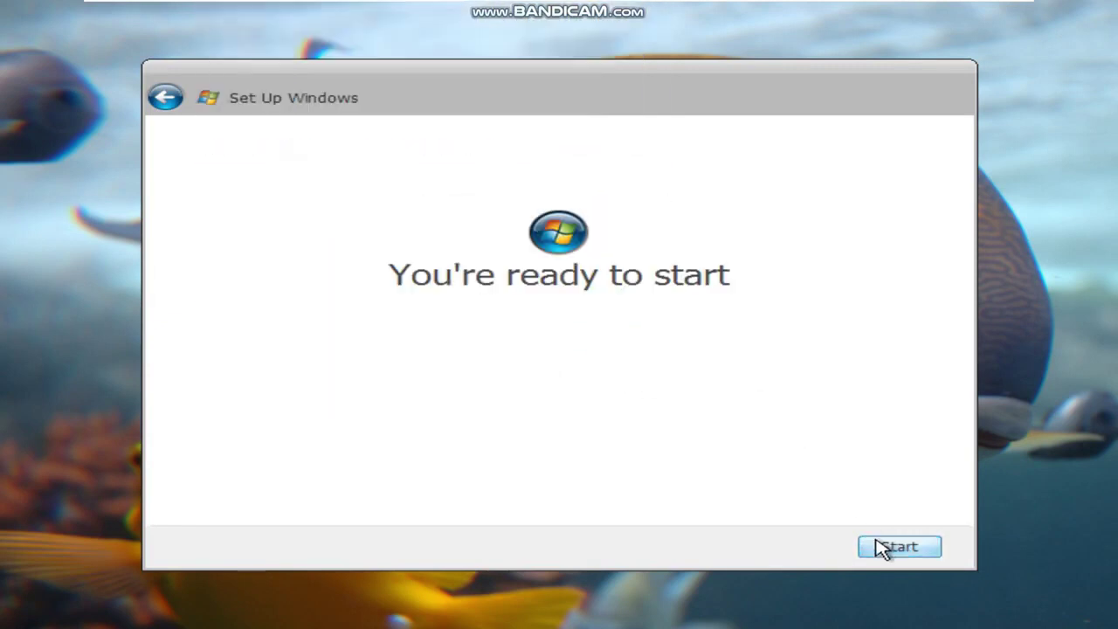
{"action": "left_click", "coordinate": [879, 547]}
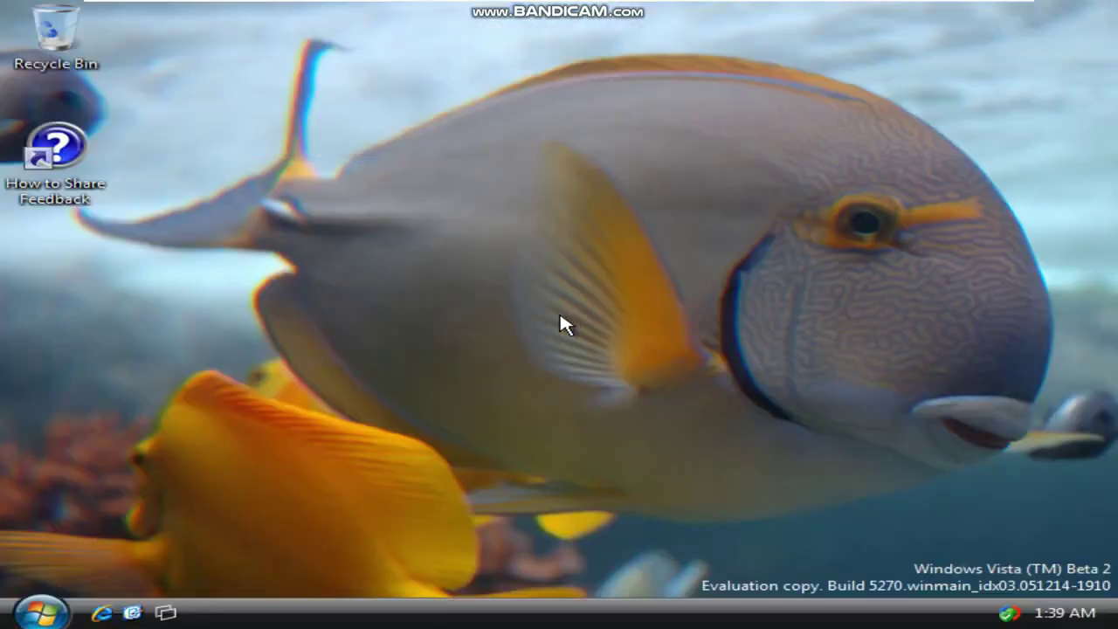
Put the Computer icon on the desktop, open the Computer window, then close it.
{"action": "key", "text": "super"}
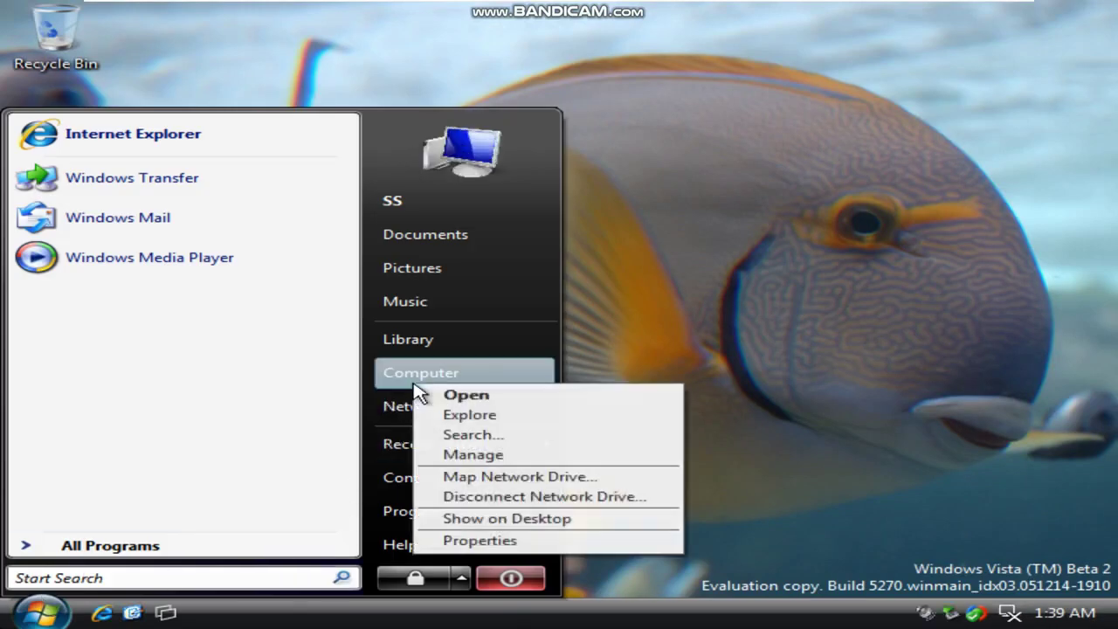
{"action": "left_click", "coordinate": [458, 522]}
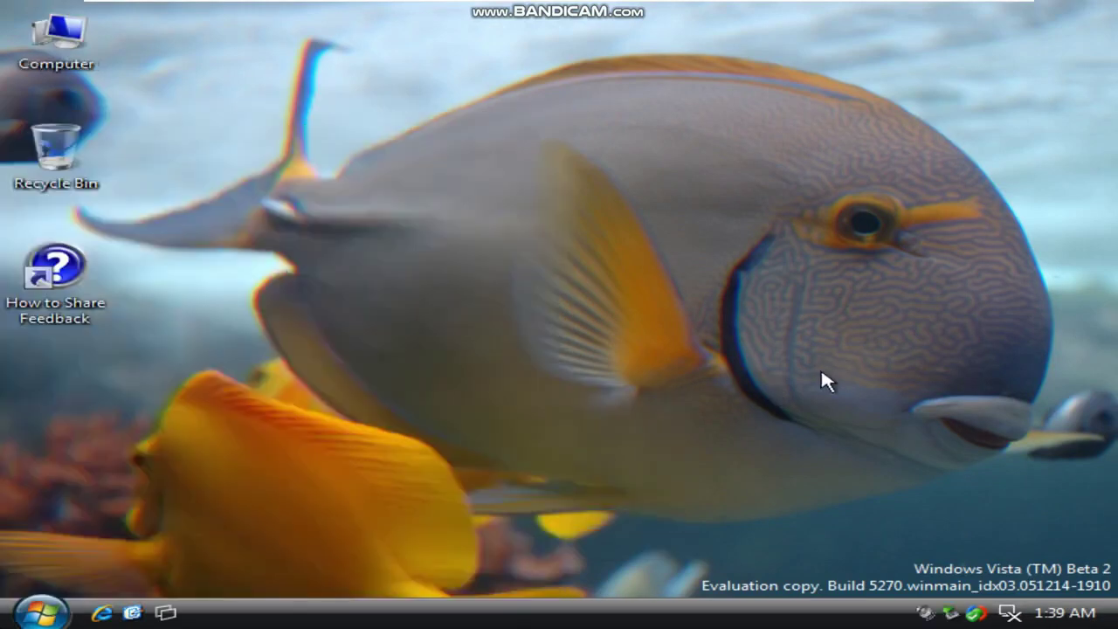
{"action": "double_click", "coordinate": [43, 65]}
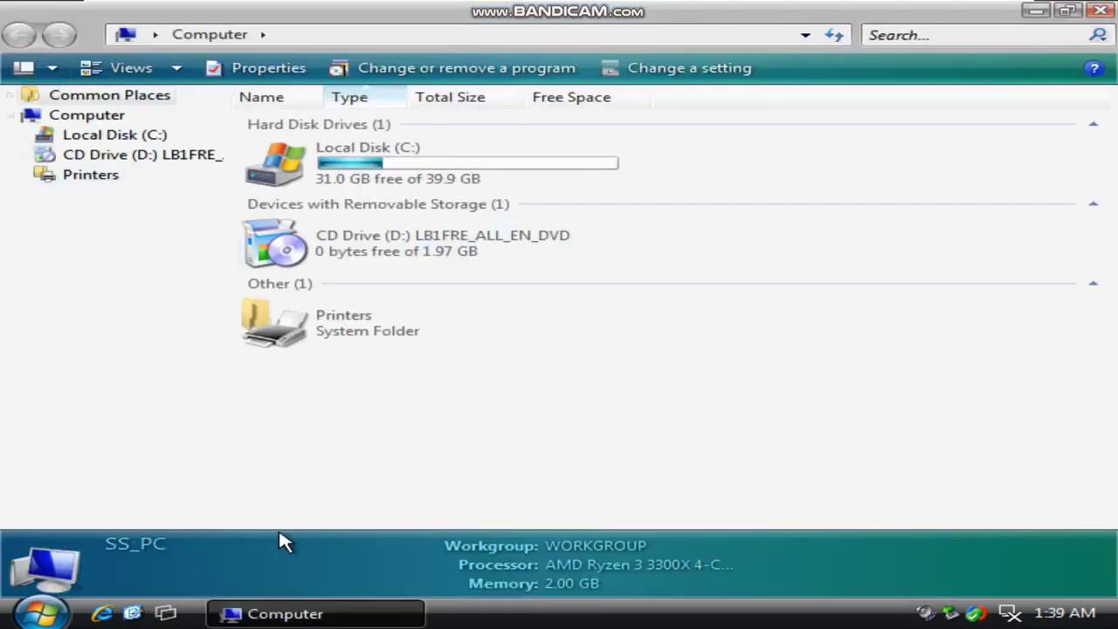
{"action": "left_click", "coordinate": [180, 613]}
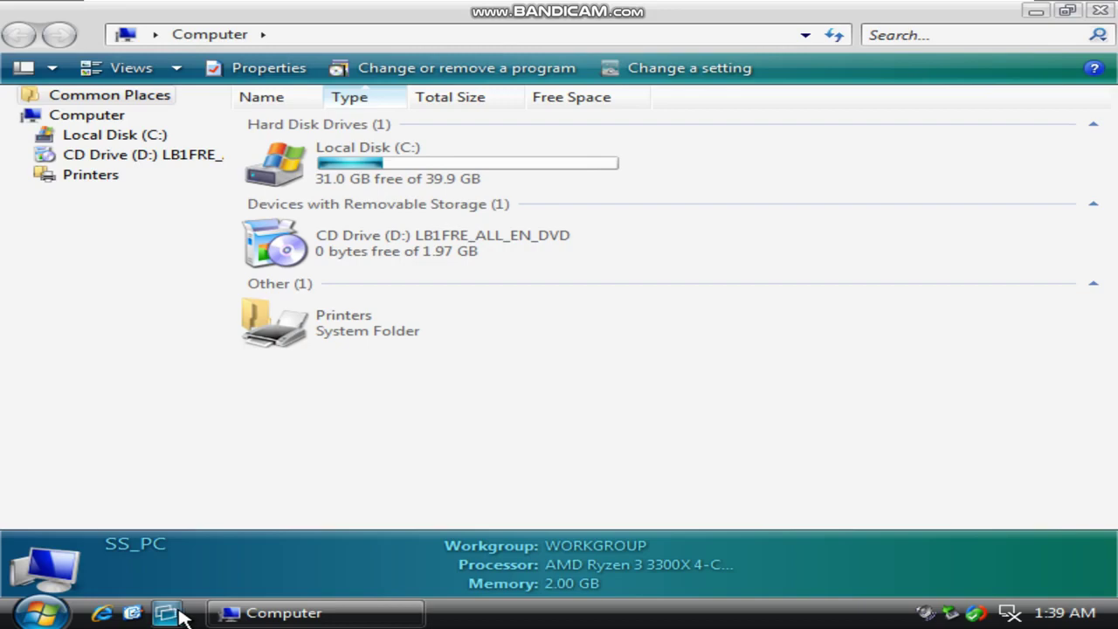
{"action": "right_click", "coordinate": [251, 612]}
{"action": "left_click", "coordinate": [254, 594]}
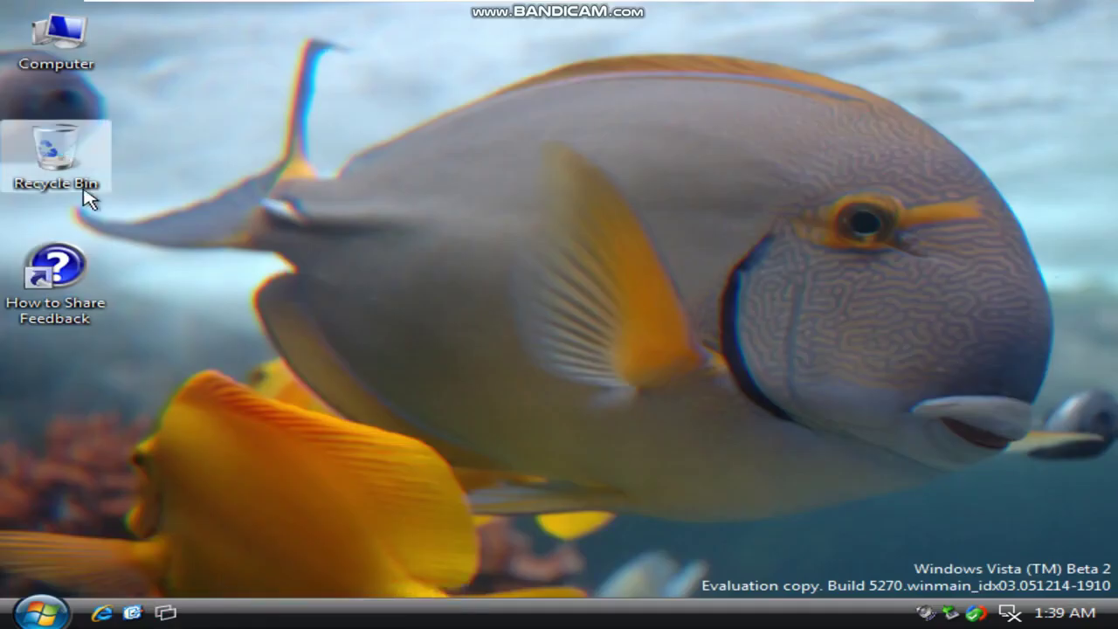
View the computer's System information and the Documents folder, closing each afterwards.
{"action": "right_click", "coordinate": [61, 63]}
{"action": "left_click", "coordinate": [110, 247]}
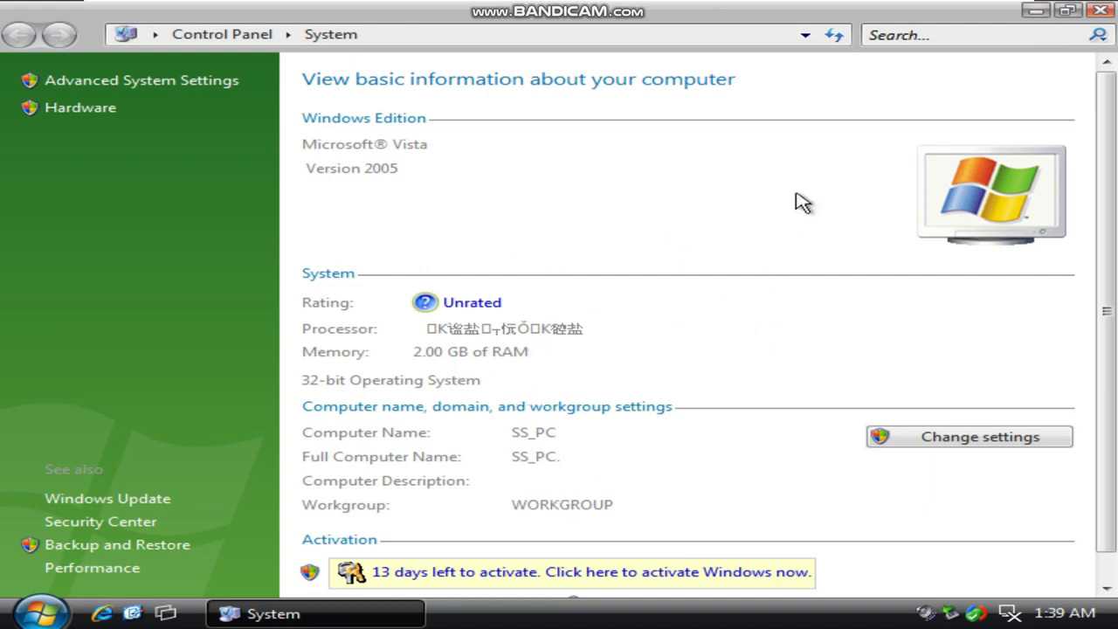
{"action": "left_click", "coordinate": [1098, 10]}
{"action": "key", "text": "super"}
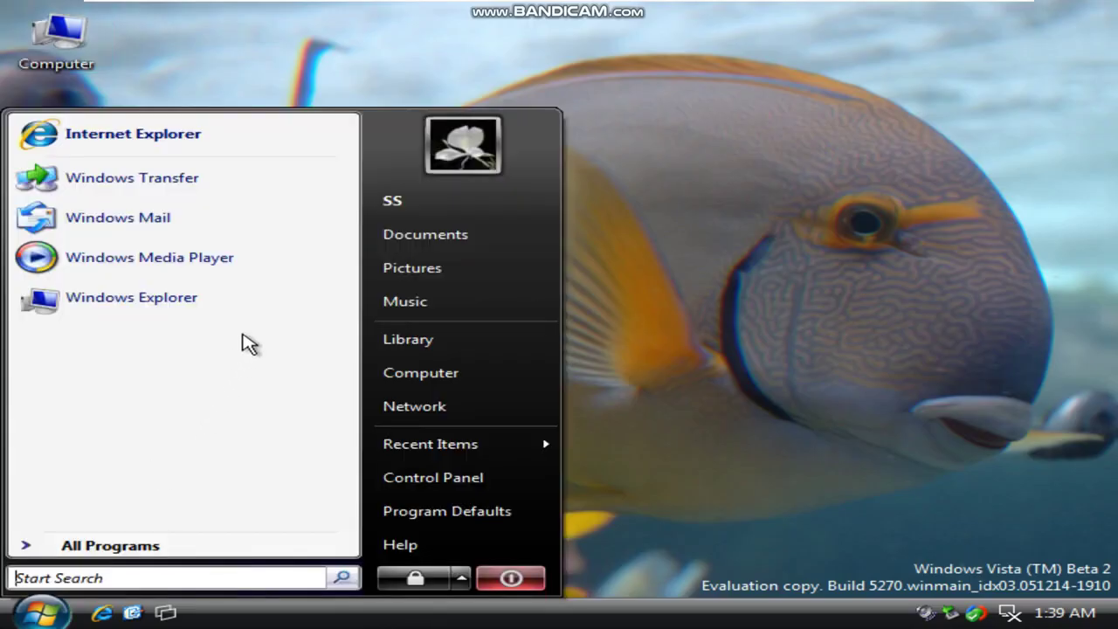
{"action": "right_click", "coordinate": [250, 312]}
{"action": "key", "text": "Return"}
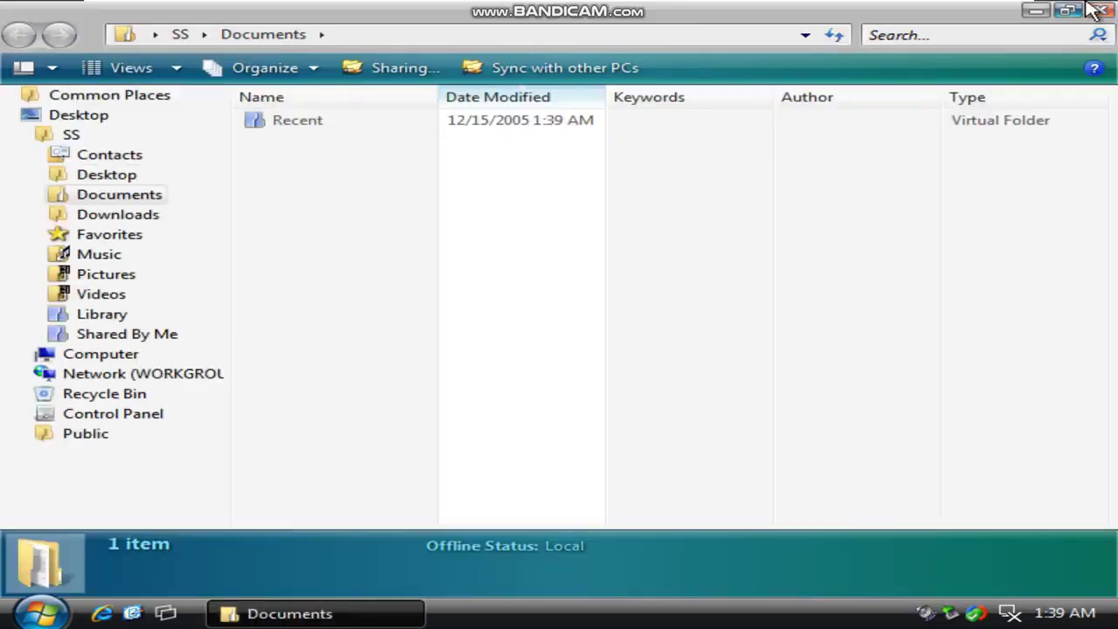
{"action": "left_click", "coordinate": [1098, 10]}
Open Personalization from the desktop menu and briefly view the sound effects settings.
{"action": "key", "text": "super"}
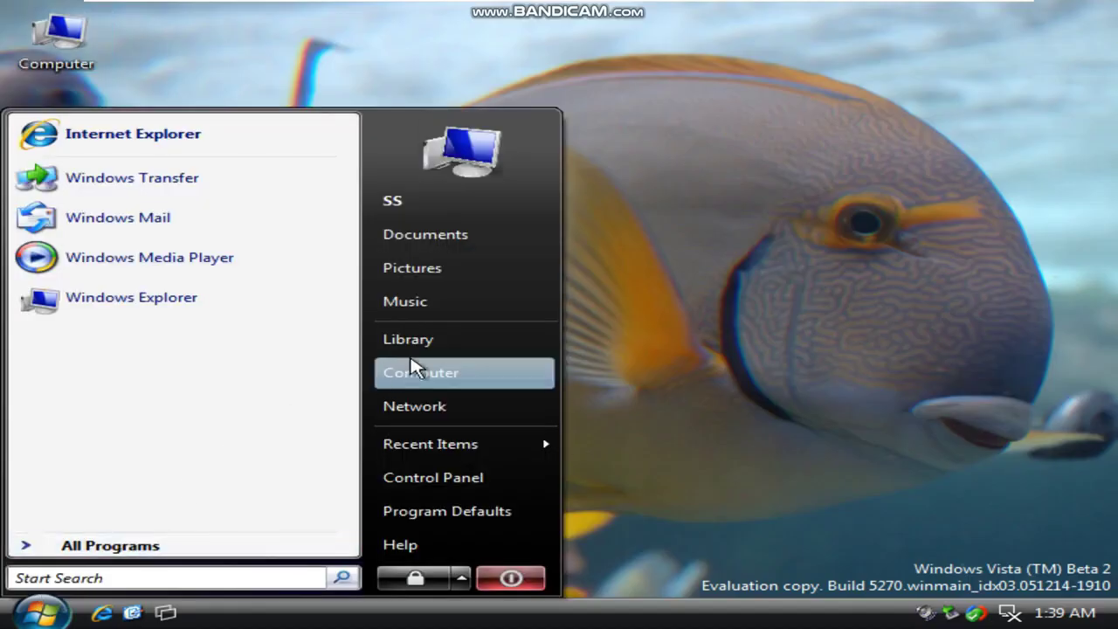
{"action": "left_click", "coordinate": [429, 233]}
{"action": "right_click", "coordinate": [677, 215]}
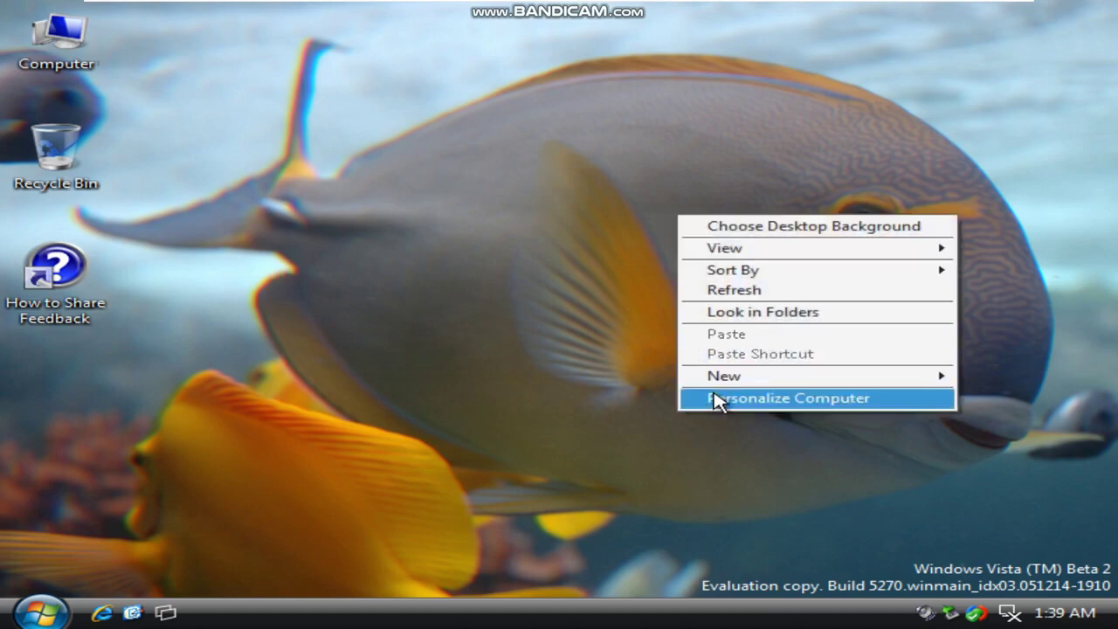
{"action": "left_click", "coordinate": [716, 397]}
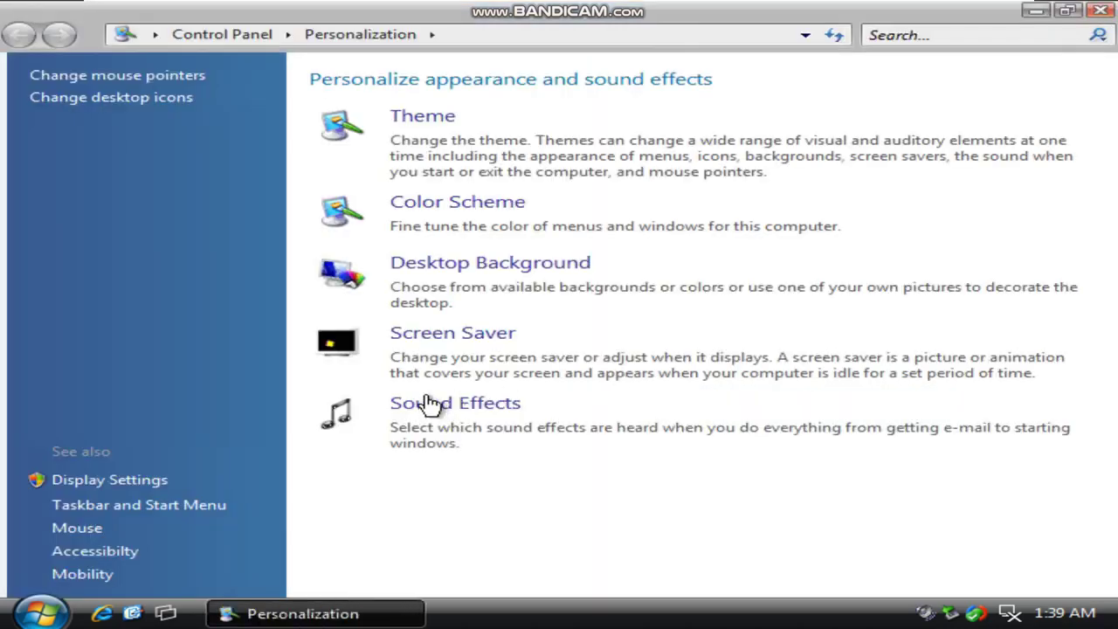
{"action": "left_click", "coordinate": [652, 321]}
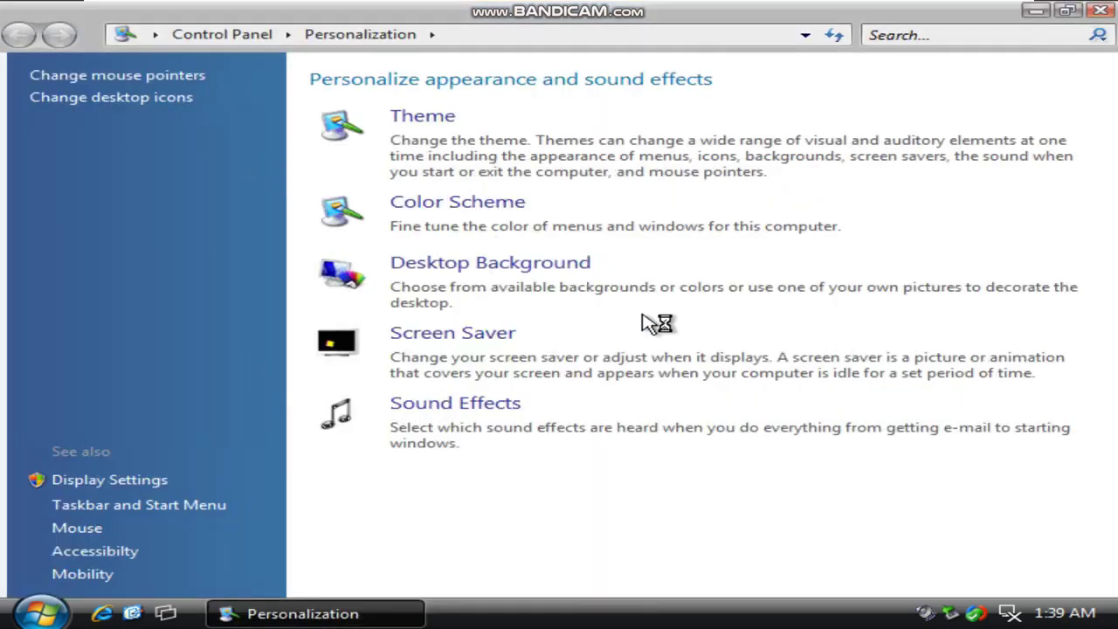
{"action": "left_click", "coordinate": [698, 62]}
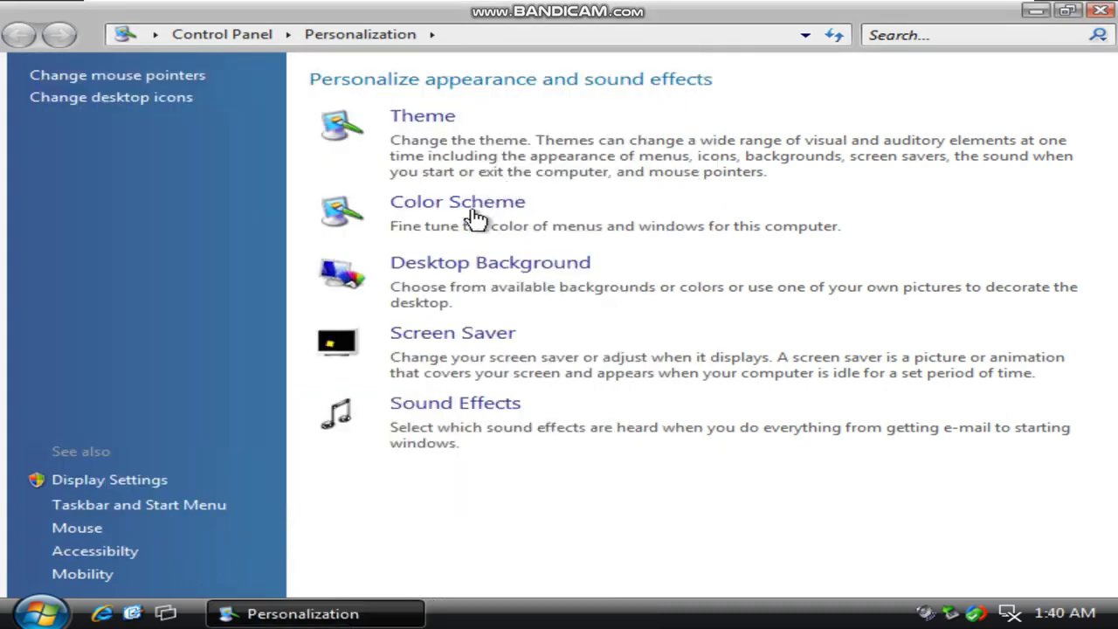
Preview the Express, High Contrast #1 and High Contrast #2 colour schemes without applying.
{"action": "left_click", "coordinate": [472, 211]}
{"action": "left_click", "coordinate": [230, 388]}
{"action": "left_click", "coordinate": [224, 403]}
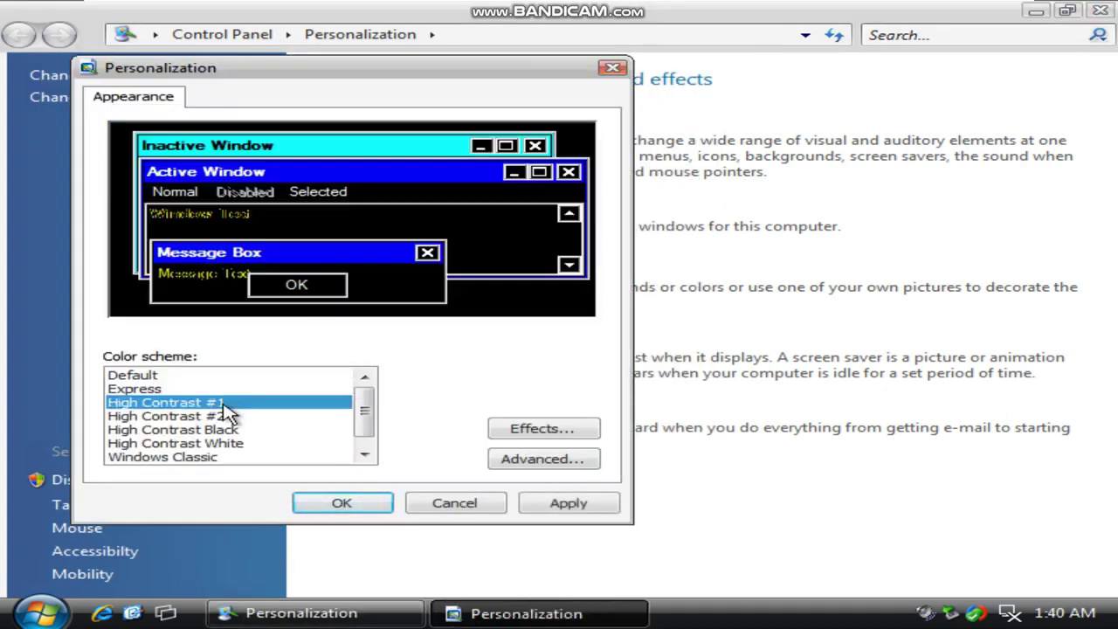
{"action": "left_click", "coordinate": [229, 416]}
{"action": "left_click", "coordinate": [413, 503]}
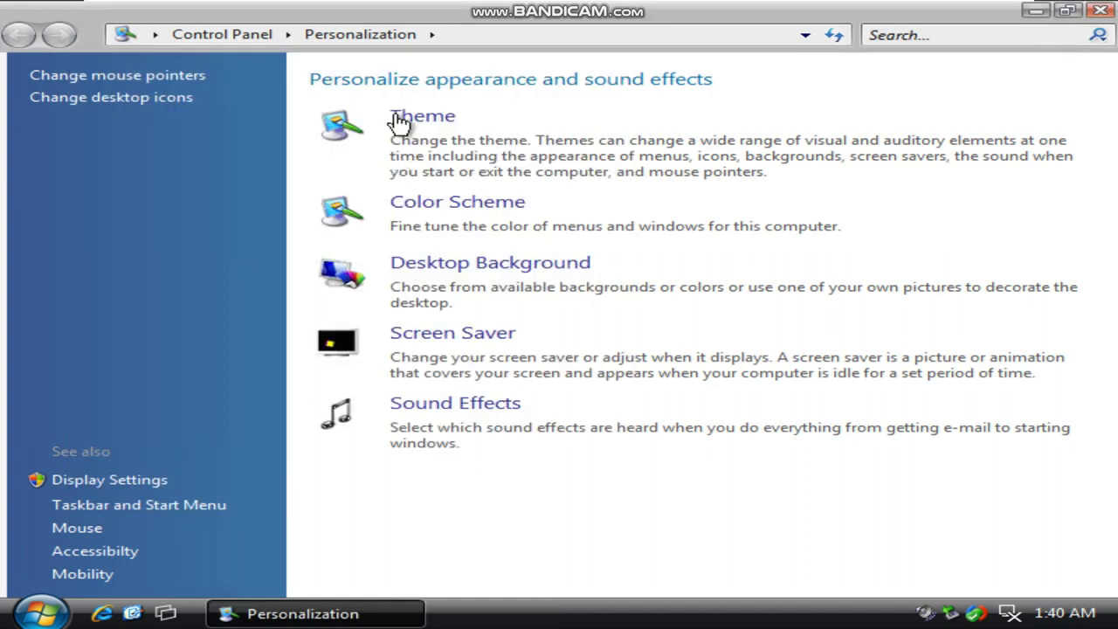
Review the theme settings, keeping the Windows Vista theme without applying changes.
{"action": "left_click", "coordinate": [398, 123]}
{"action": "left_click", "coordinate": [329, 219]}
{"action": "left_click", "coordinate": [347, 200]}
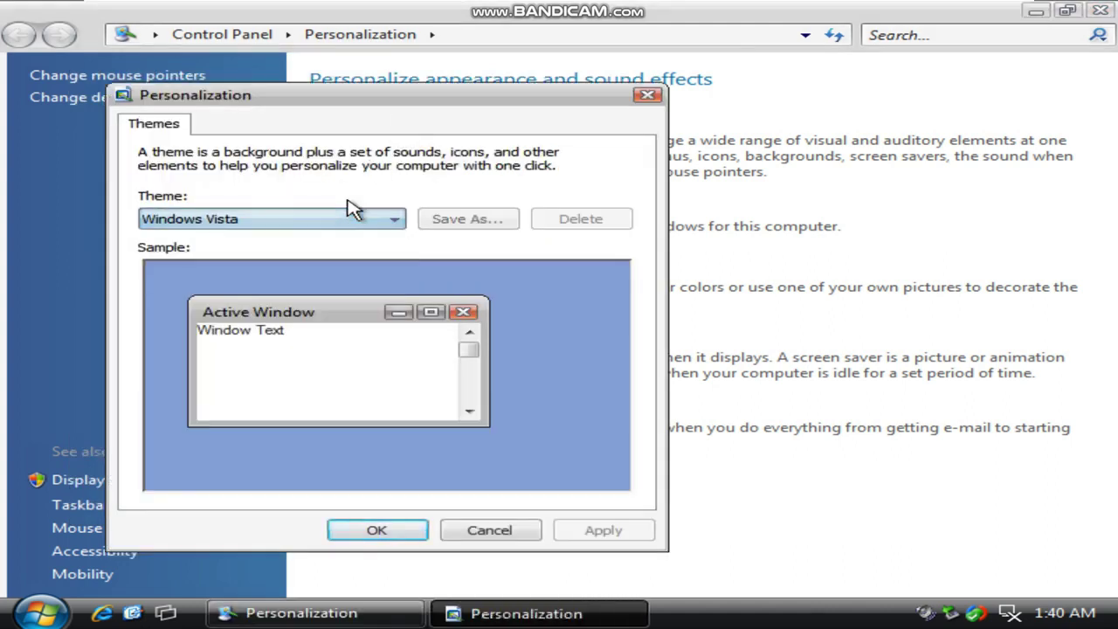
{"action": "left_click", "coordinate": [476, 535]}
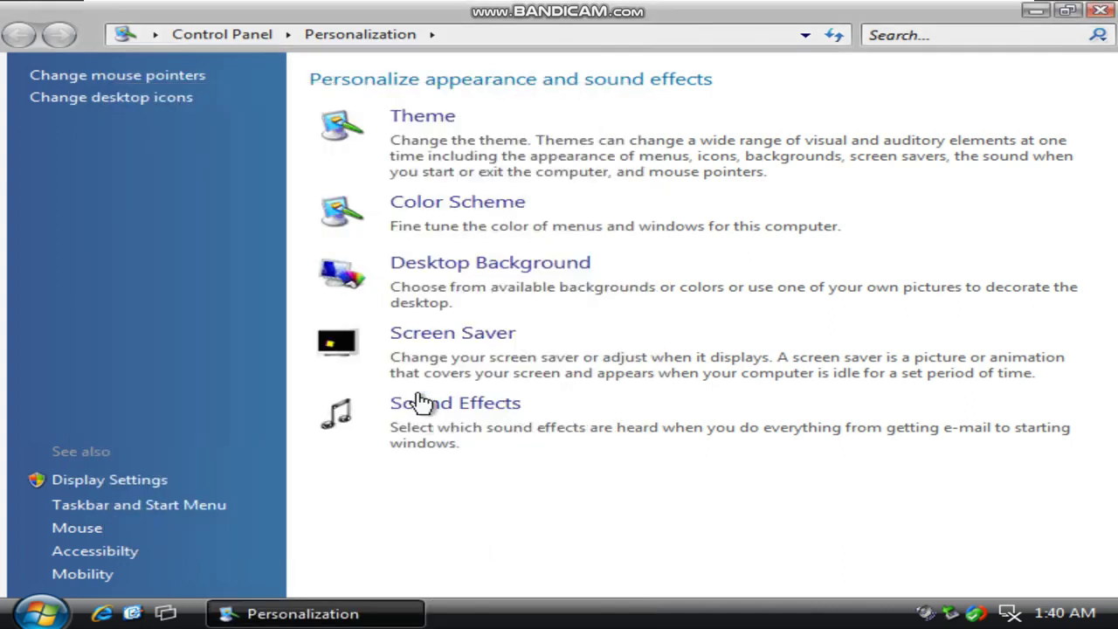
Preview the logon screen saver, then try the scrnsave screen saver and dismiss its warning.
{"action": "left_click", "coordinate": [461, 326]}
{"action": "left_click", "coordinate": [411, 386]}
{"action": "left_click", "coordinate": [411, 386]}
{"action": "left_click", "coordinate": [600, 385]}
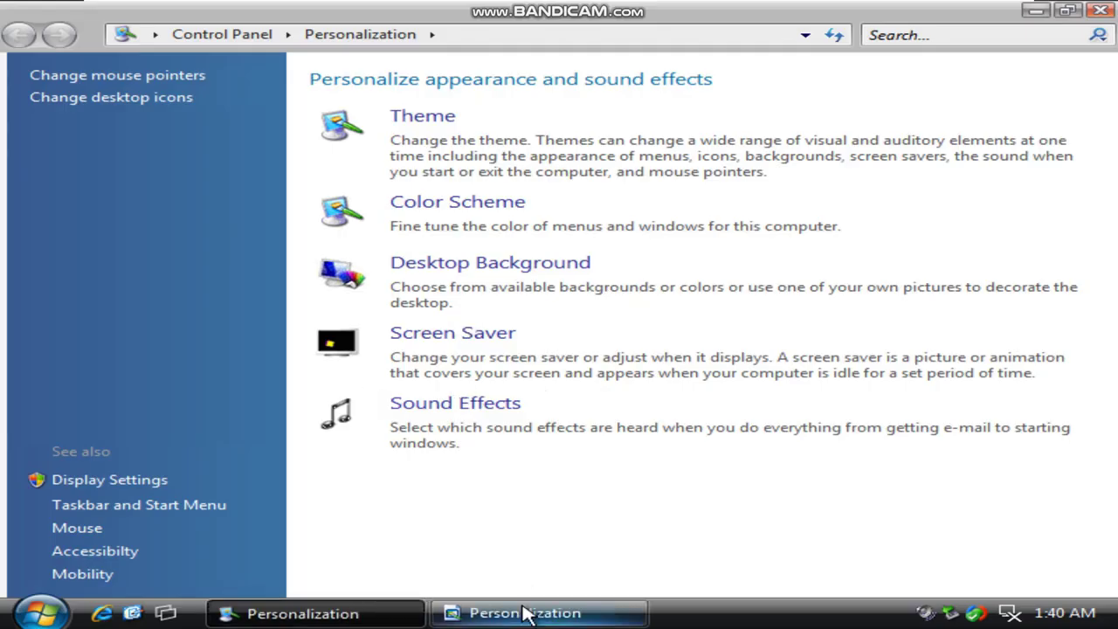
{"action": "left_click", "coordinate": [527, 611]}
{"action": "left_click", "coordinate": [377, 389]}
{"action": "left_click", "coordinate": [358, 431]}
{"action": "key", "text": "Return"}
Choose and preview the Slide Show screen saver.
{"action": "left_click", "coordinate": [389, 389]}
{"action": "left_click", "coordinate": [350, 447]}
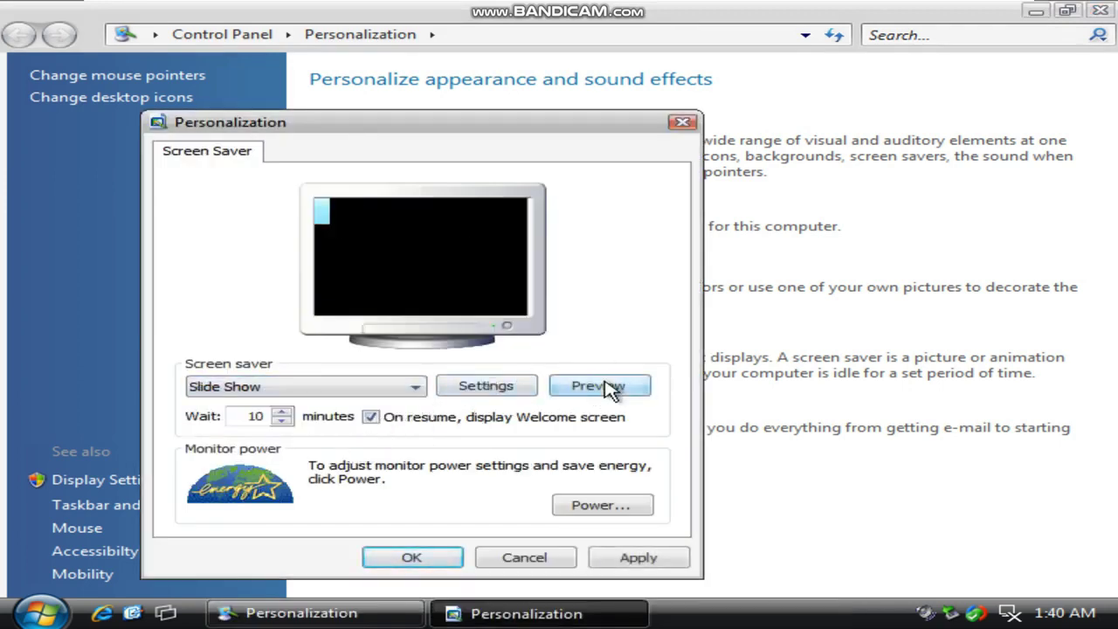
{"action": "left_click", "coordinate": [609, 389]}
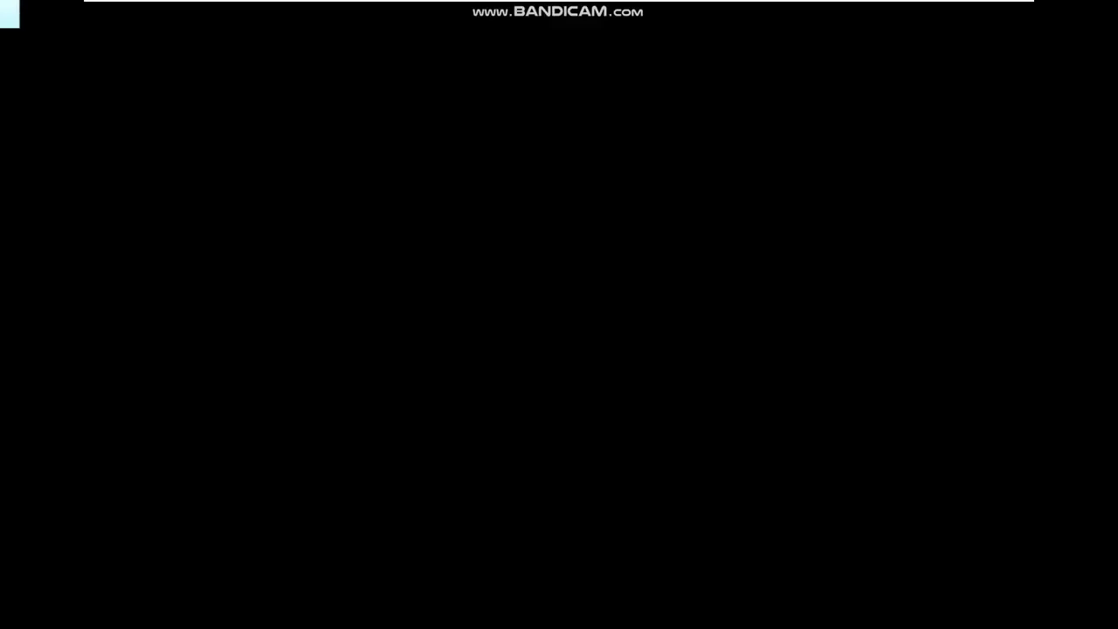
{"action": "mouse_move", "coordinate": [377, 447]}
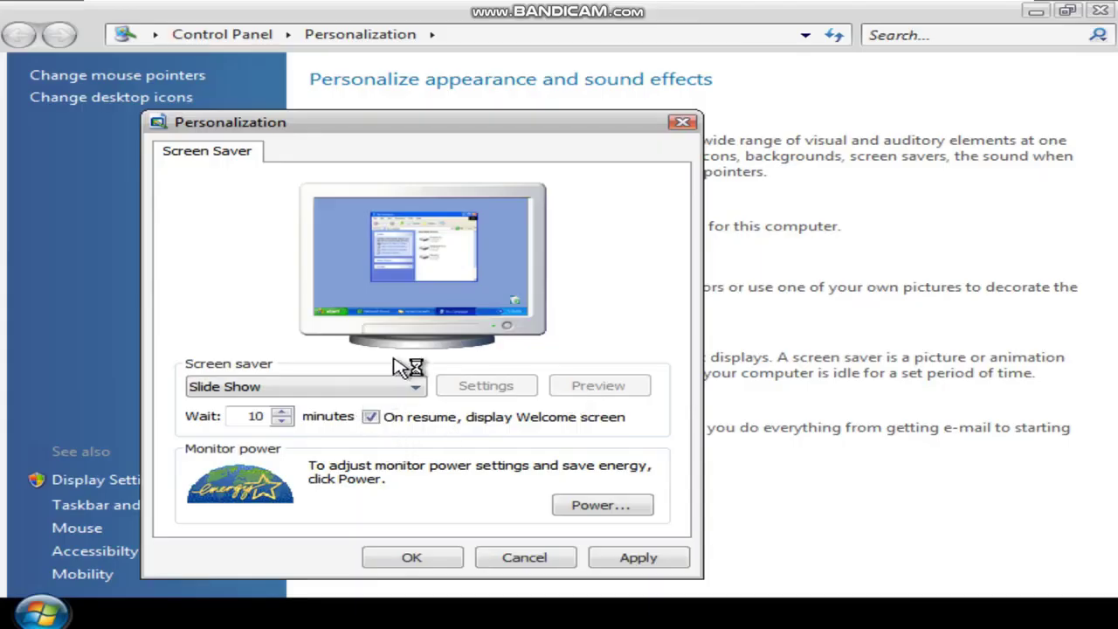
{"action": "left_click", "coordinate": [681, 124]}
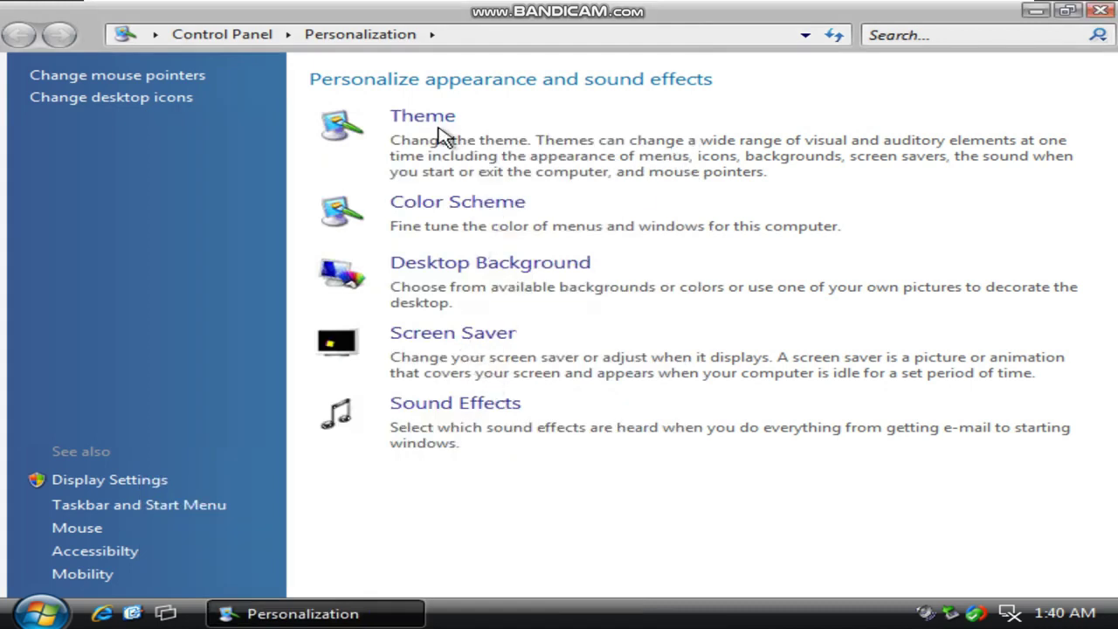
Preview stock backgrounds (Tropical, winxp, Autumn), apply Bliss, and close Control Panel.
{"action": "left_click", "coordinate": [179, 99]}
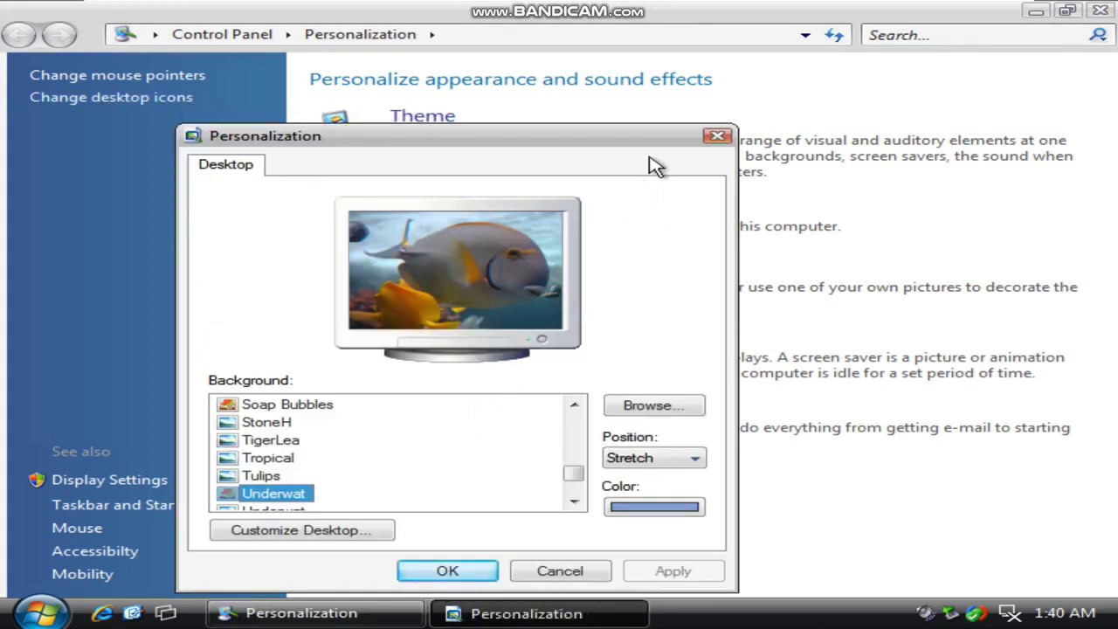
{"action": "left_click", "coordinate": [287, 423]}
{"action": "left_click", "coordinate": [285, 441]}
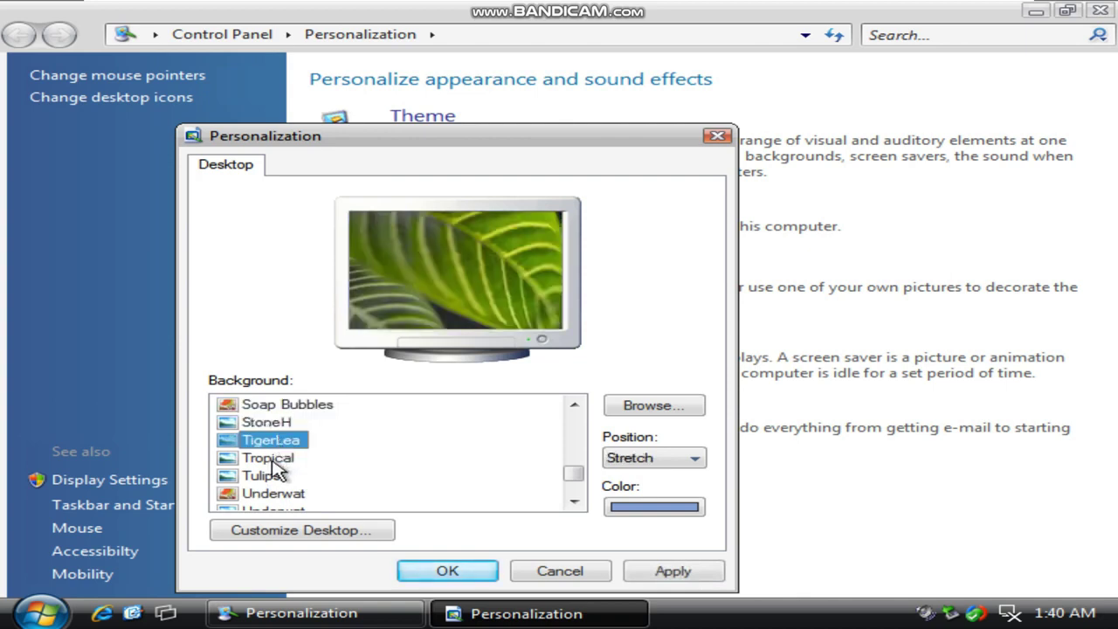
{"action": "left_click", "coordinate": [273, 461]}
{"action": "scroll", "coordinate": [272, 464], "scroll_direction": "down", "scroll_amount": 2}
{"action": "left_click", "coordinate": [253, 478]}
{"action": "scroll", "coordinate": [253, 476], "scroll_direction": "up", "scroll_amount": 10}
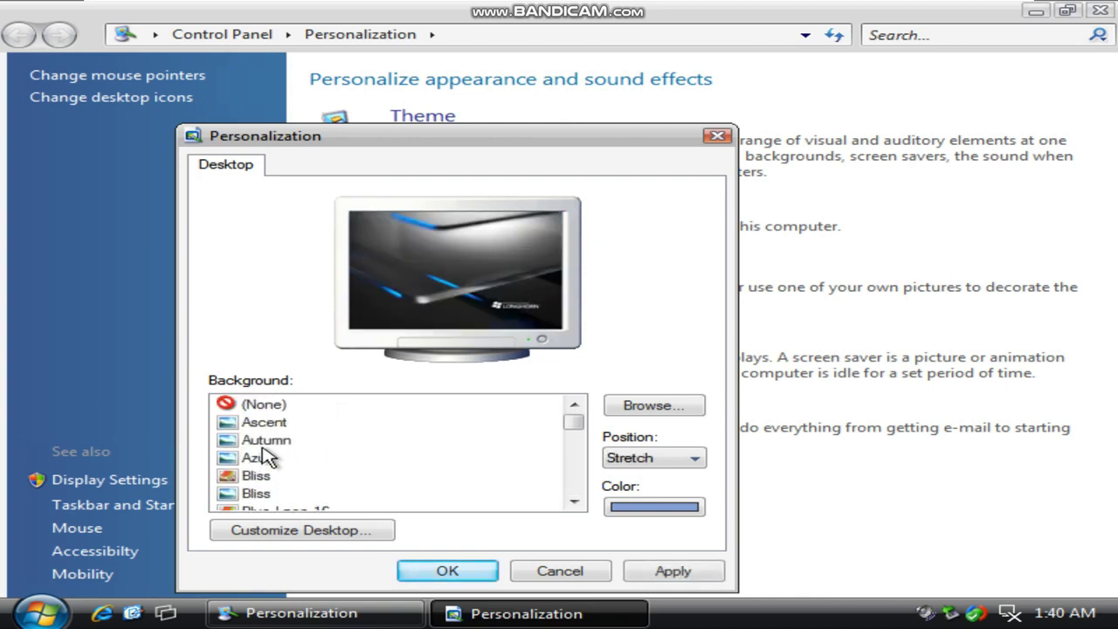
{"action": "left_click", "coordinate": [263, 444]}
{"action": "left_click", "coordinate": [257, 492]}
{"action": "left_click", "coordinate": [669, 572]}
{"action": "left_click", "coordinate": [1068, 16]}
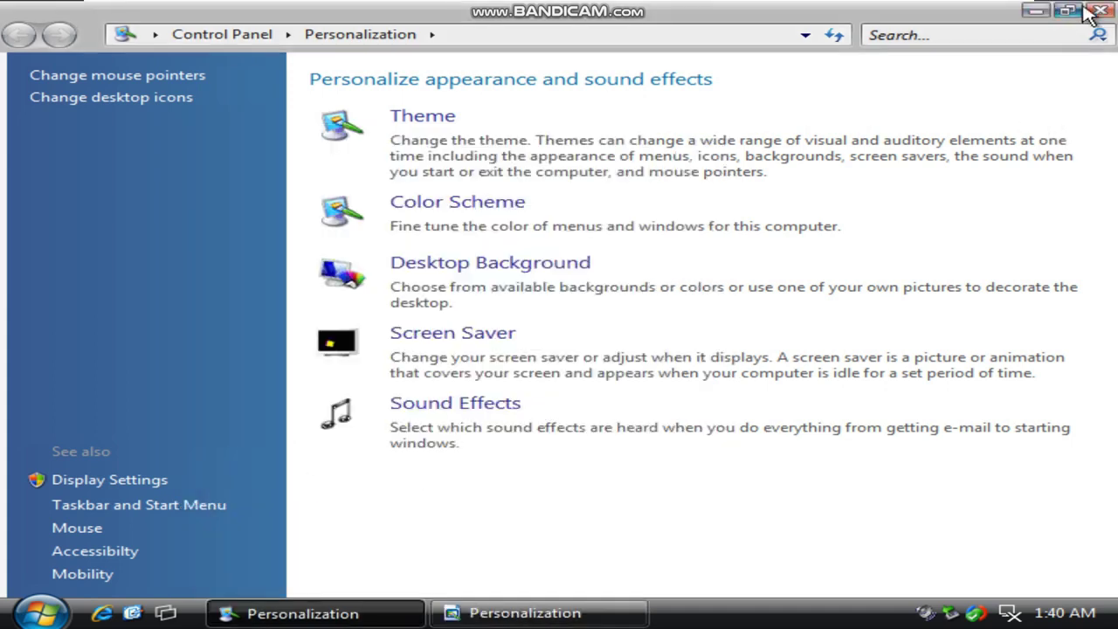
{"action": "left_click", "coordinate": [1100, 10]}
Choose the WindowsA glass building roof picture as wallpaper, apply it and confirm with OK.
{"action": "left_click_drag", "start_coordinate": [443, 133], "coordinate": [499, 74]}
{"action": "scroll", "coordinate": [297, 386], "scroll_direction": "down", "scroll_amount": 1}
{"action": "left_click", "coordinate": [307, 416]}
{"action": "left_click", "coordinate": [314, 399]}
{"action": "scroll", "coordinate": [313, 402], "scroll_direction": "down", "scroll_amount": 5}
{"action": "left_click", "coordinate": [313, 399]}
{"action": "scroll", "coordinate": [319, 400], "scroll_direction": "down", "scroll_amount": 3}
{"action": "left_click", "coordinate": [325, 398]}
{"action": "left_click", "coordinate": [690, 519]}
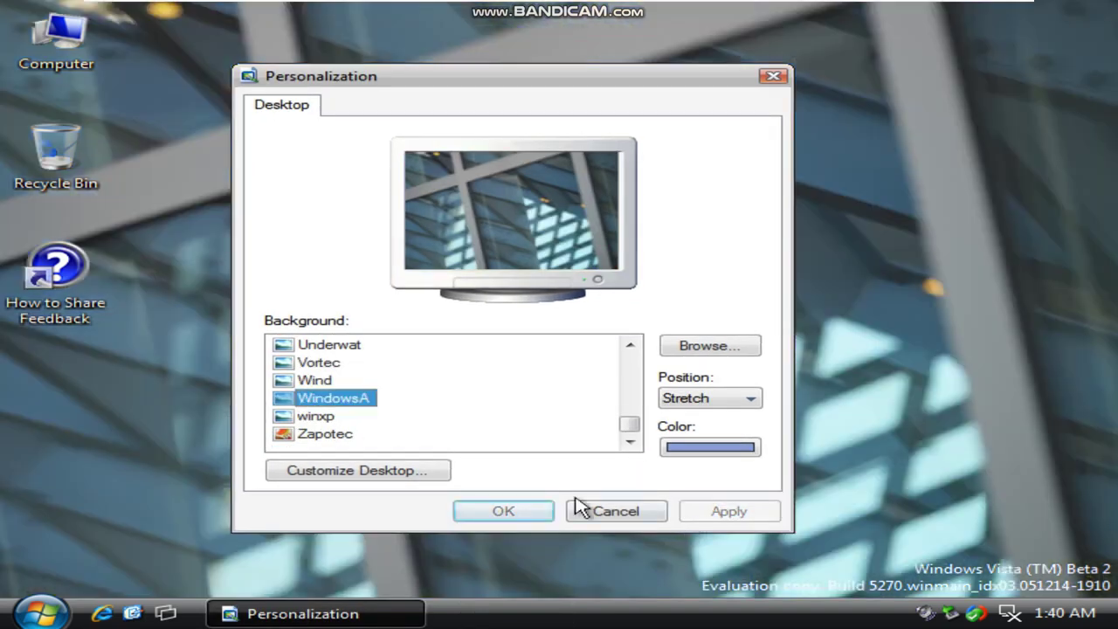
{"action": "left_click", "coordinate": [484, 517]}
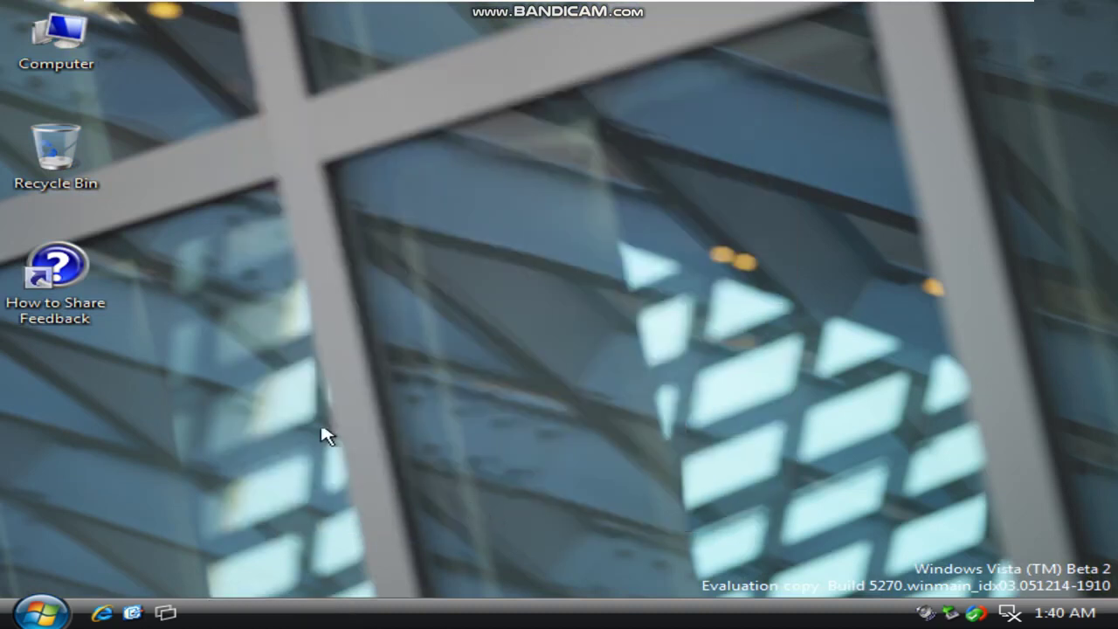
{"action": "left_click", "coordinate": [35, 615]}
Launch Windows Media Player 11 and finish its first-run setup.
{"action": "left_click", "coordinate": [184, 255]}
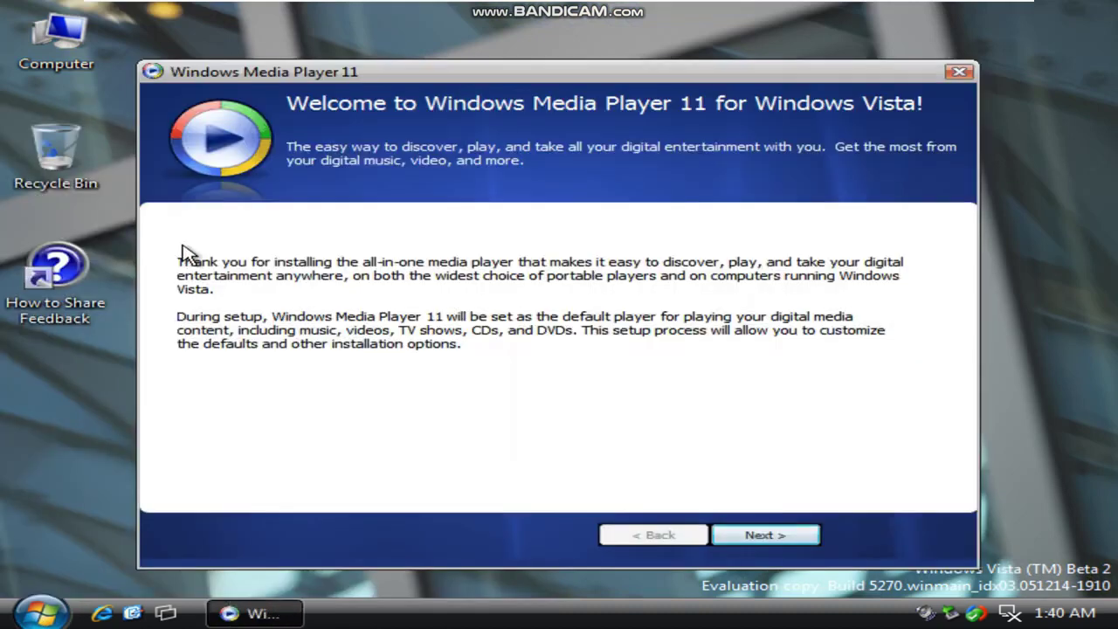
{"action": "left_click", "coordinate": [743, 535]}
{"action": "left_click", "coordinate": [742, 535]}
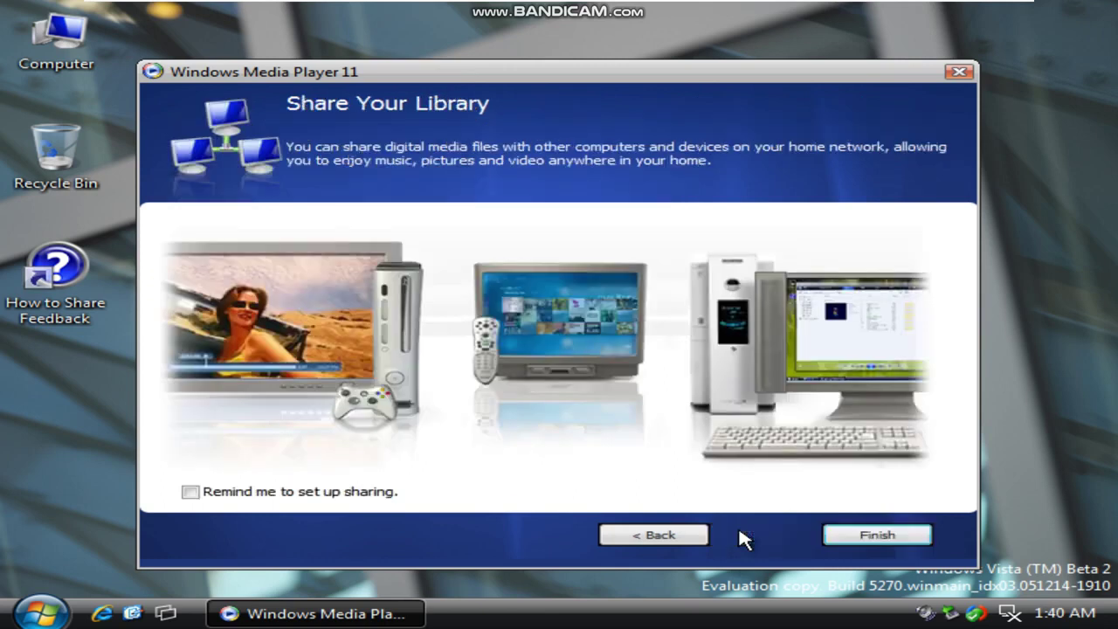
{"action": "left_click", "coordinate": [877, 535]}
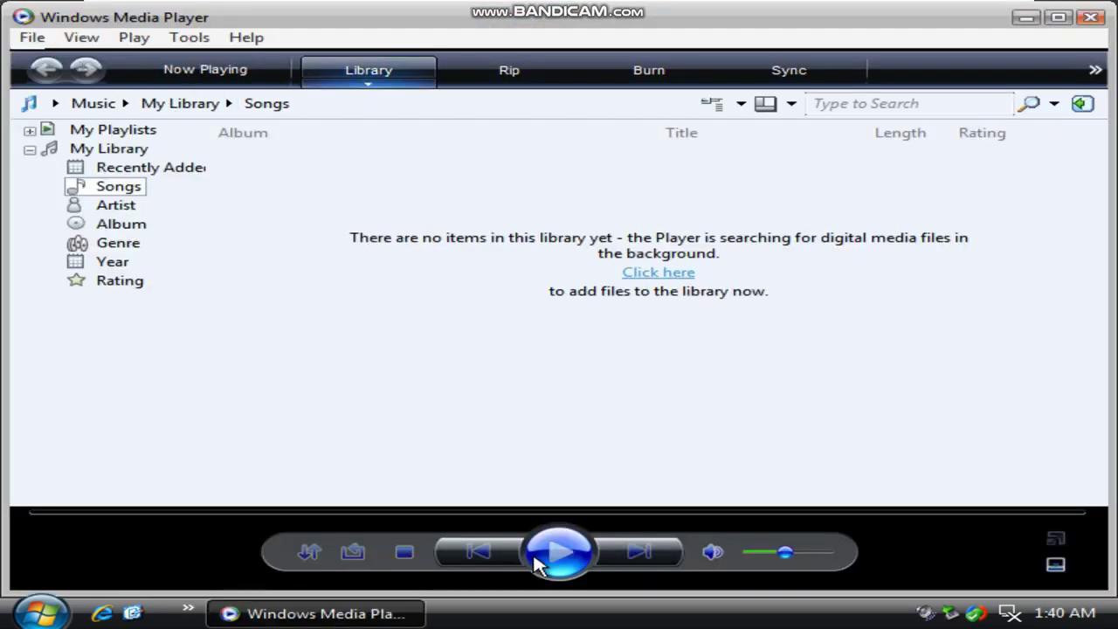
Show the graphic equalizer enhancements in Now Playing and browse the Sync, Burn and Library views.
{"action": "left_click", "coordinate": [200, 84]}
{"action": "left_click", "coordinate": [297, 108]}
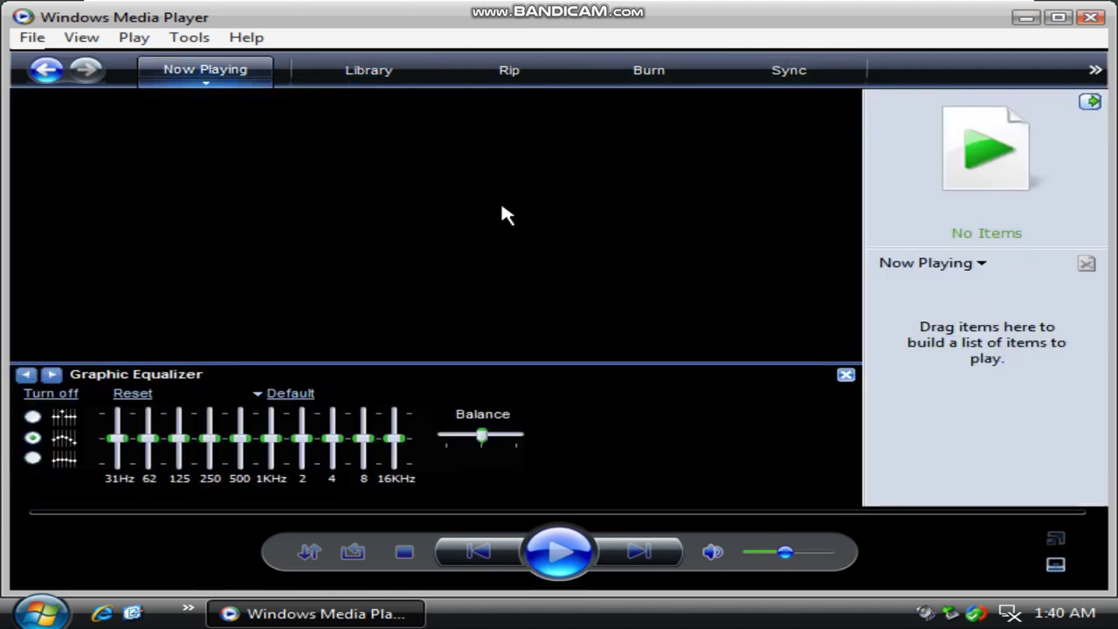
{"action": "left_click", "coordinate": [781, 77]}
{"action": "left_click", "coordinate": [622, 85]}
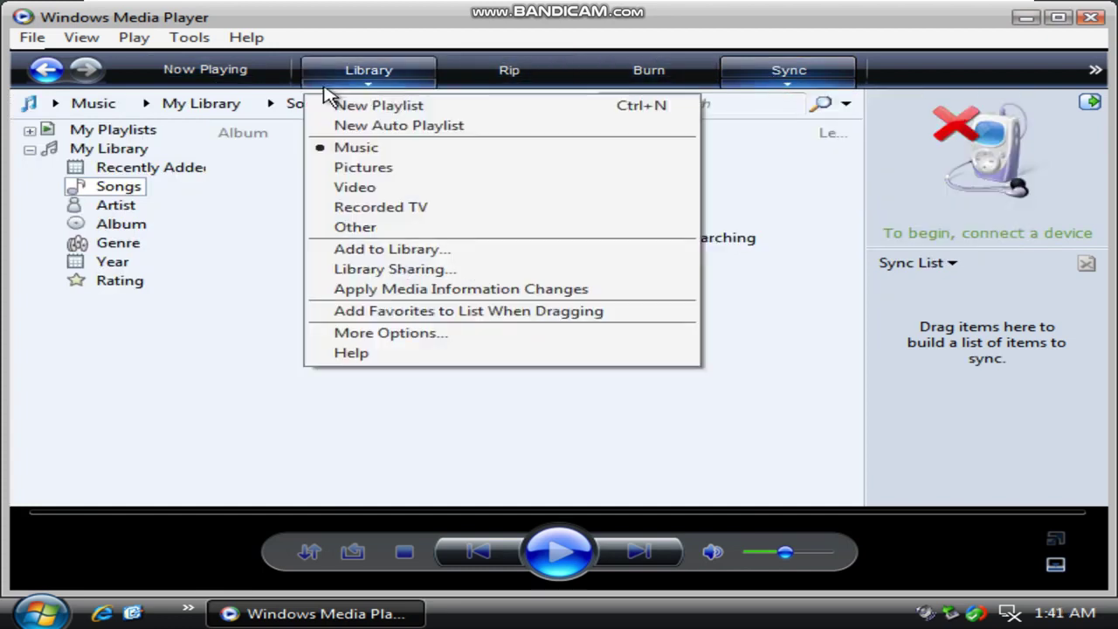
{"action": "left_click", "coordinate": [319, 77]}
{"action": "left_click", "coordinate": [186, 78]}
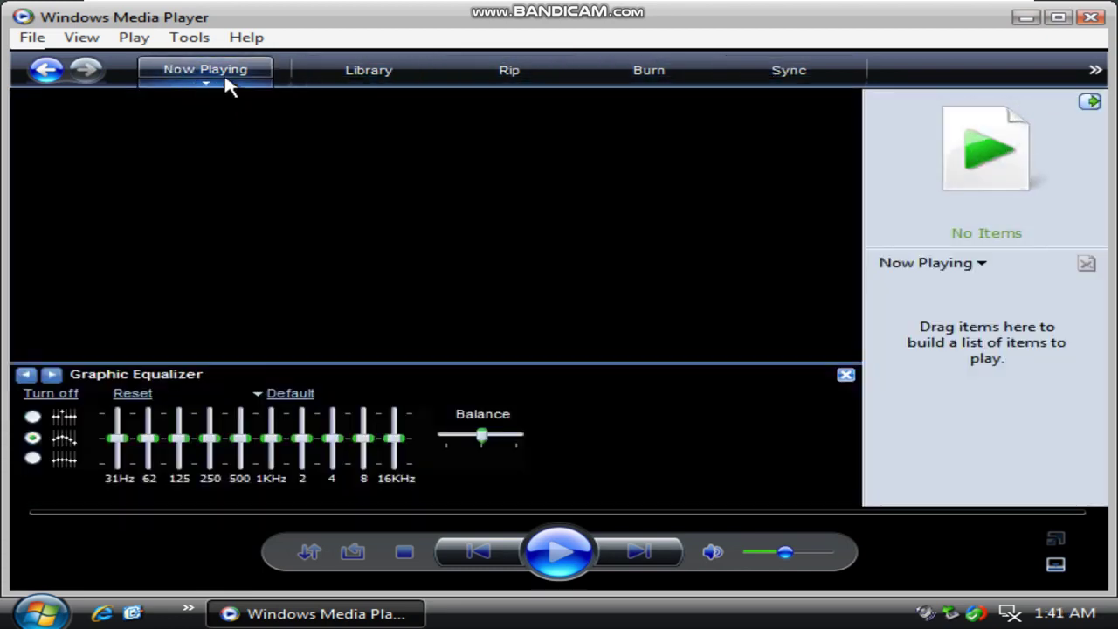
Close Windows Media Player with Alt+F4 and bring up the Start menu.
{"action": "left_click", "coordinate": [205, 83]}
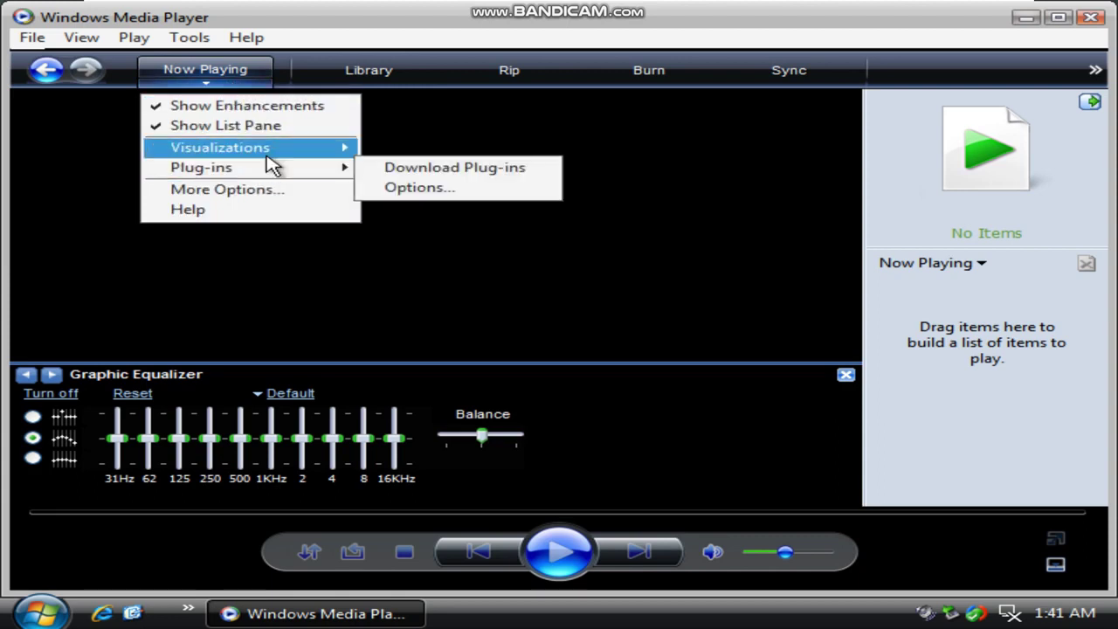
{"action": "mouse_move", "coordinate": [267, 155]}
{"action": "left_click", "coordinate": [408, 168]}
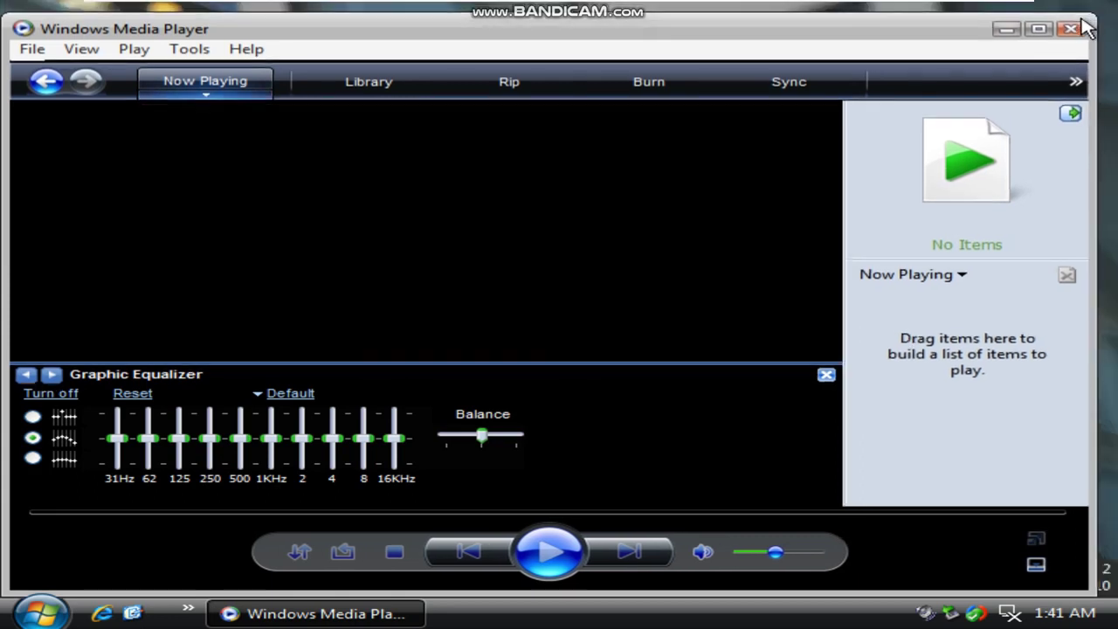
{"action": "key", "text": "alt+F4"}
{"action": "right_click", "coordinate": [76, 285]}
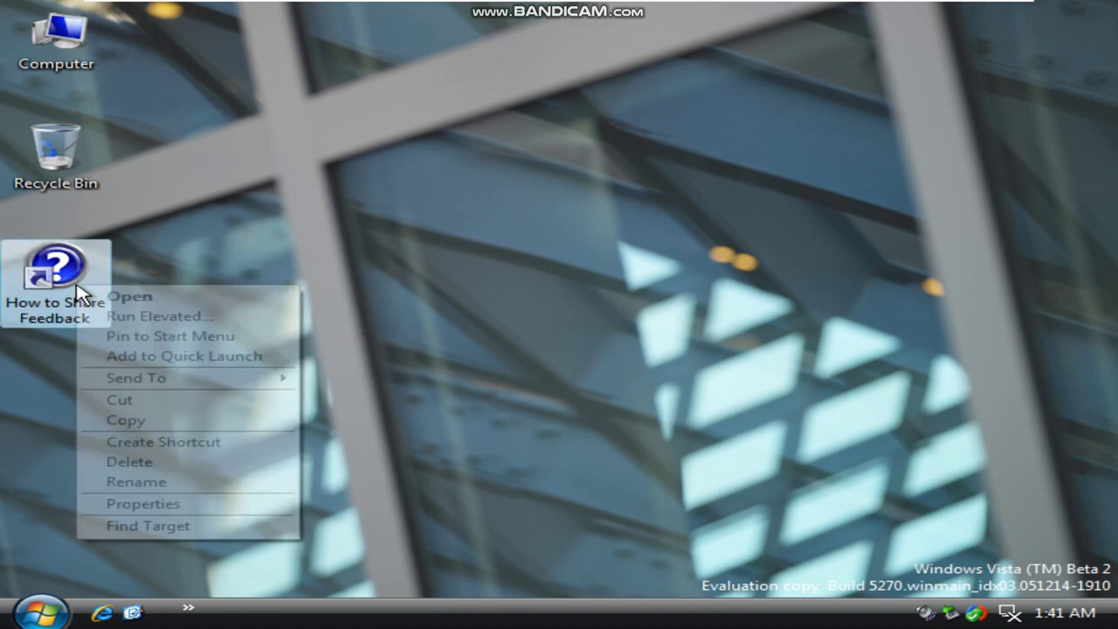
{"action": "left_click", "coordinate": [30, 614]}
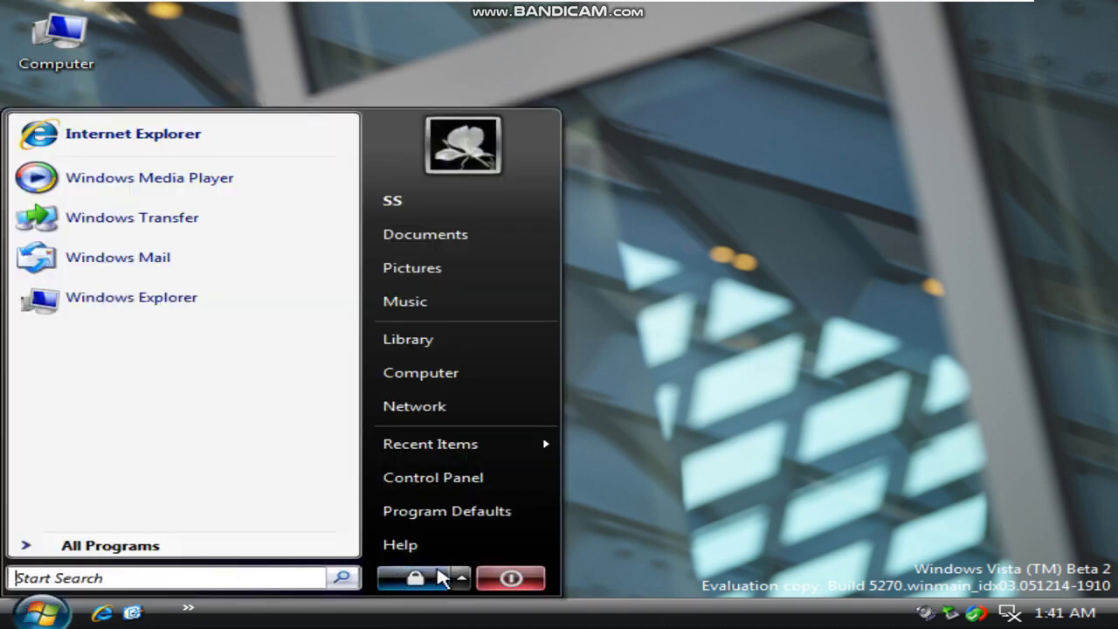